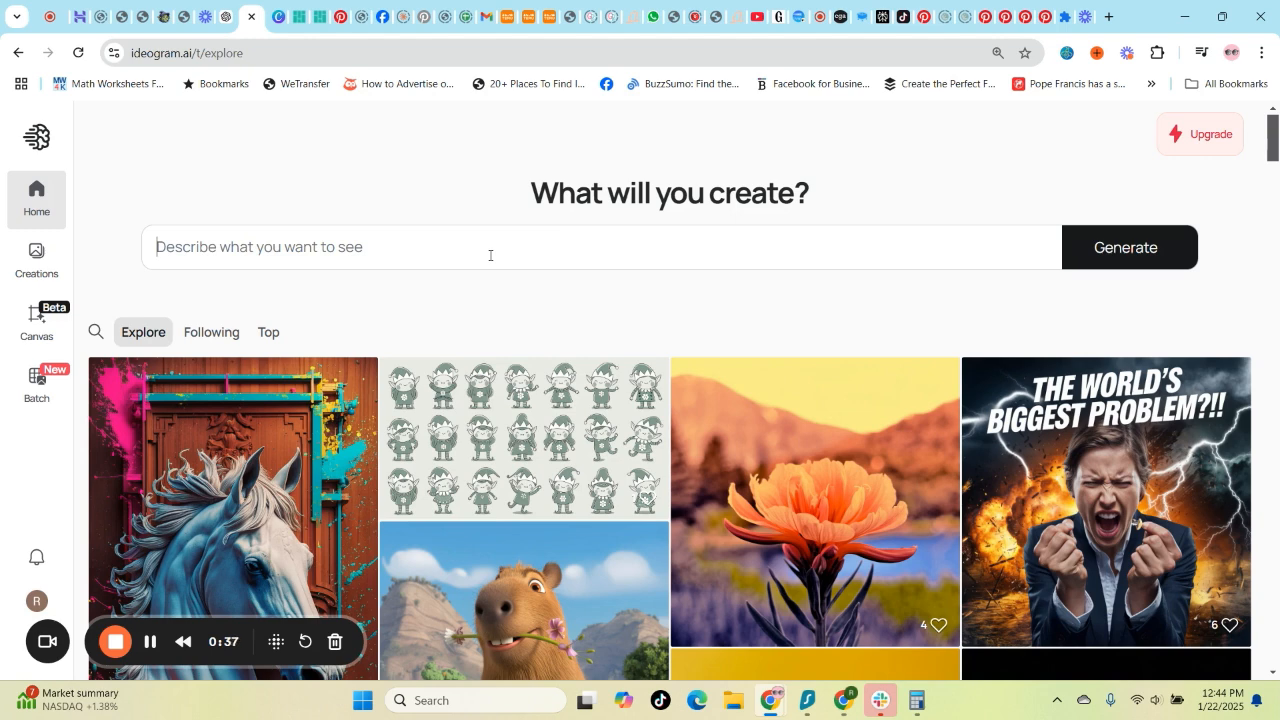
Step: Write an image prompt asking for a Pinterest pin with the title: How to Make Beautiful “Baby in Bloom” Cookies for a Baby Shower
click(490, 255)
text(G)
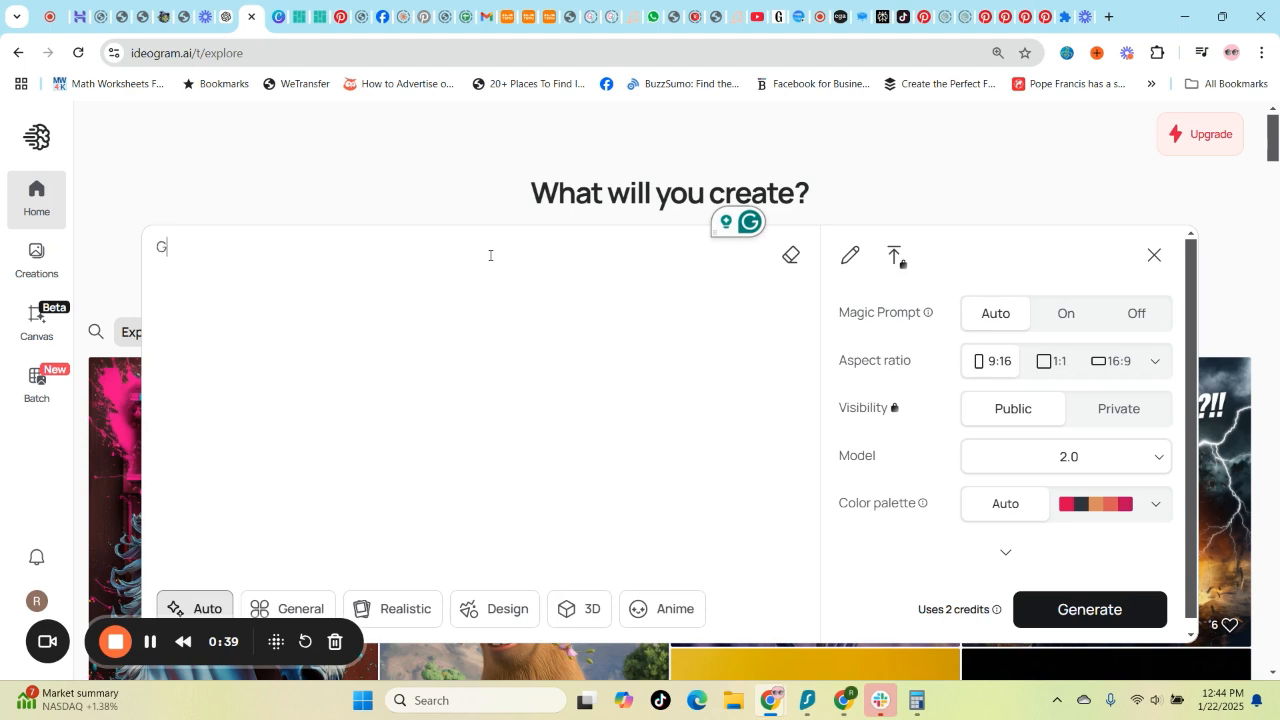
text(enerate a)
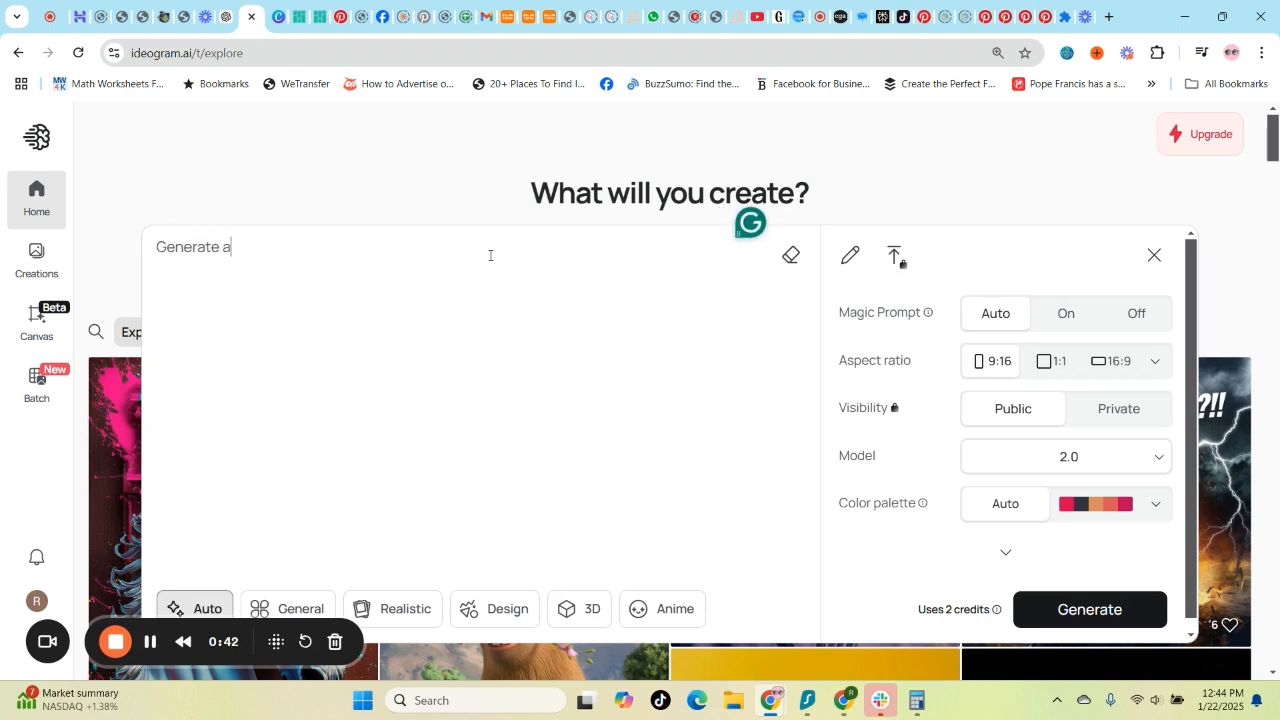
text( pintere pin with th)
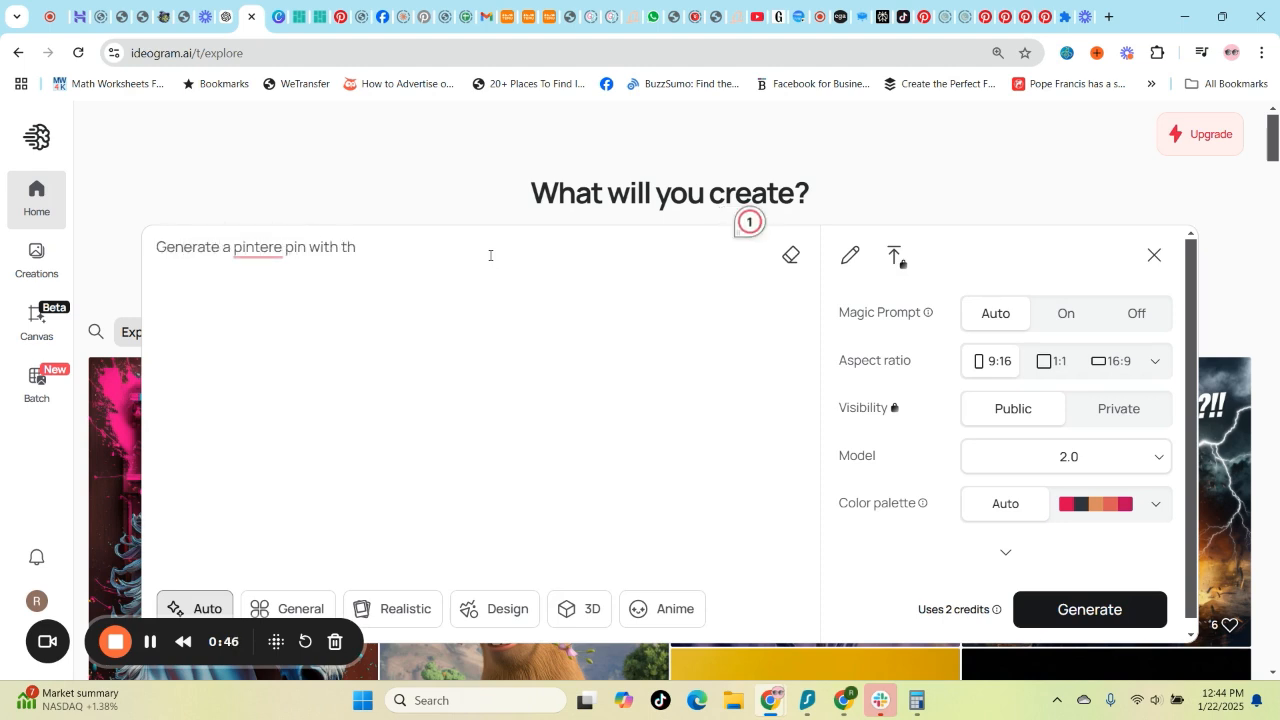
text(e title:)
text(How to Make Beautiful "Baby in Bloom" Cookies for a Baby Shower)
text(an)
key(BackSpace)
key(BackSpace)
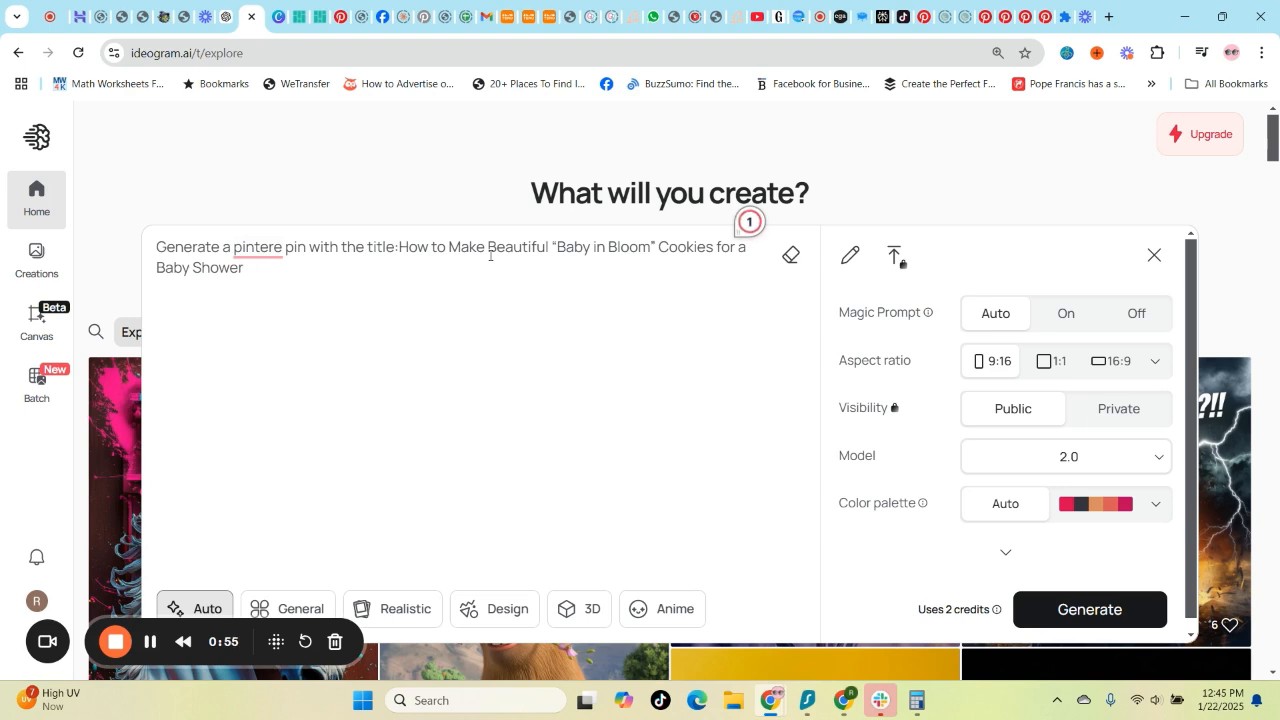
Step: Correct the prompt's misspelled word to "Pinterest" and add the missing space after "title:"
click(328, 268)
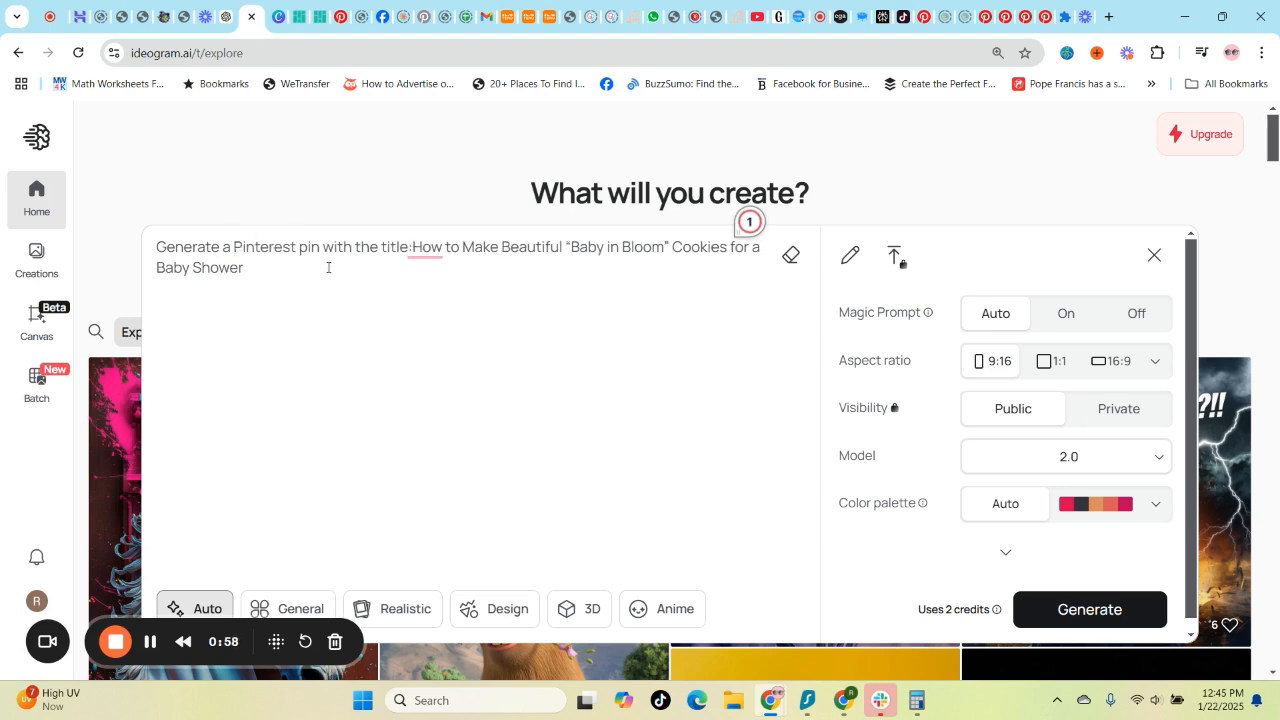
mouse_move(415, 247)
click(440, 297)
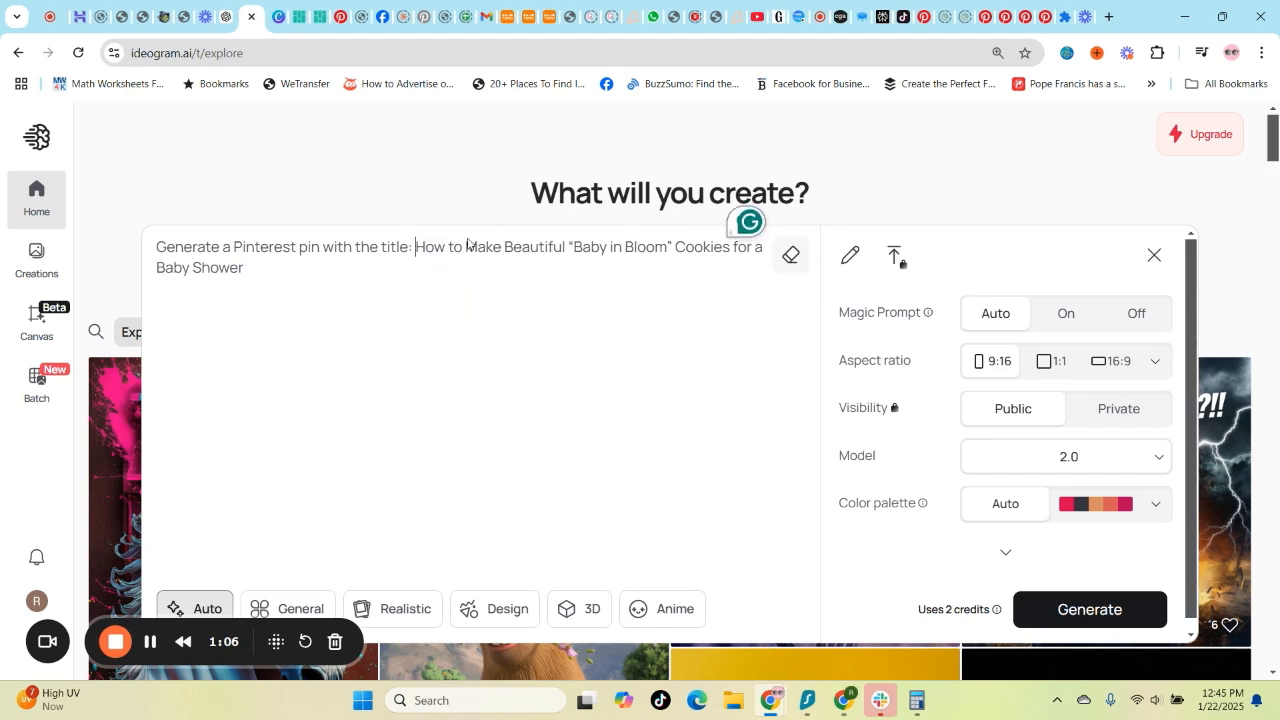
Step: Choose the Realistic style, copy the full prompt text and generate the images
click(412, 609)
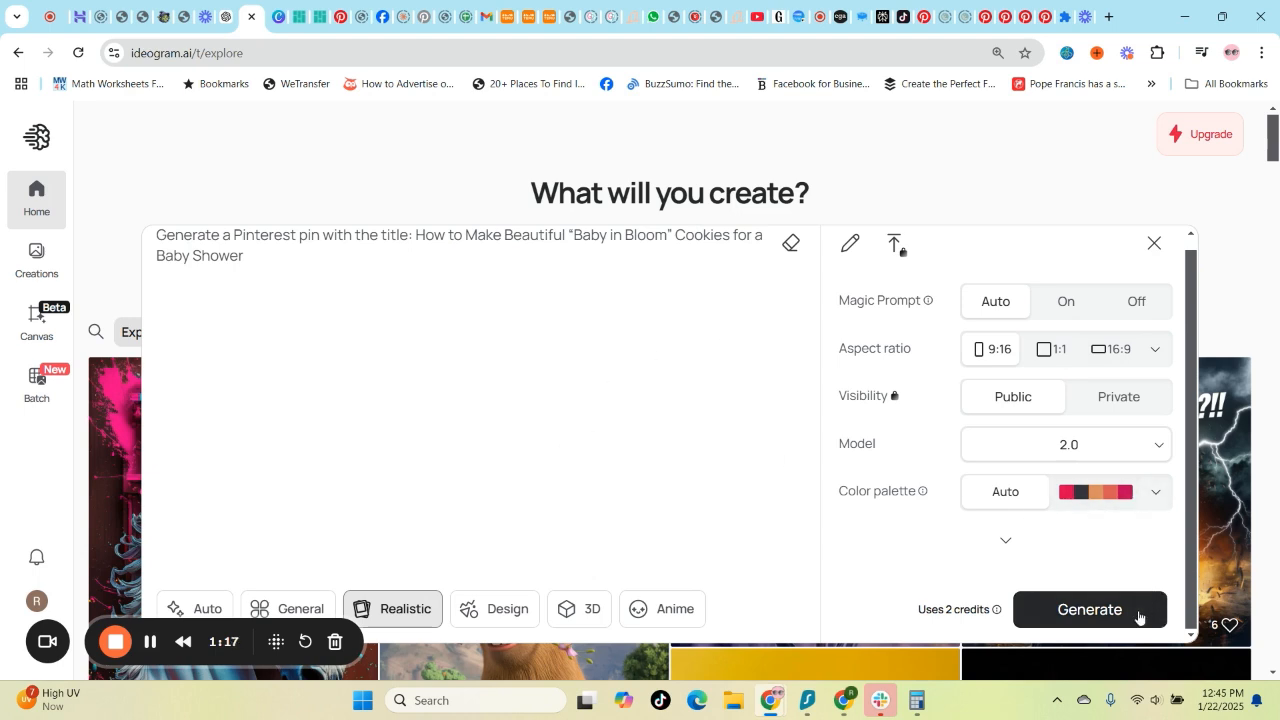
drag(256, 289, 149, 238)
key(ctrl+c)
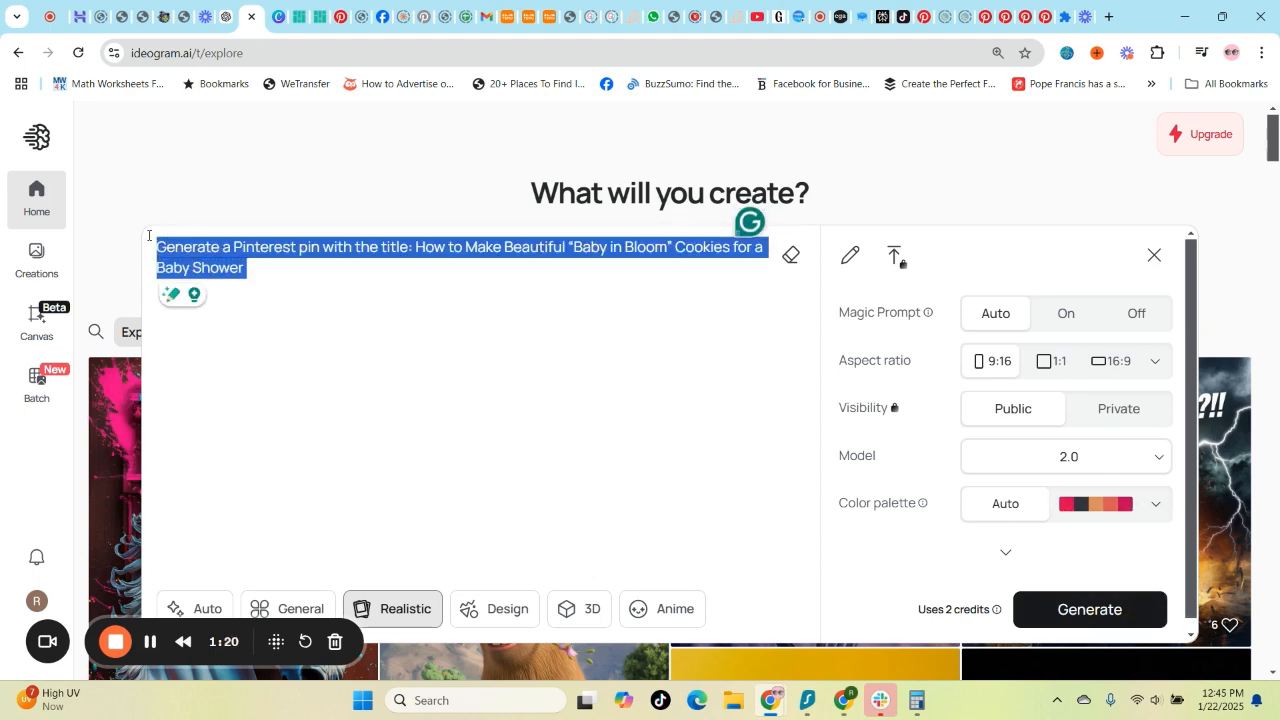
click(1078, 602)
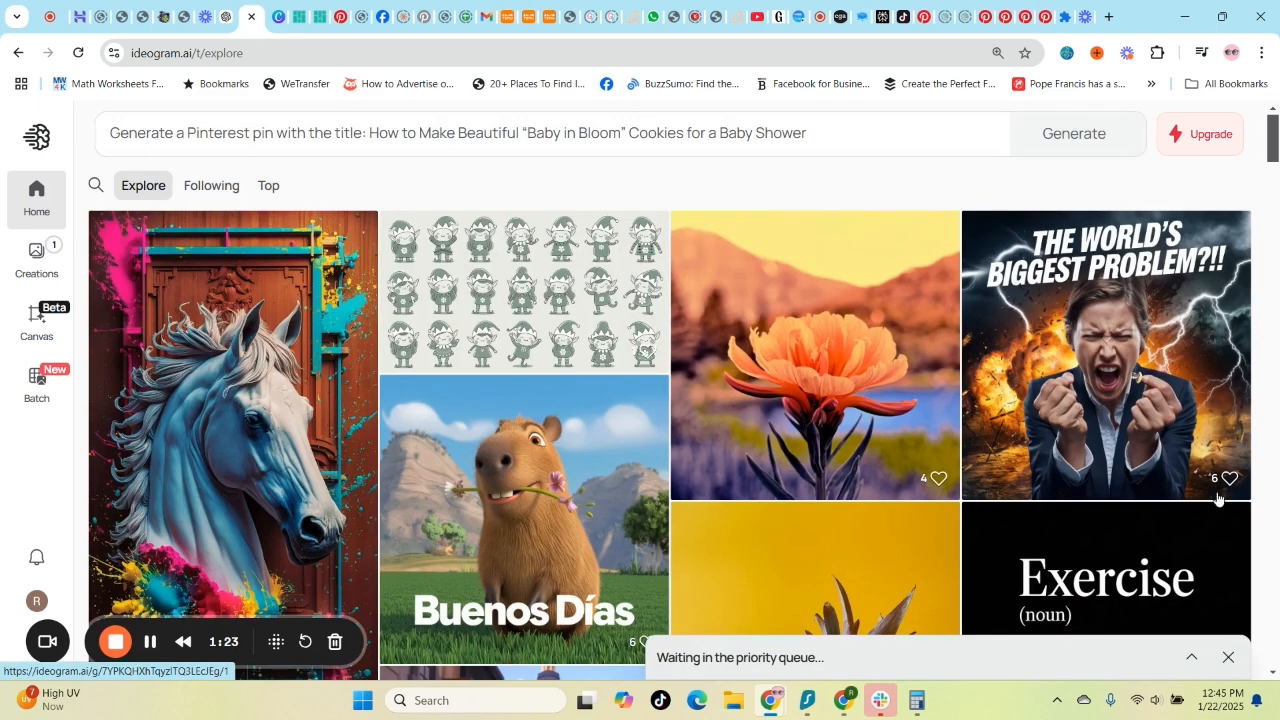
Step: Switch to Canva's Dream Lab and examine the earlier set of pins titled 10 Playdough Activities for Kids
click(277, 18)
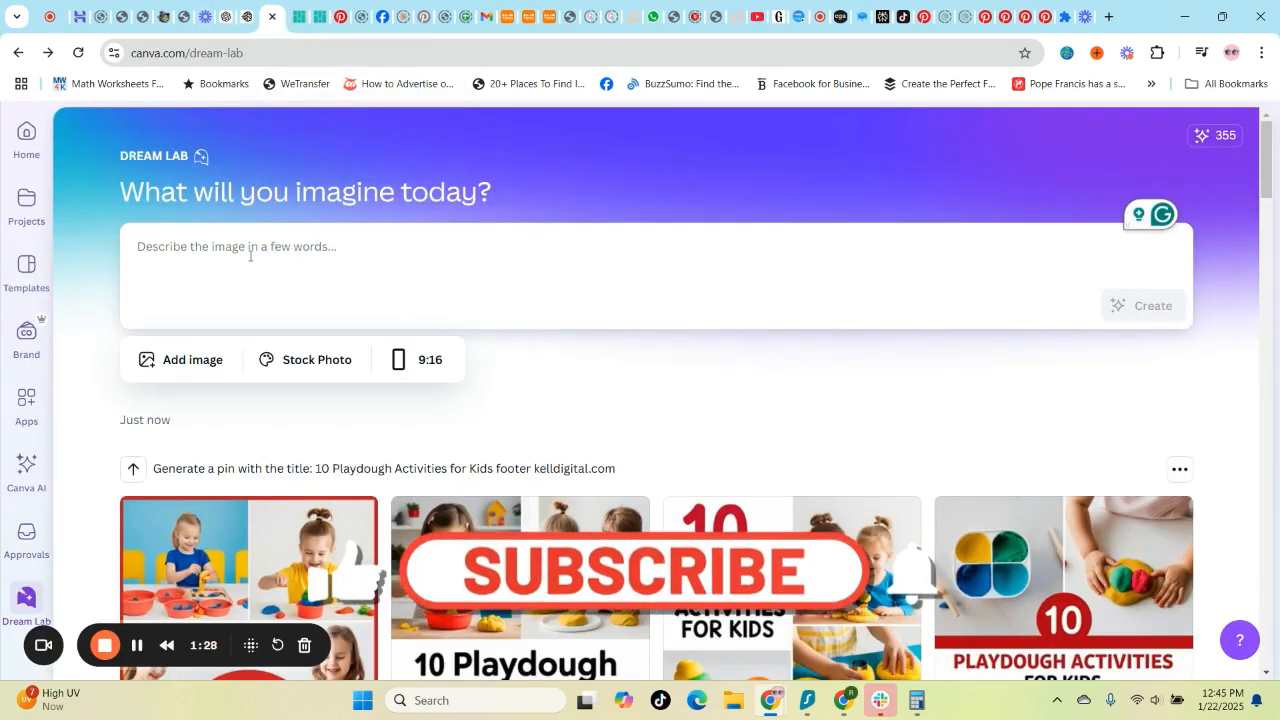
scroll(685, 422, down, 3)
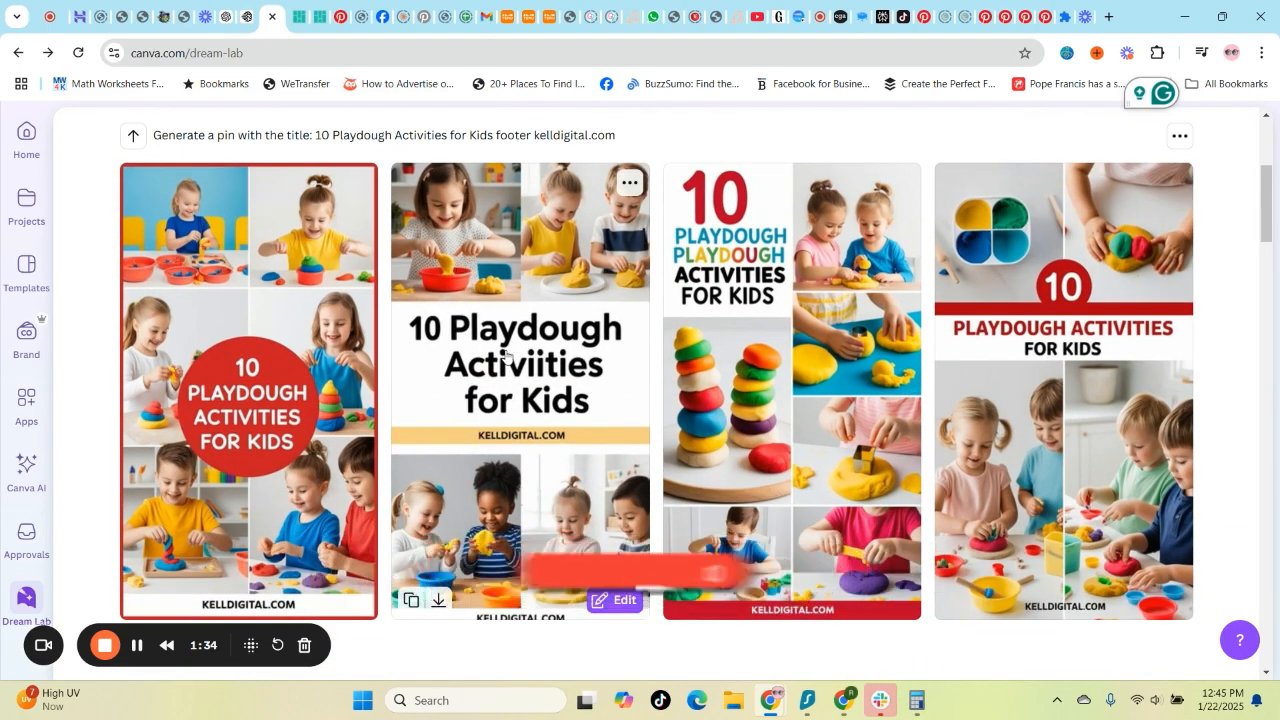
scroll(506, 360, up, 2)
scroll(506, 368, down, 1)
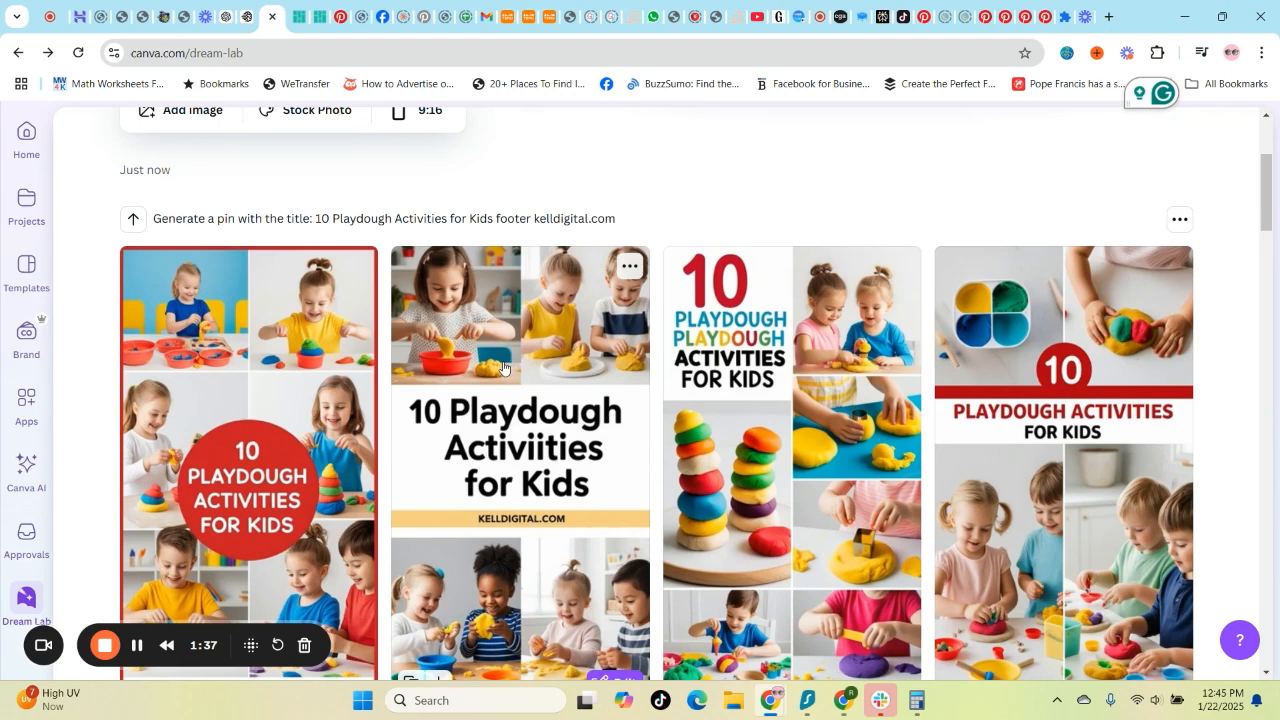
scroll(872, 528, down, 1)
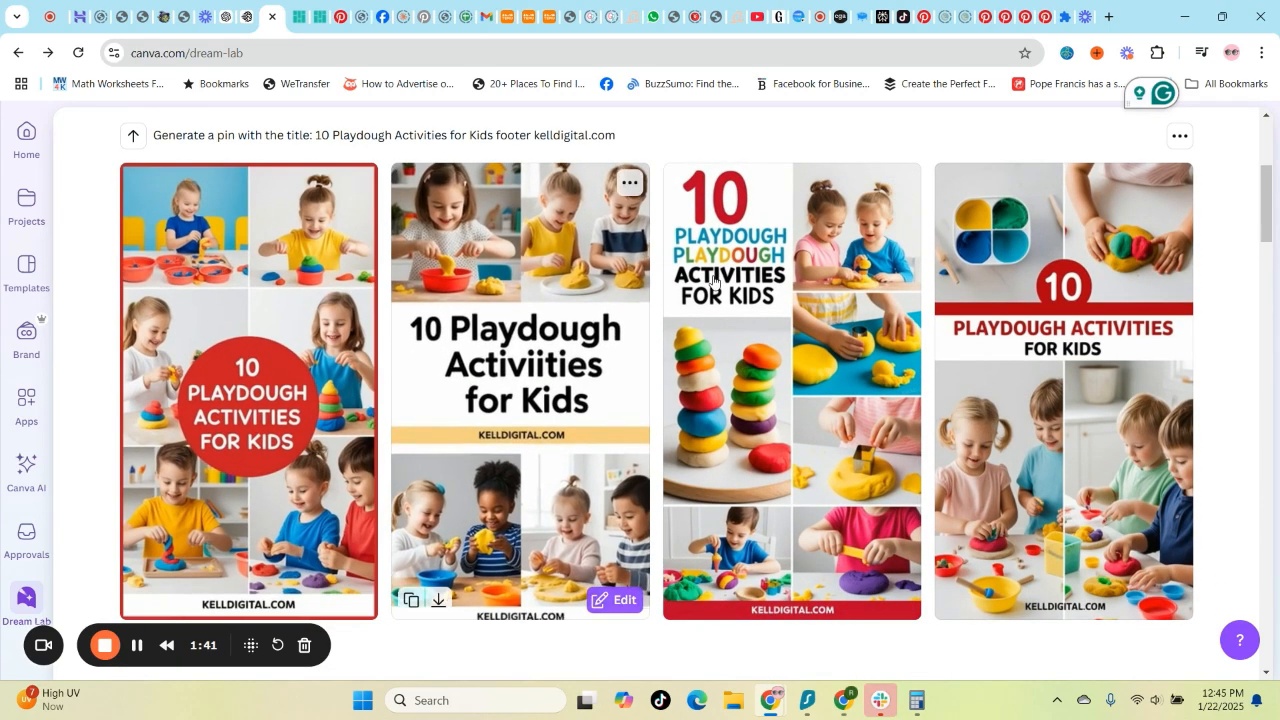
scroll(737, 294, up, 1)
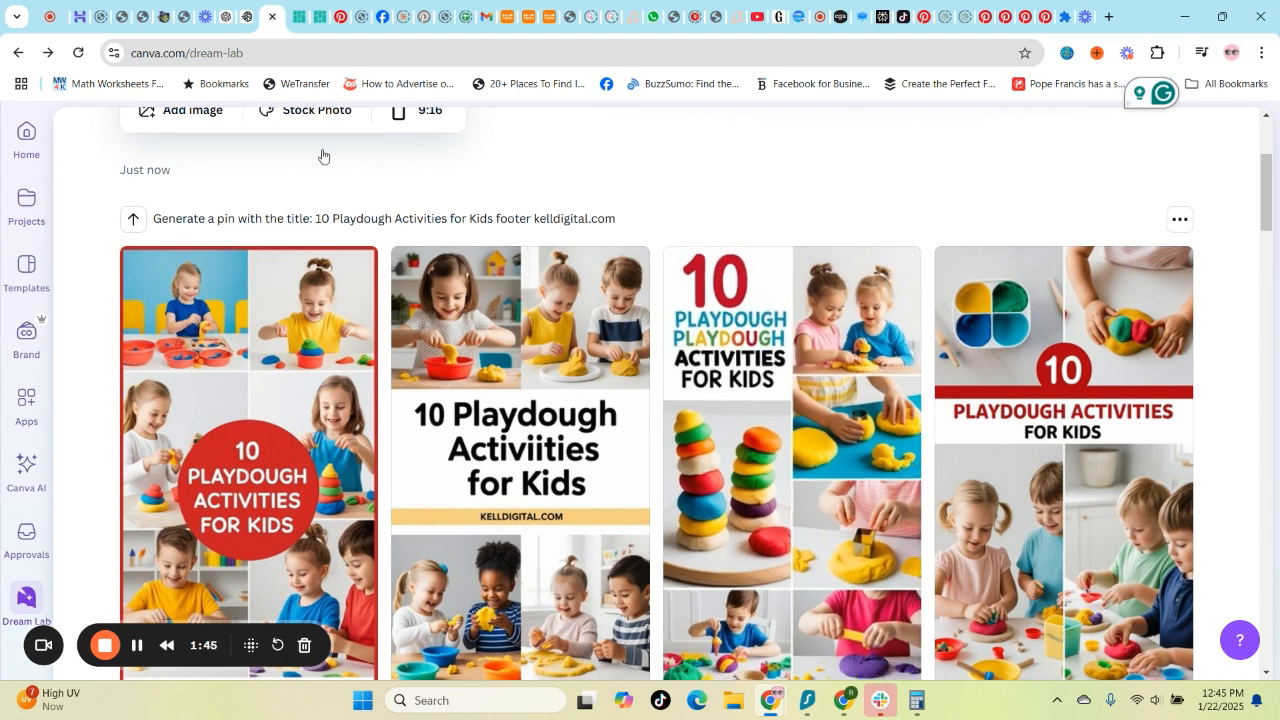
scroll(340, 190, up, 3)
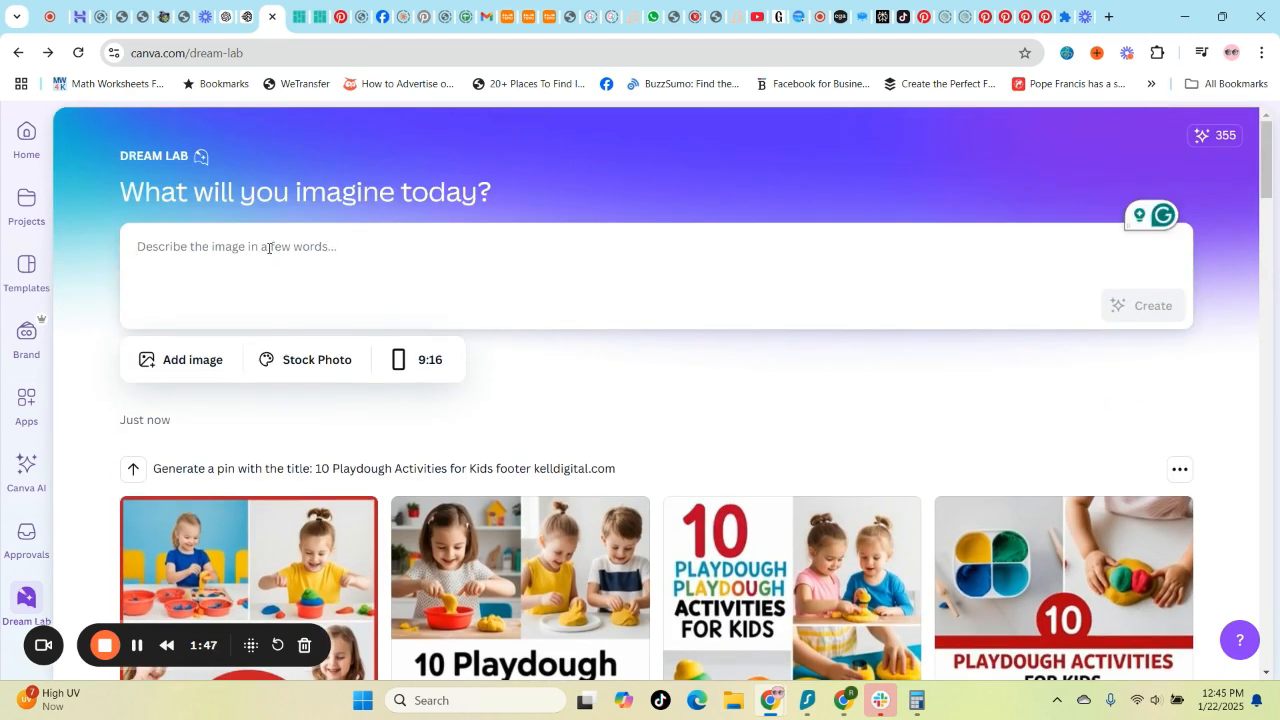
Step: Paste the copied prompt into Dream Lab, browse the style choices while keeping Stock Photo, and create the 9:16 images
key(ctrl+v)
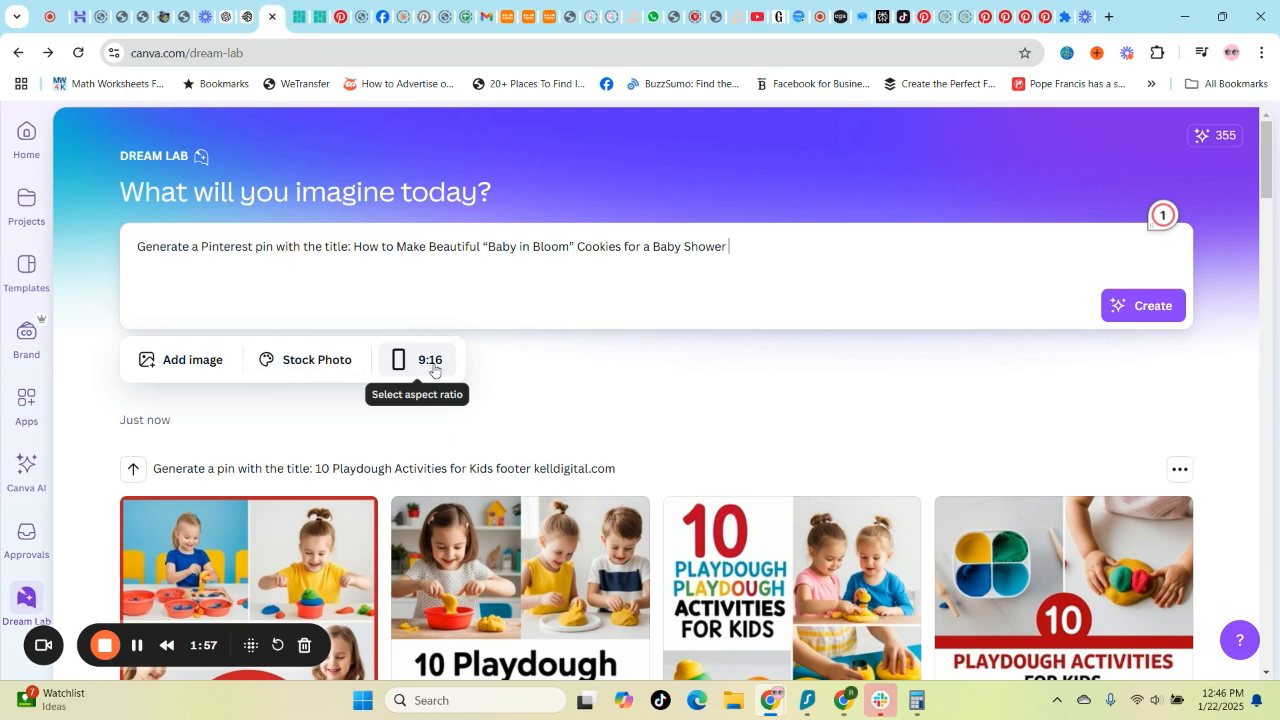
click(340, 366)
scroll(440, 500, down, 3)
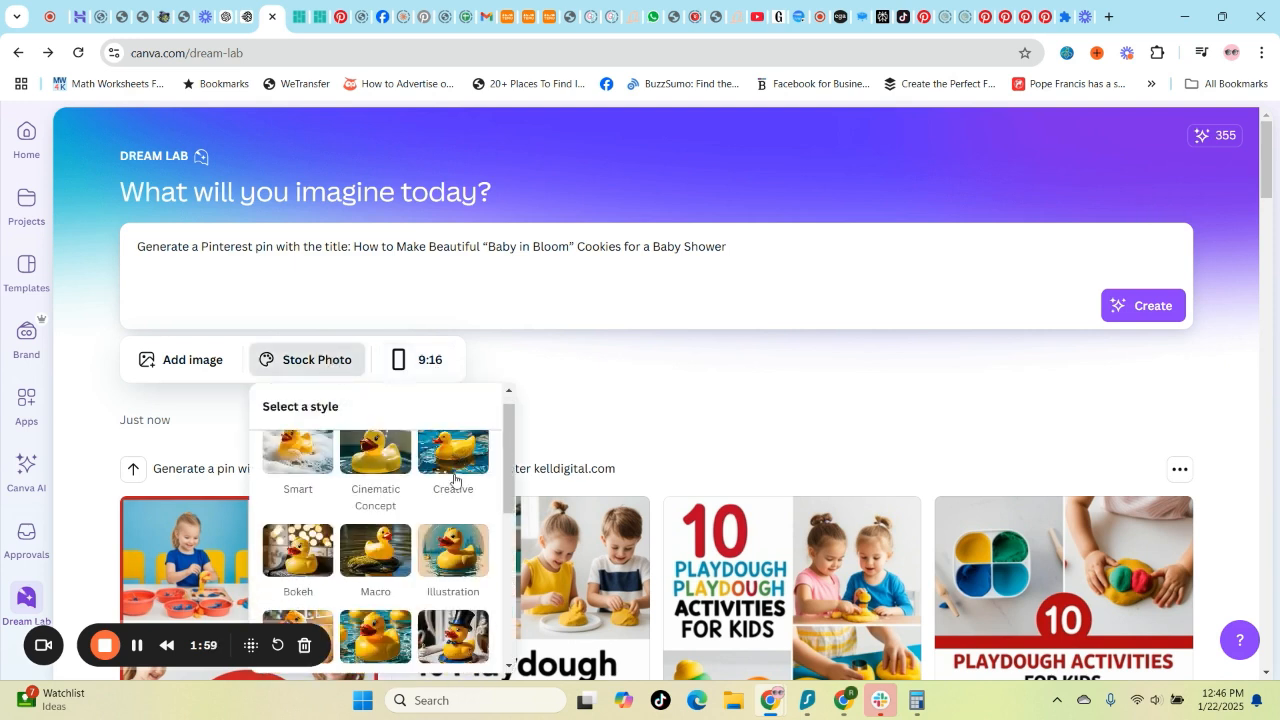
scroll(430, 515, up, 3)
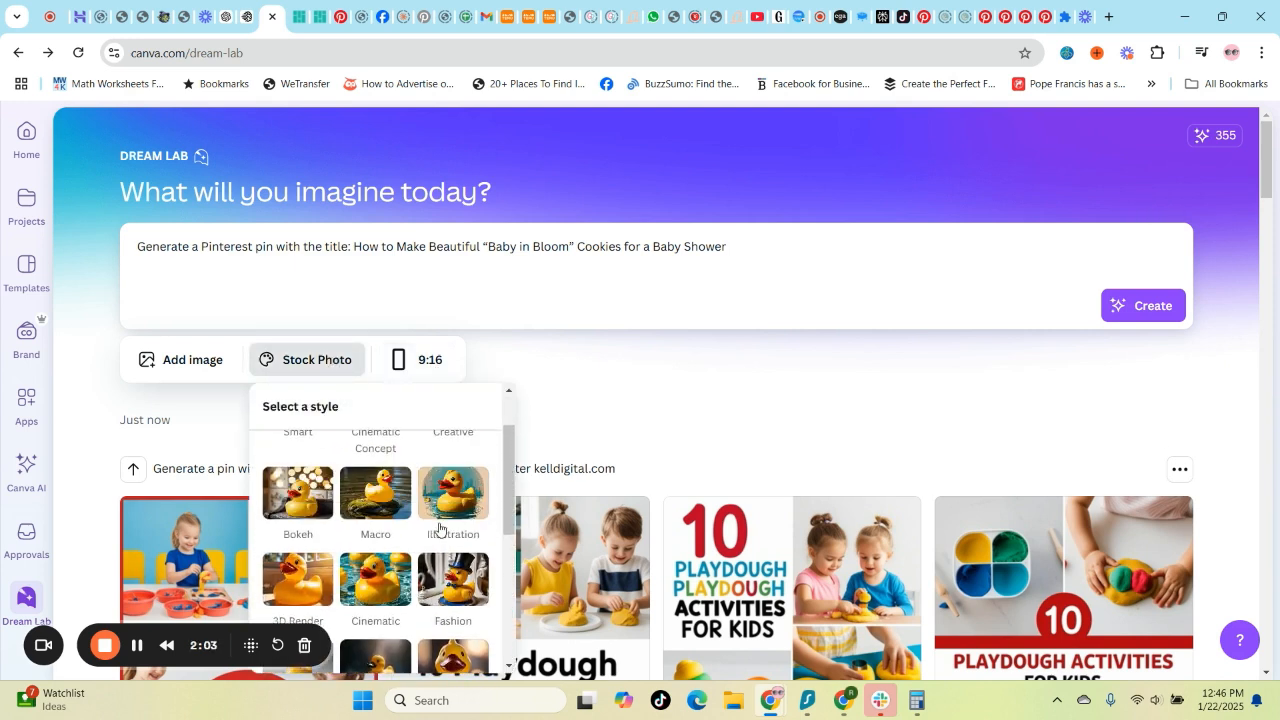
scroll(440, 528, down, 4)
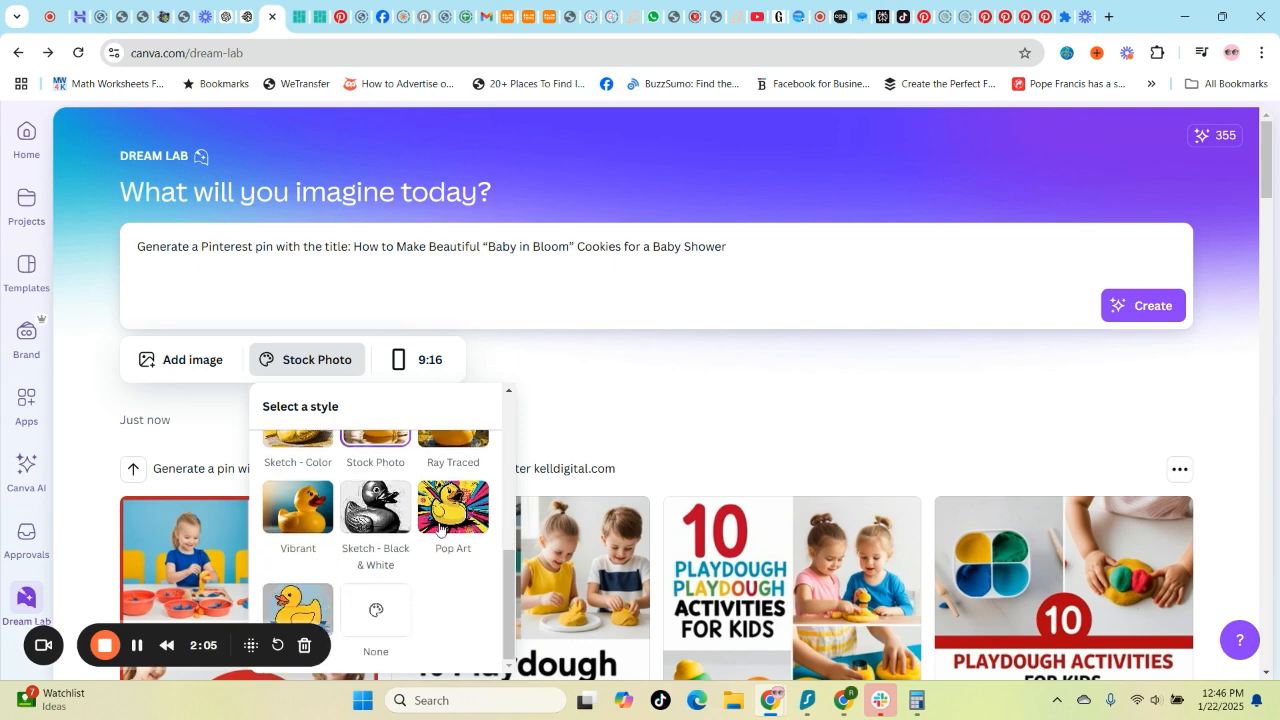
scroll(440, 528, down, 1)
scroll(440, 528, up, 3)
click(610, 388)
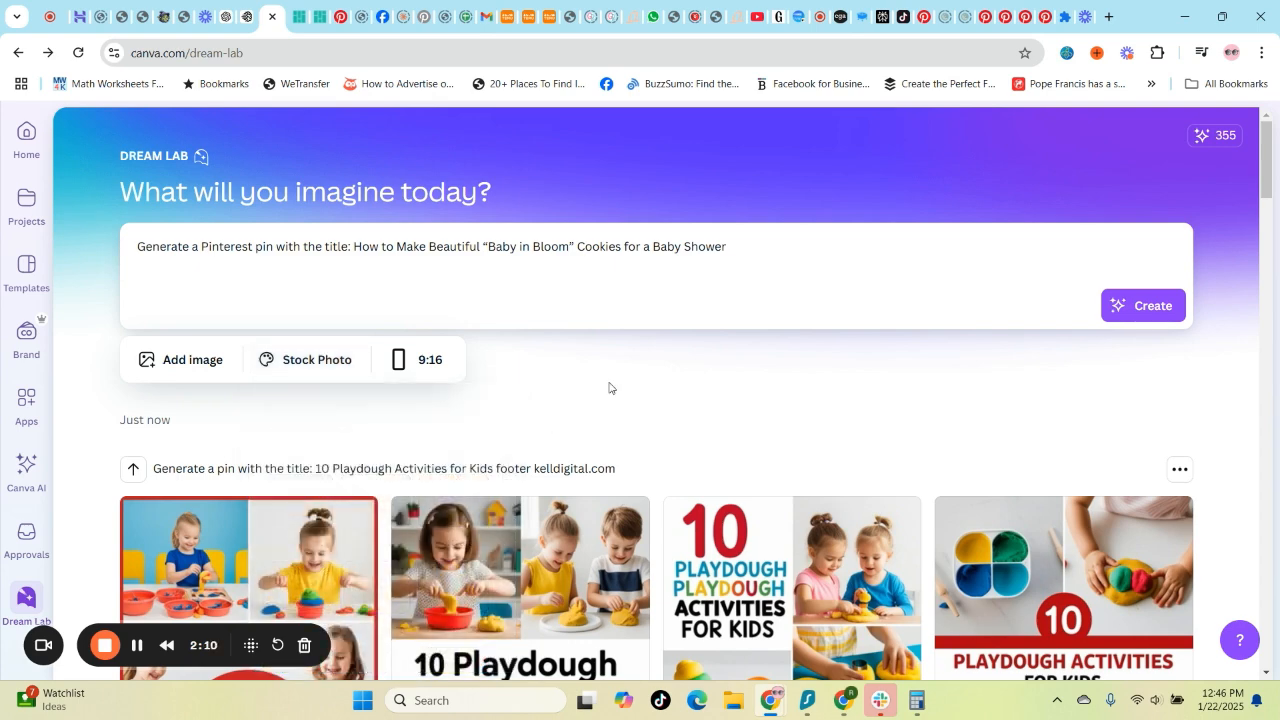
click(1150, 310)
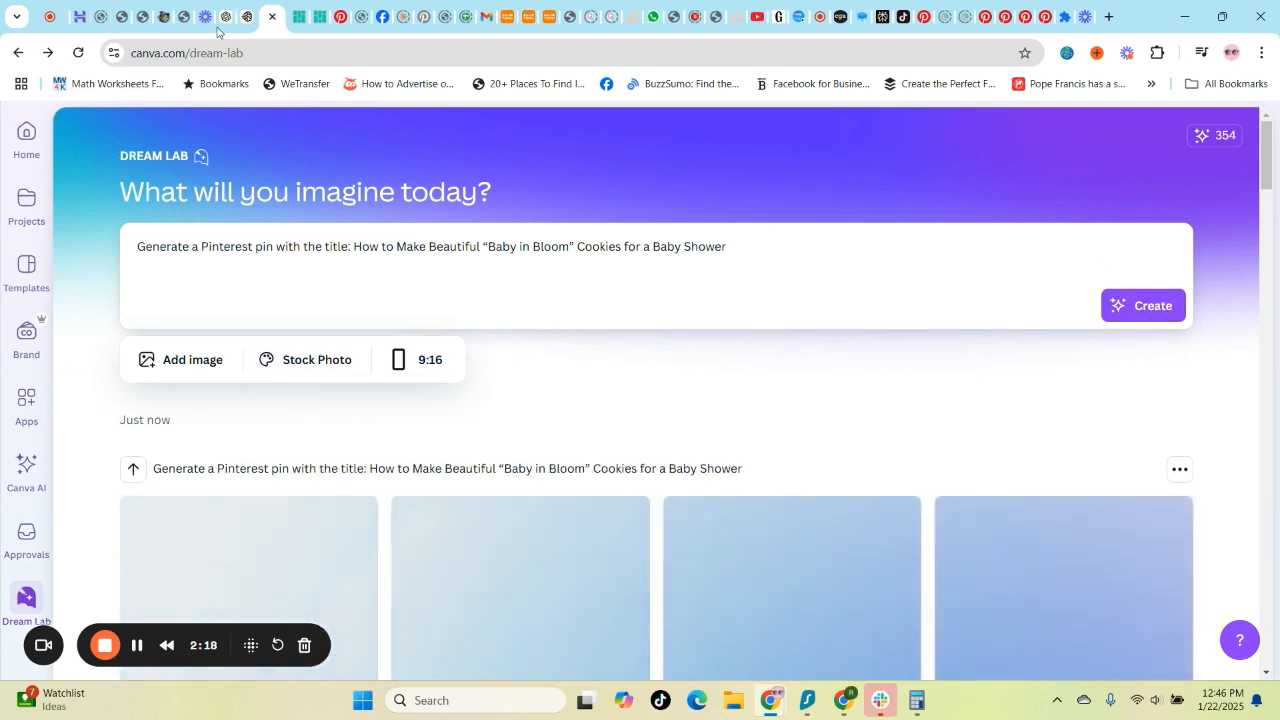
Step: Switch to Content Goblin and look over its Image Listicle and Single Recipe forms
click(161, 17)
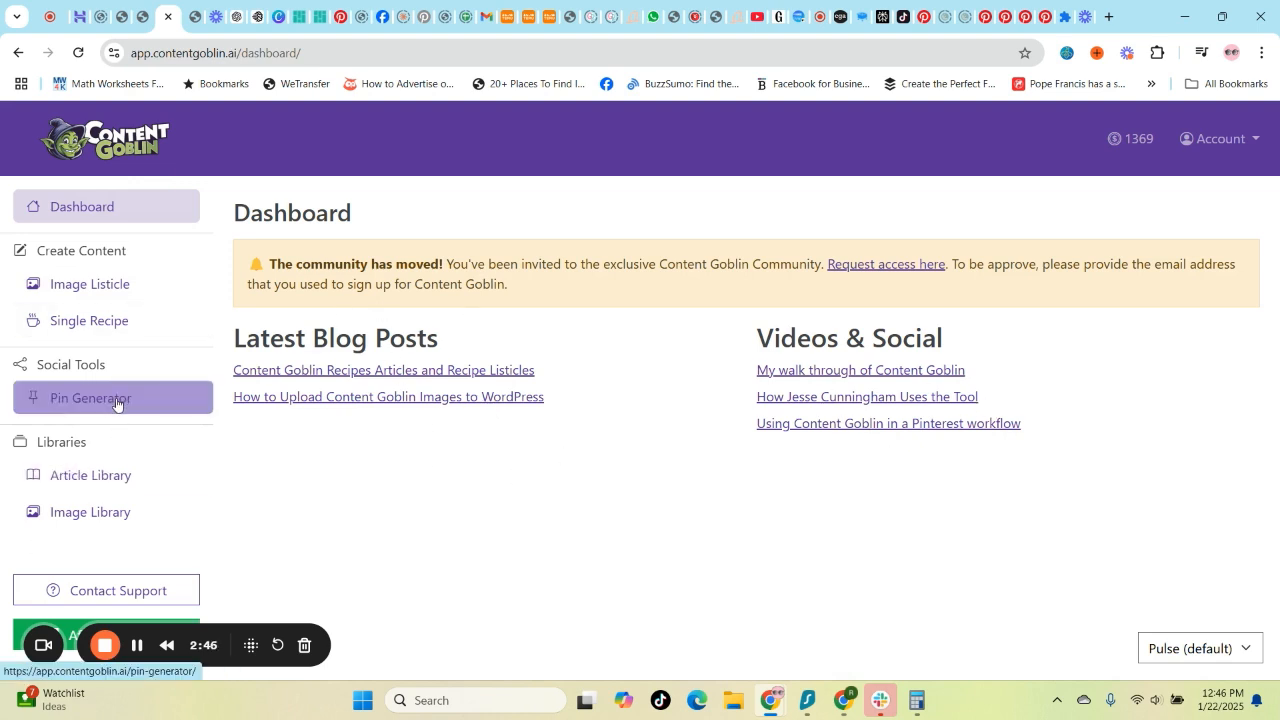
click(114, 290)
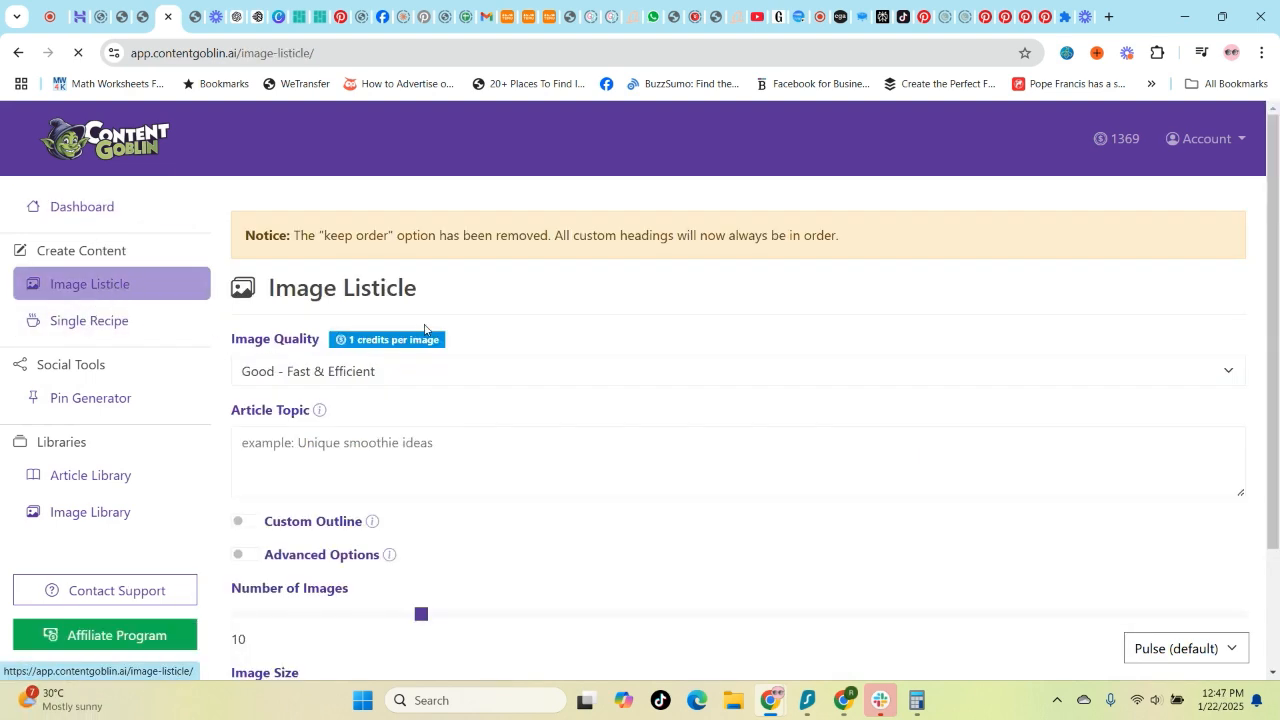
click(102, 323)
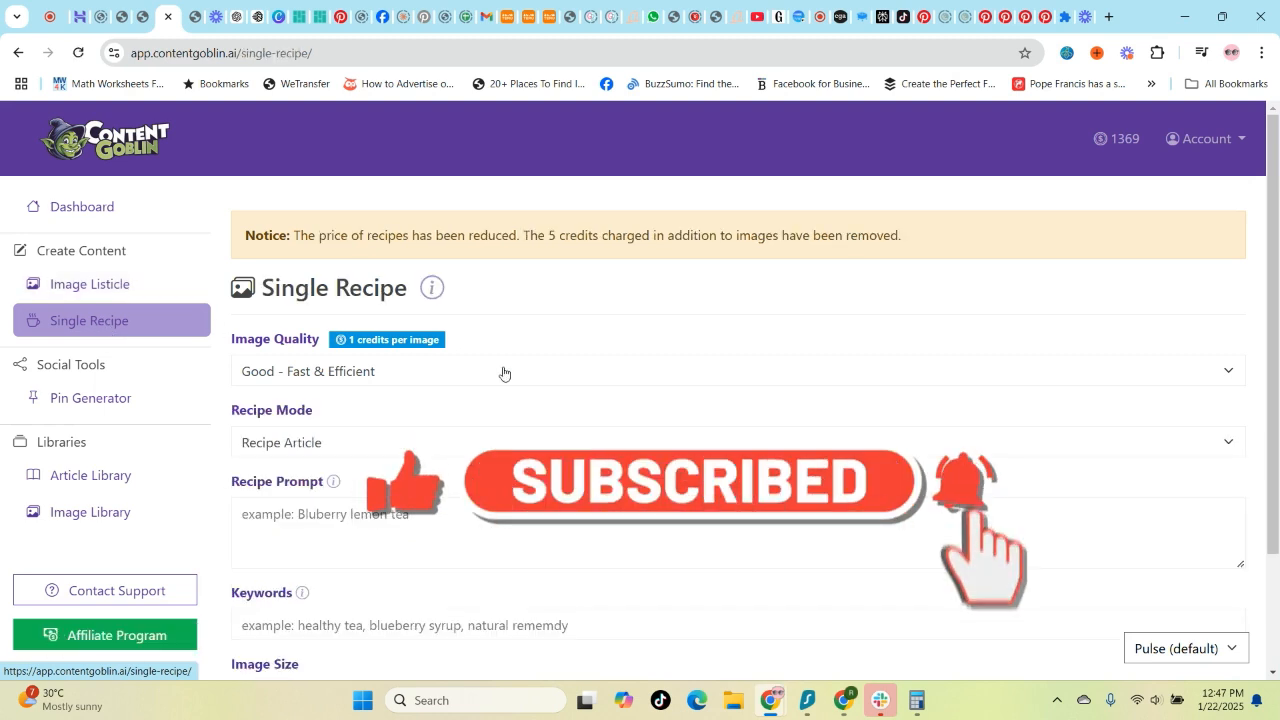
scroll(96, 342, down, 2)
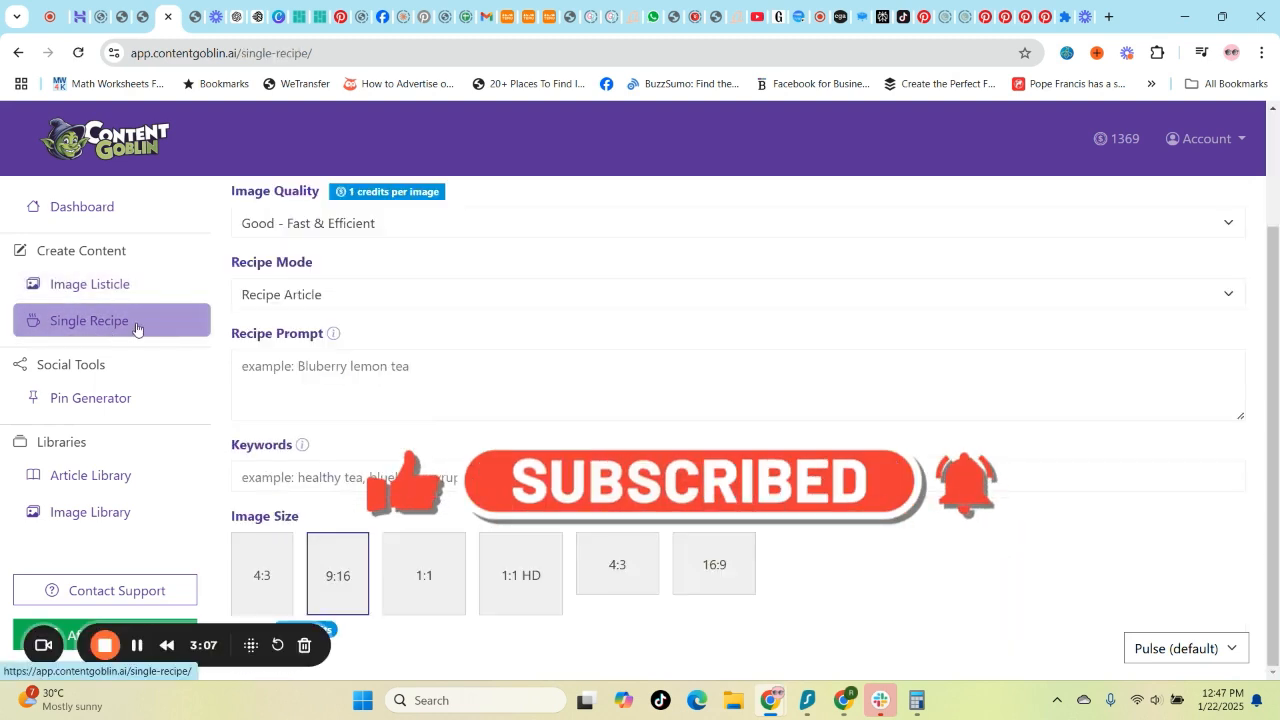
scroll(330, 380, up, 2)
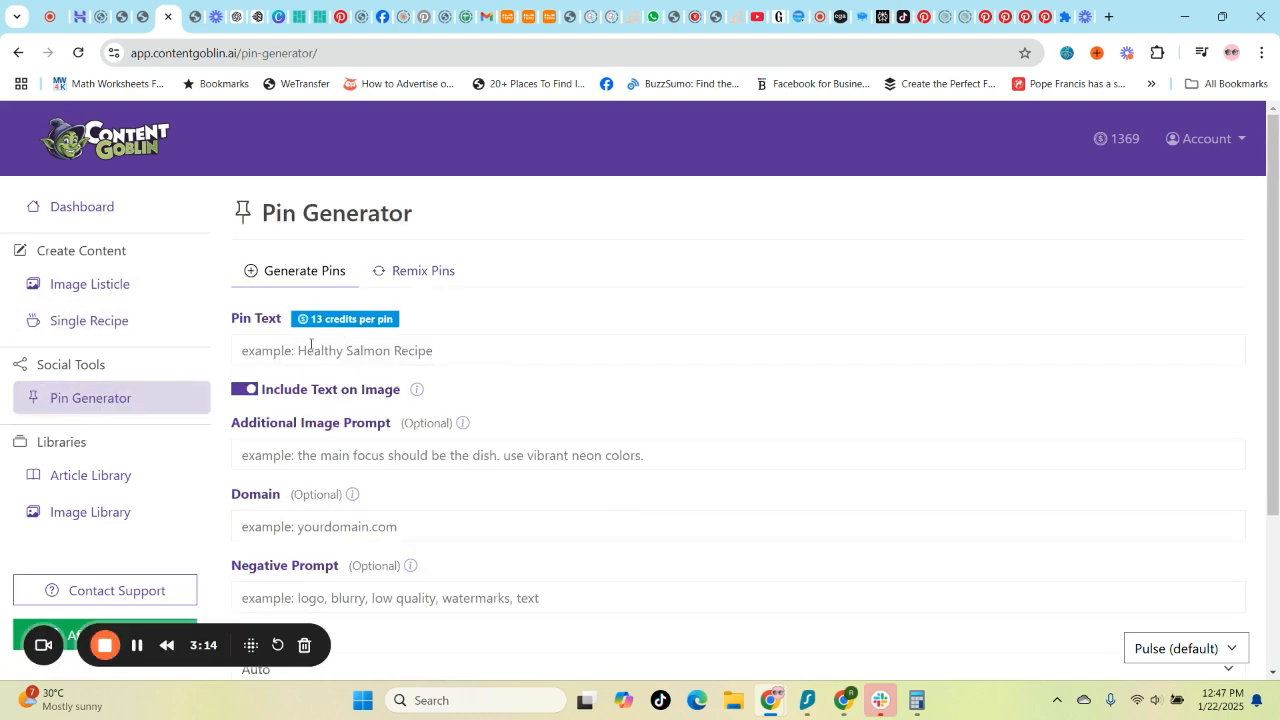
Step: In the Pin Generator, set the pin text to How to Make Beautiful “Baby in Bloom” Cookies for a Baby Shower
click(308, 345)
text(Generate a Pinterest pin with the title: How to Make Beautiful "Baby in Bloom" Cookies for a Baby Shower)
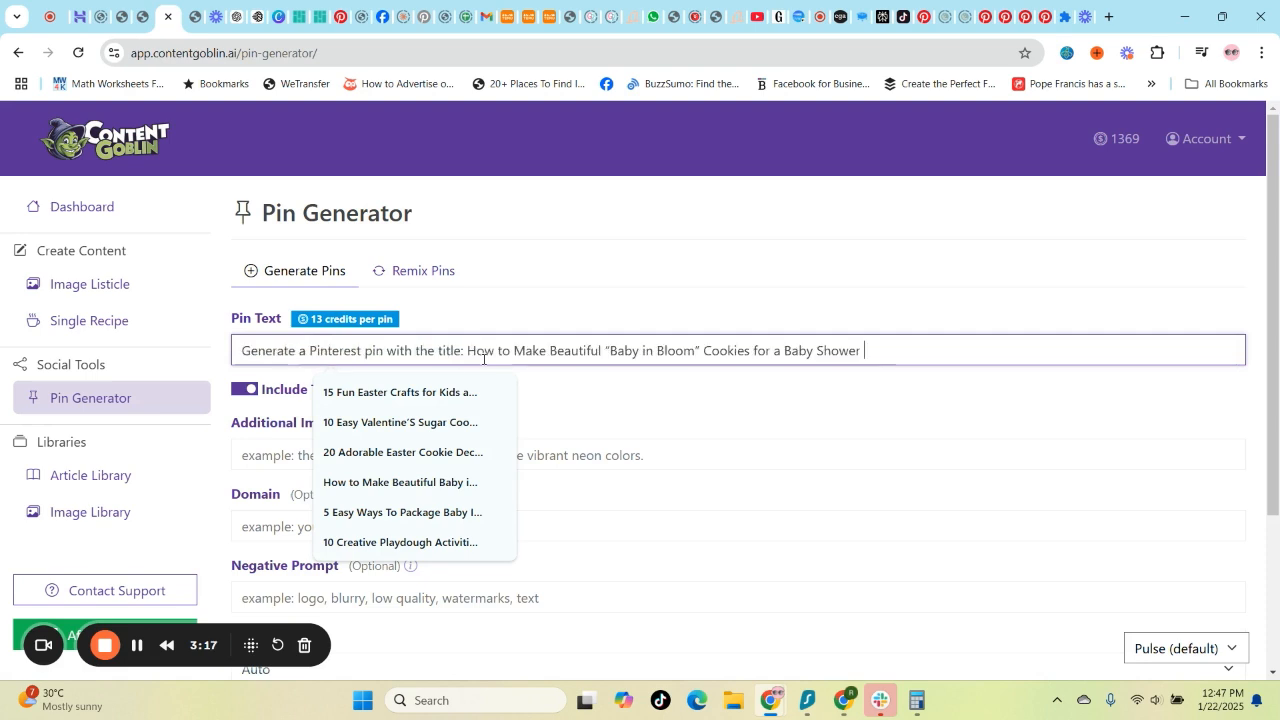
drag(464, 352, 231, 364)
key(BackSpace)
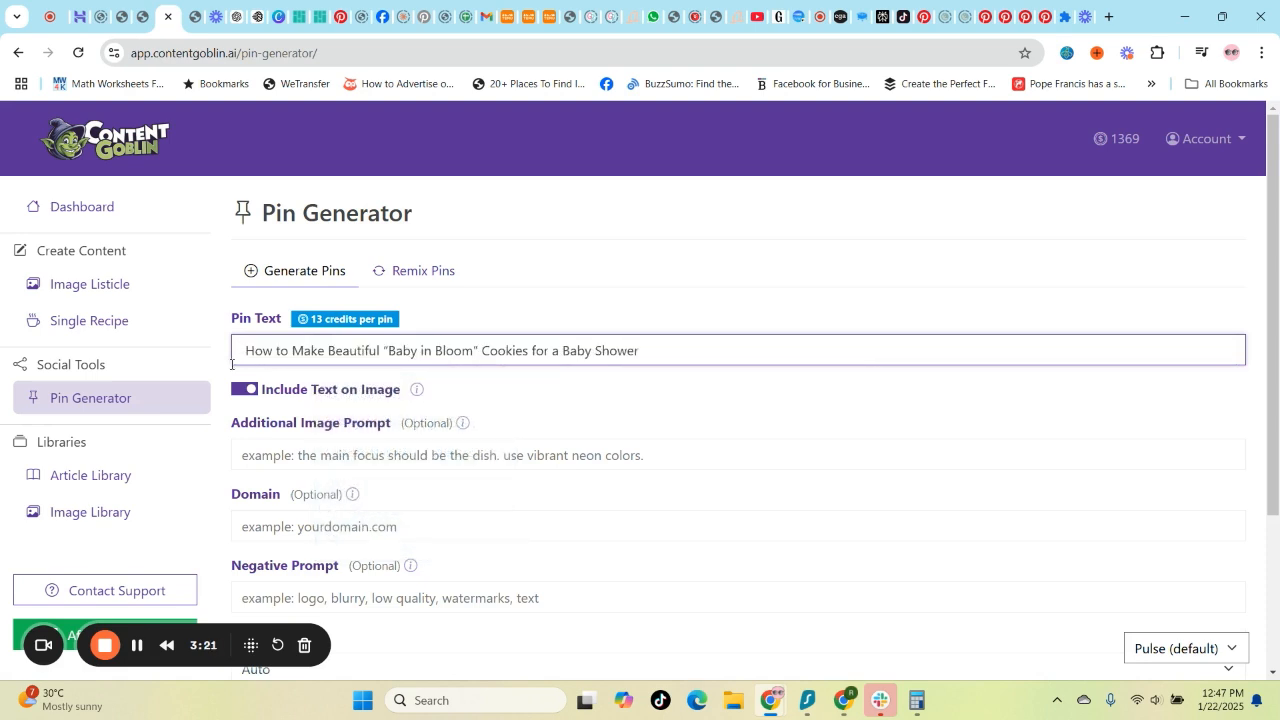
key(Delete)
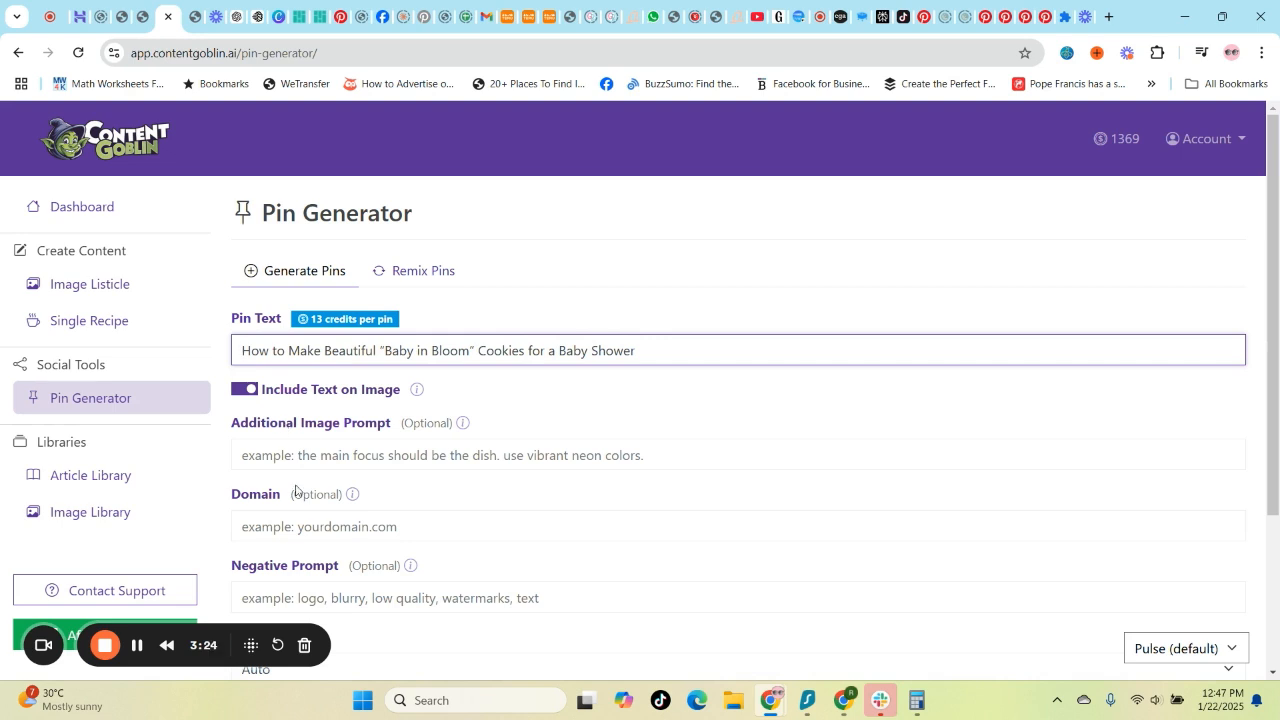
Step: Review the optional domain and prompt fields and the number of pins setting, leaving it at 1
click(341, 527)
click(415, 502)
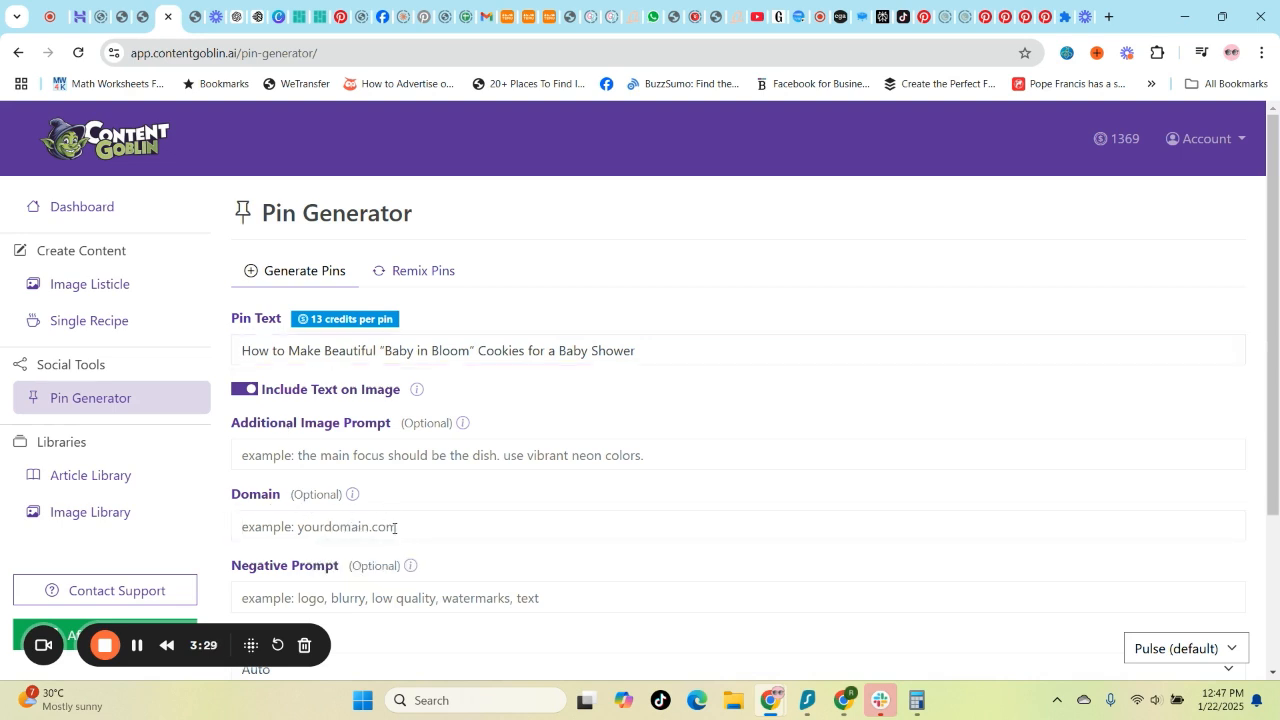
scroll(523, 509, down, 2)
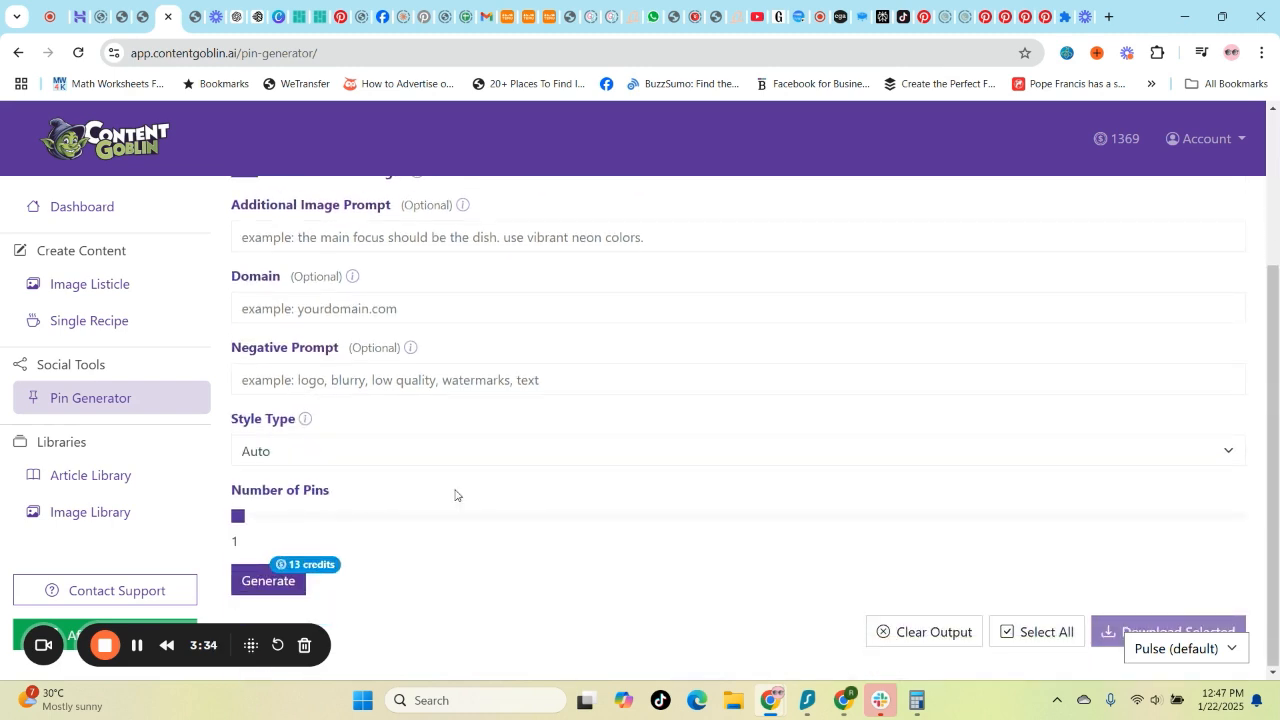
scroll(454, 491, up, 2)
scroll(543, 514, down, 2)
drag(236, 524, 206, 523)
scroll(486, 577, up, 1)
scroll(485, 580, down, 1)
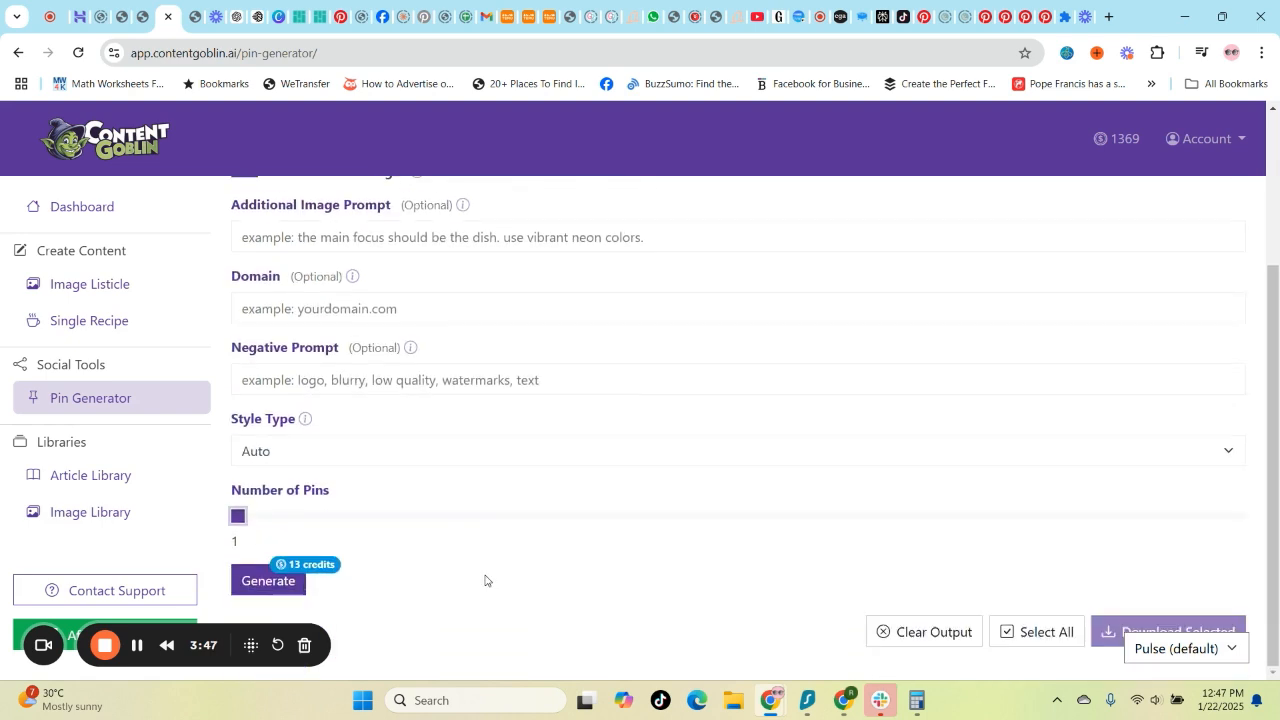
Step: Set the pin's style type to Realistic and generate it
click(274, 454)
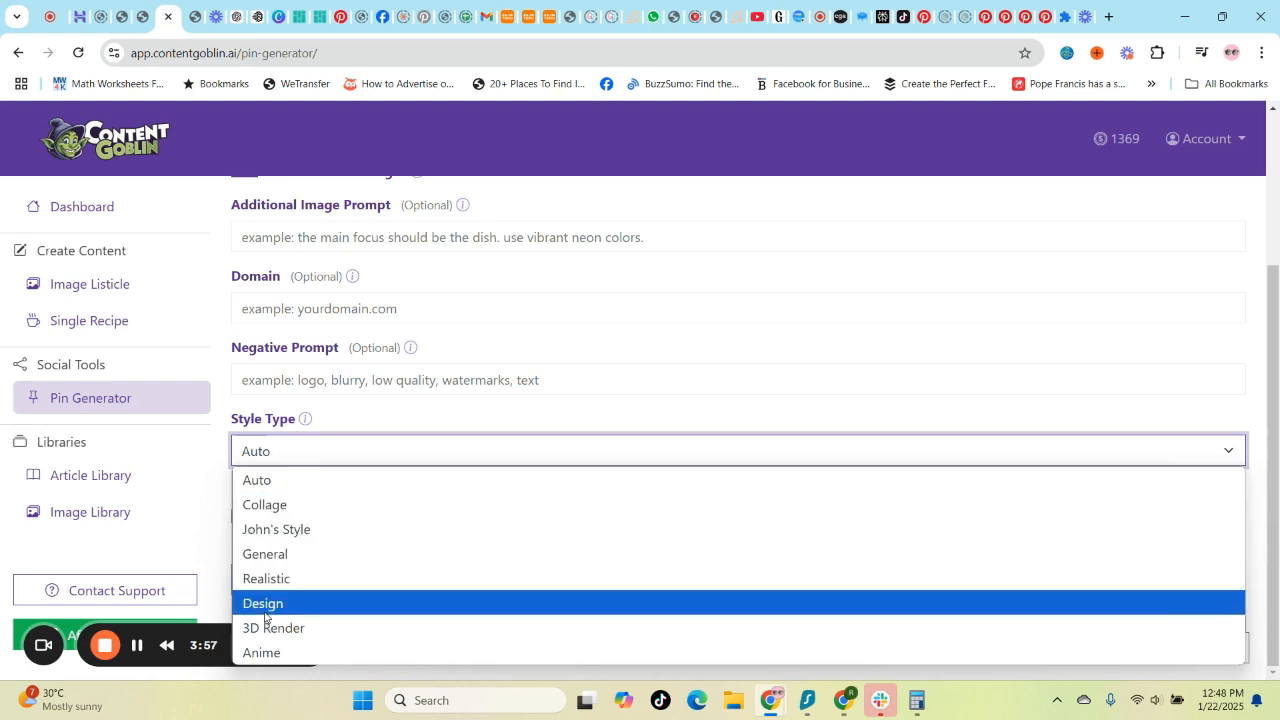
click(290, 581)
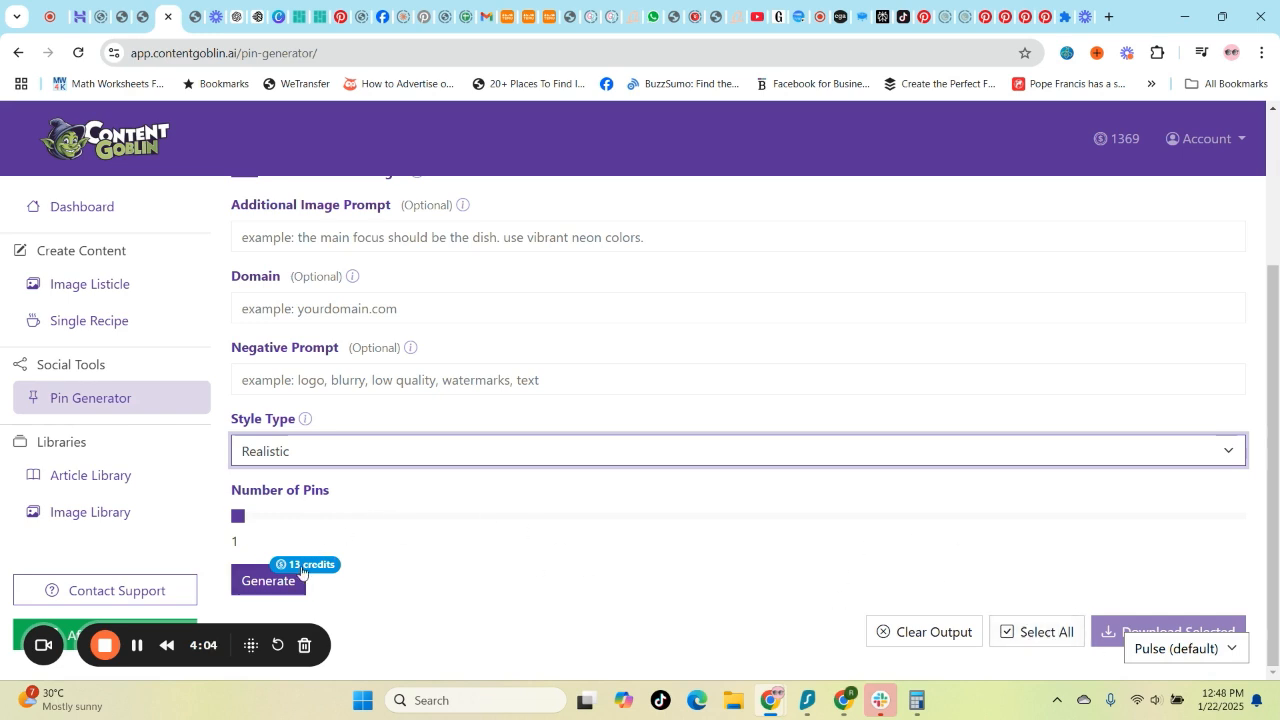
click(266, 584)
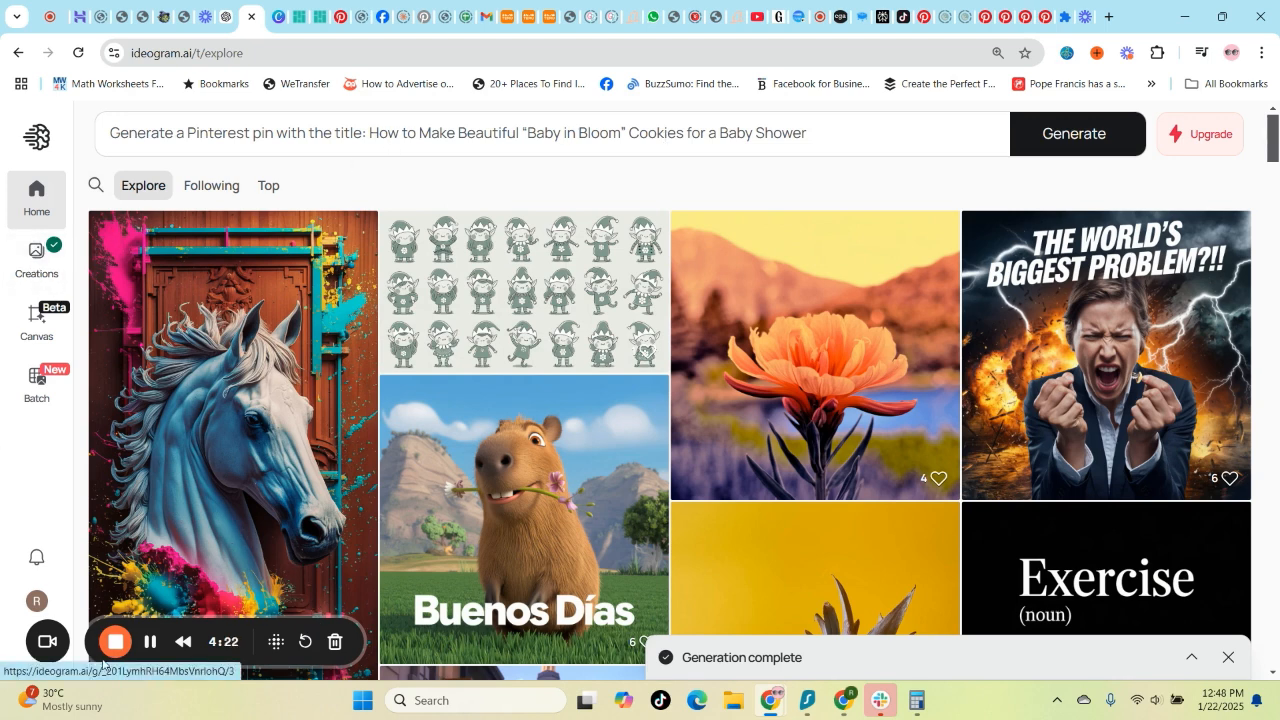
Step: Open the Ideogram creations and examine the four pins generated for the Baby in Bloom cookie title
click(33, 266)
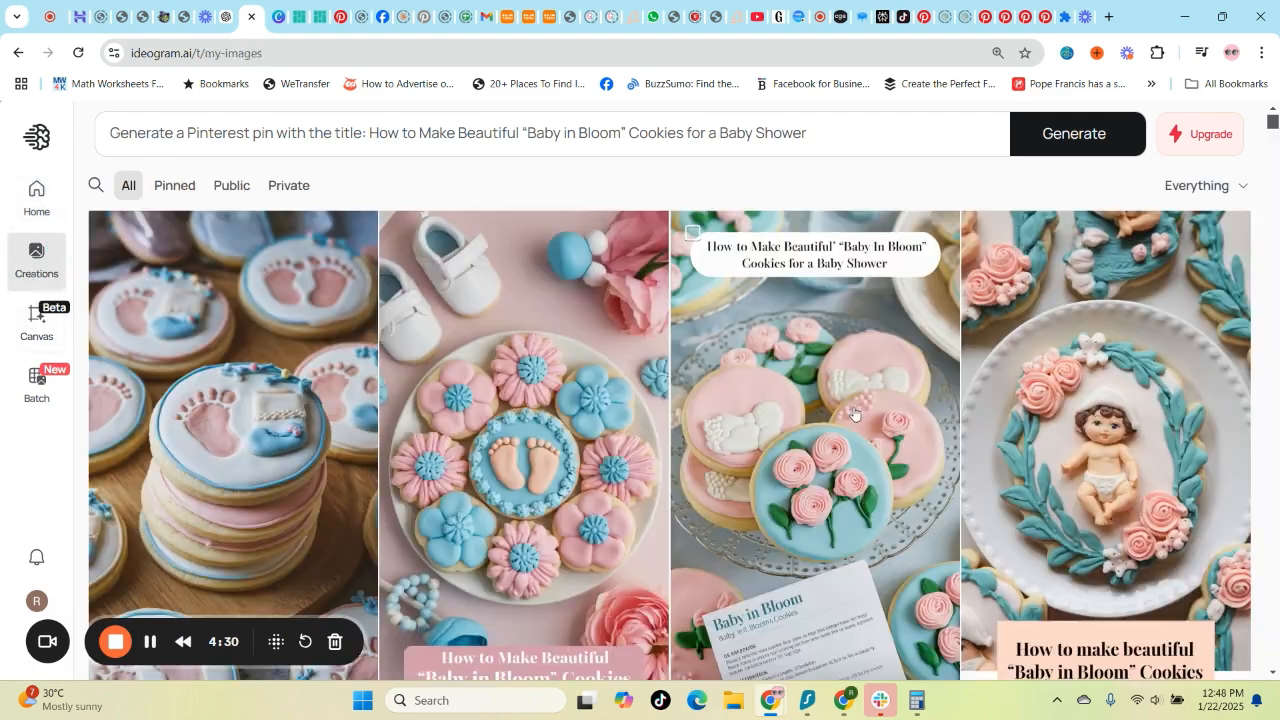
scroll(853, 413, down, 2)
scroll(853, 413, down, 1)
scroll(870, 450, up, 2)
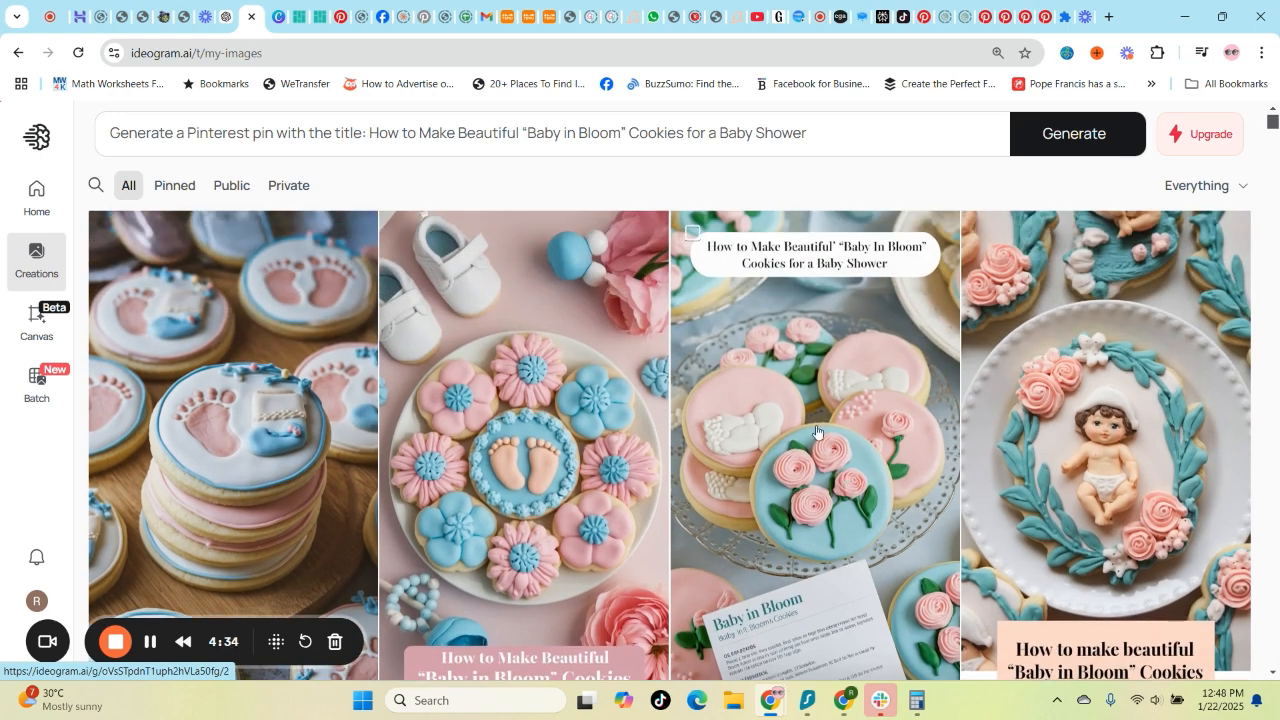
scroll(802, 518, down, 2)
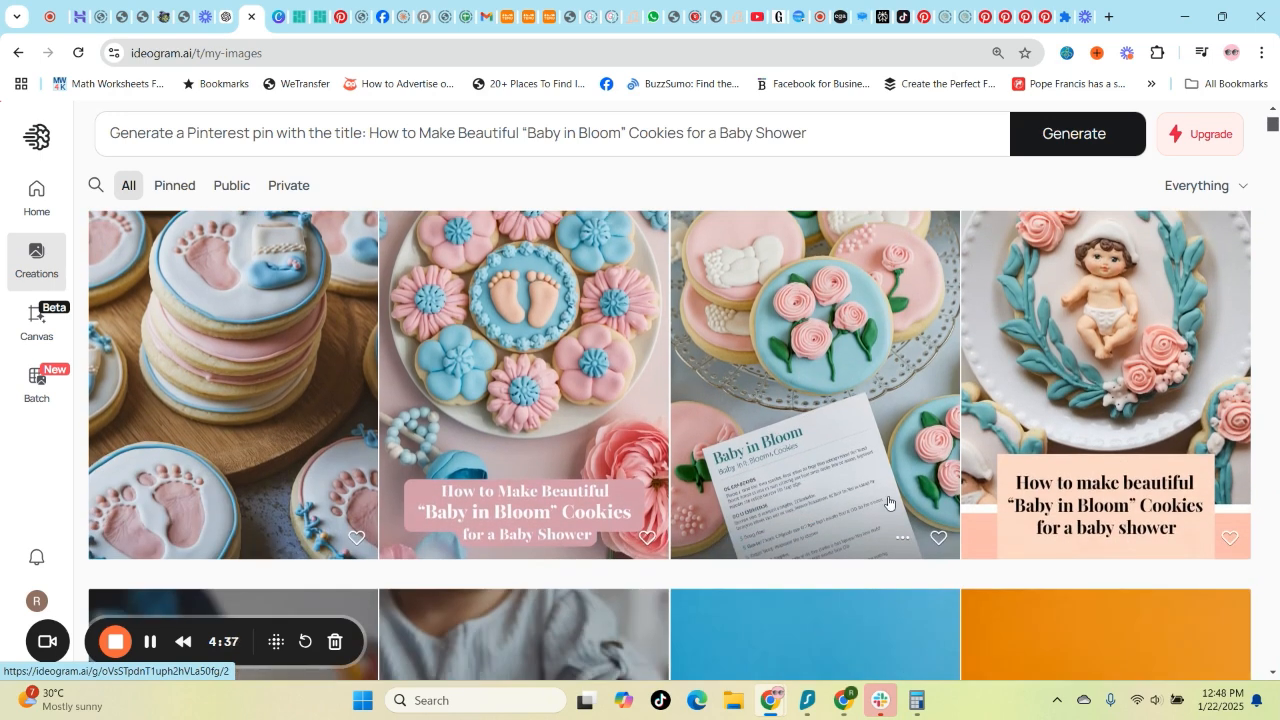
scroll(945, 428, up, 2)
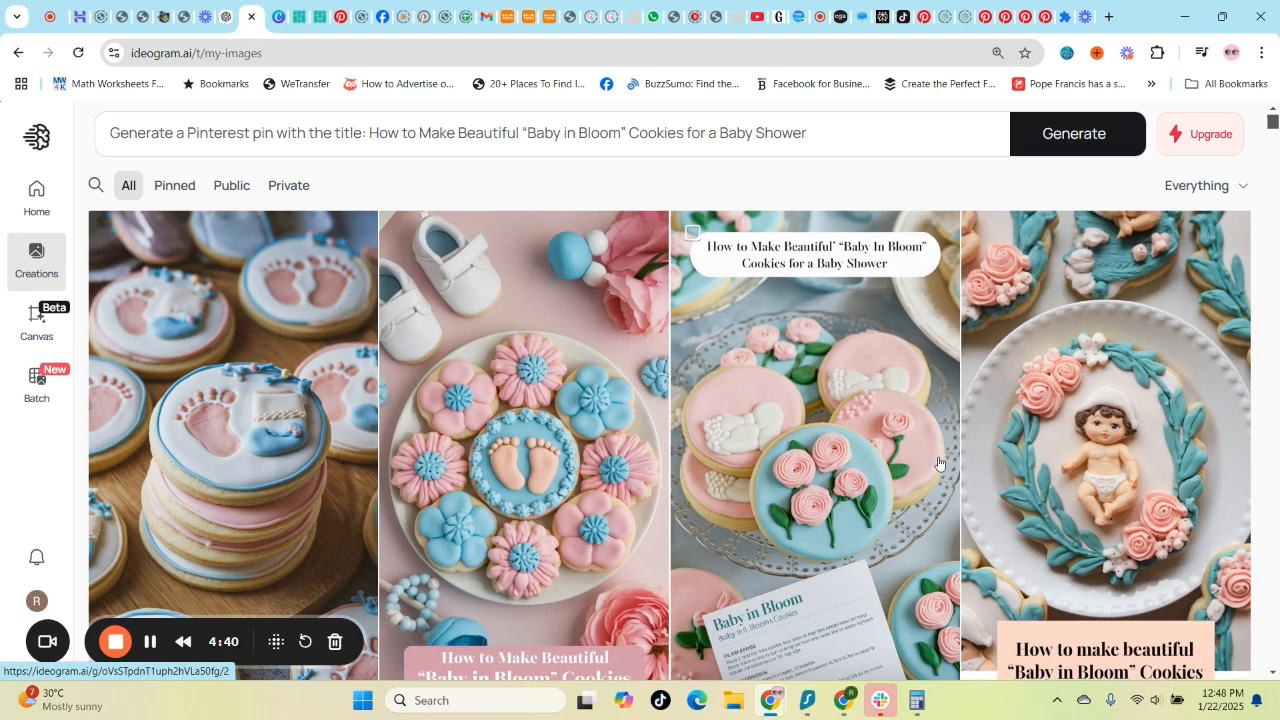
scroll(940, 465, down, 2)
scroll(515, 485, up, 2)
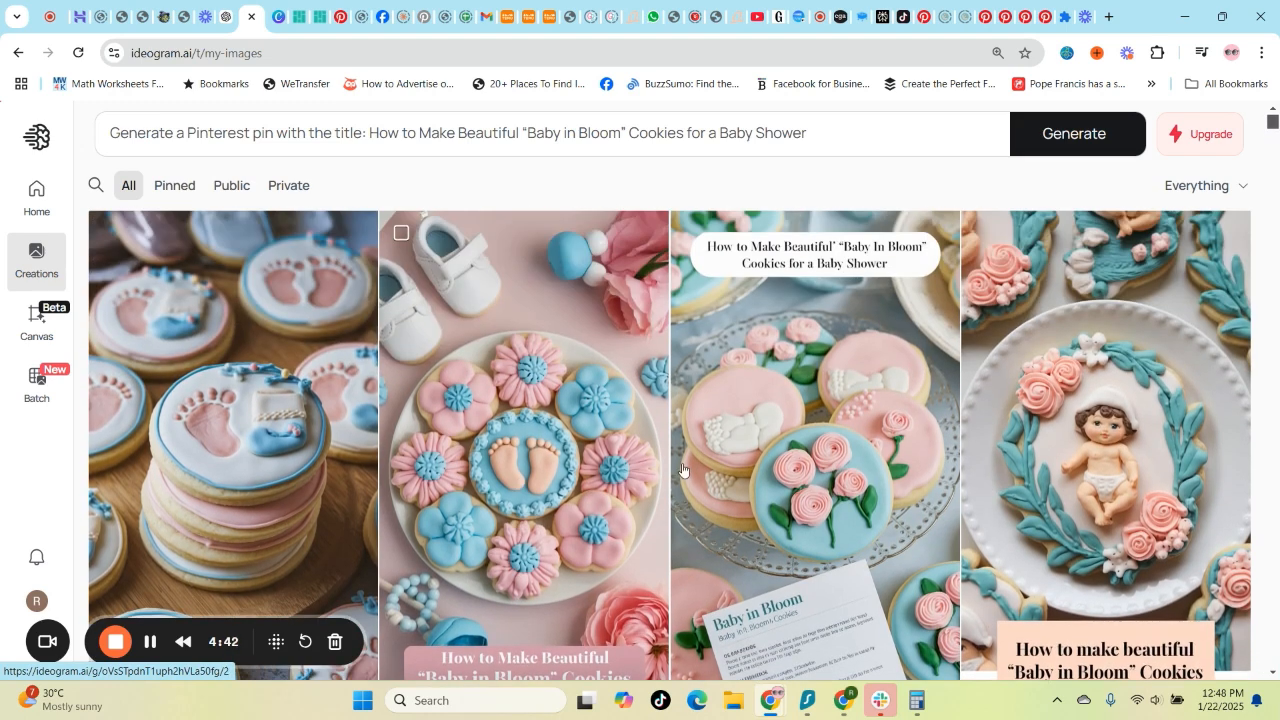
scroll(840, 490, down, 1)
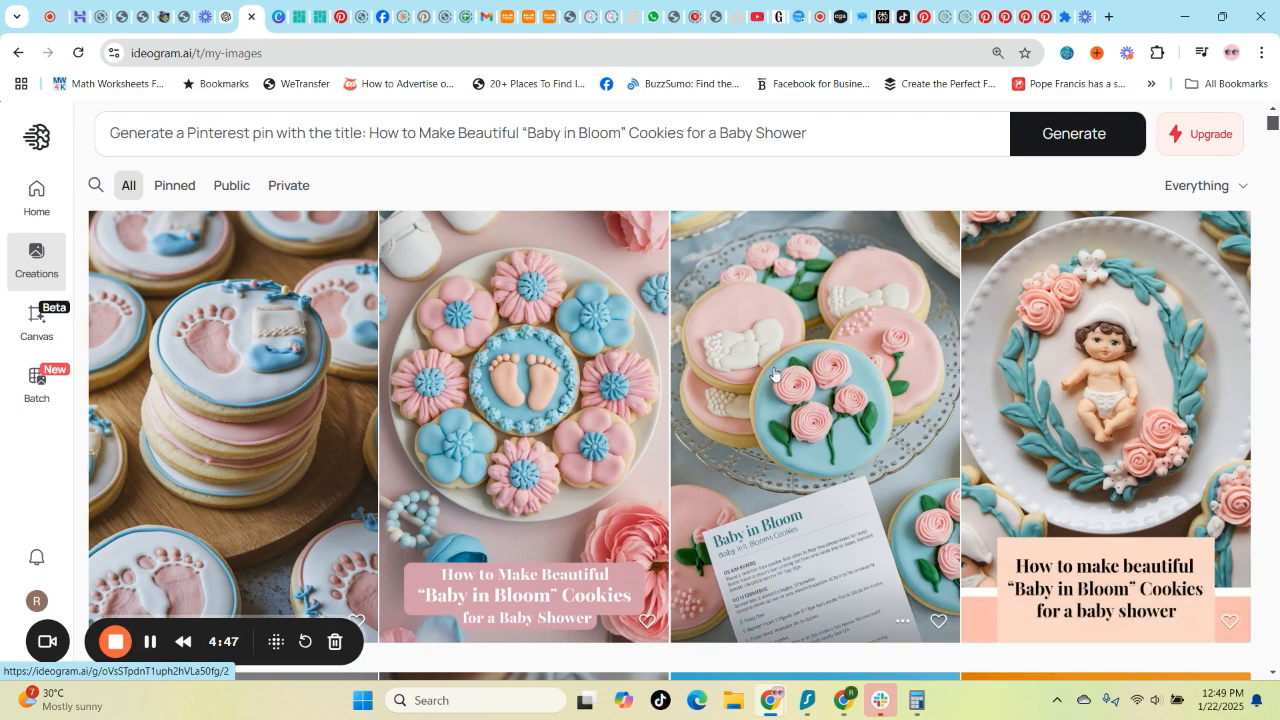
scroll(640, 460, down, 2)
scroll(638, 460, up, 3)
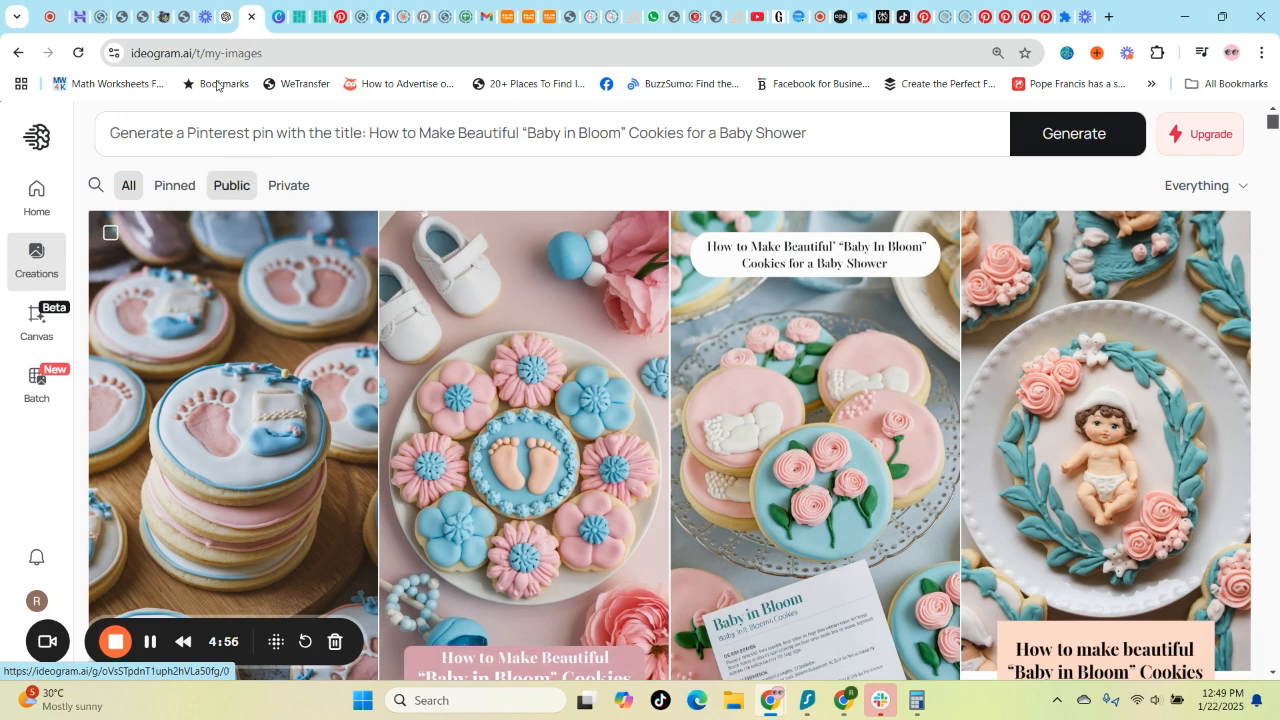
Step: Switch to Canva Dream Lab and check the outcome of the latest pin generation against the earlier playdough pins
click(277, 22)
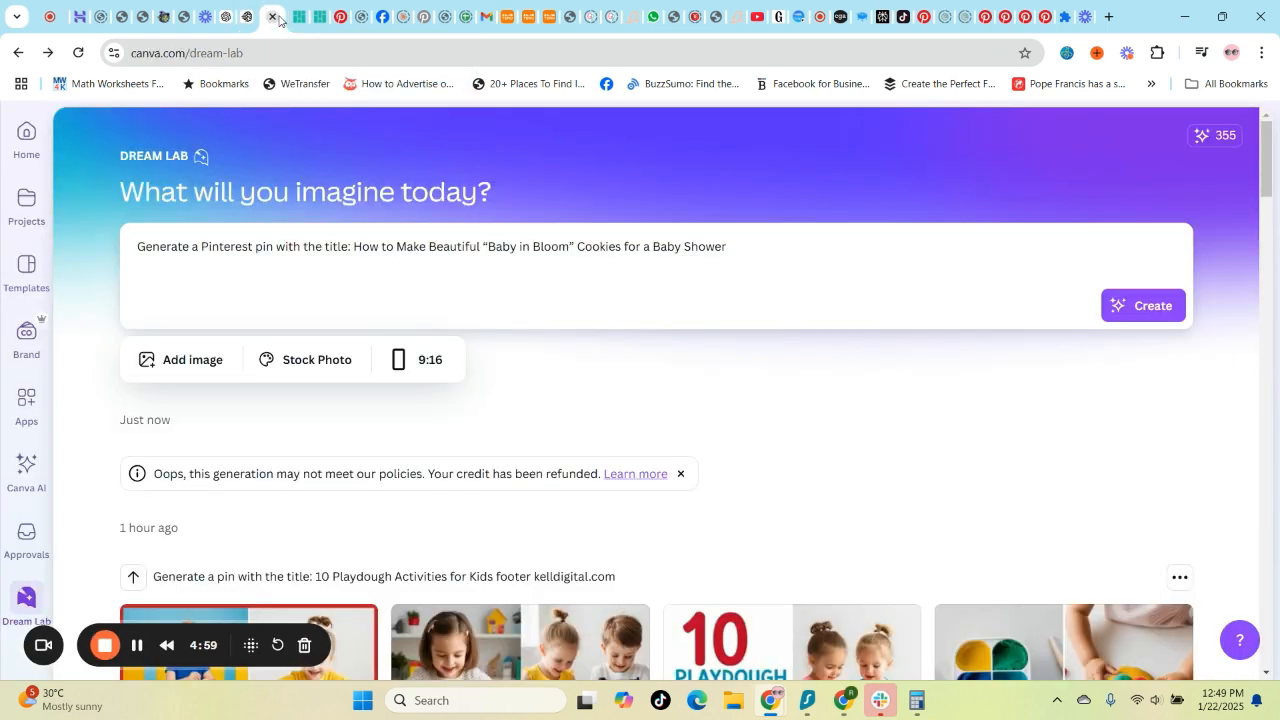
scroll(591, 398, down, 1)
scroll(729, 401, down, 1)
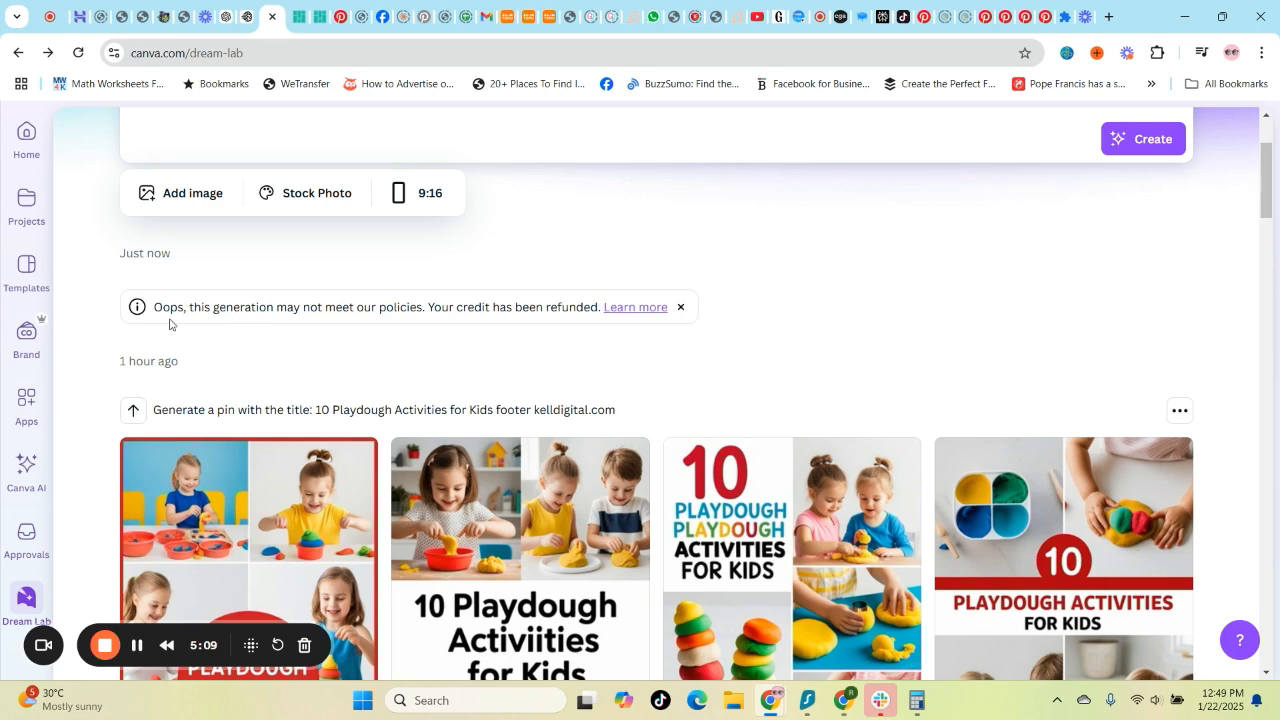
scroll(423, 367, up, 2)
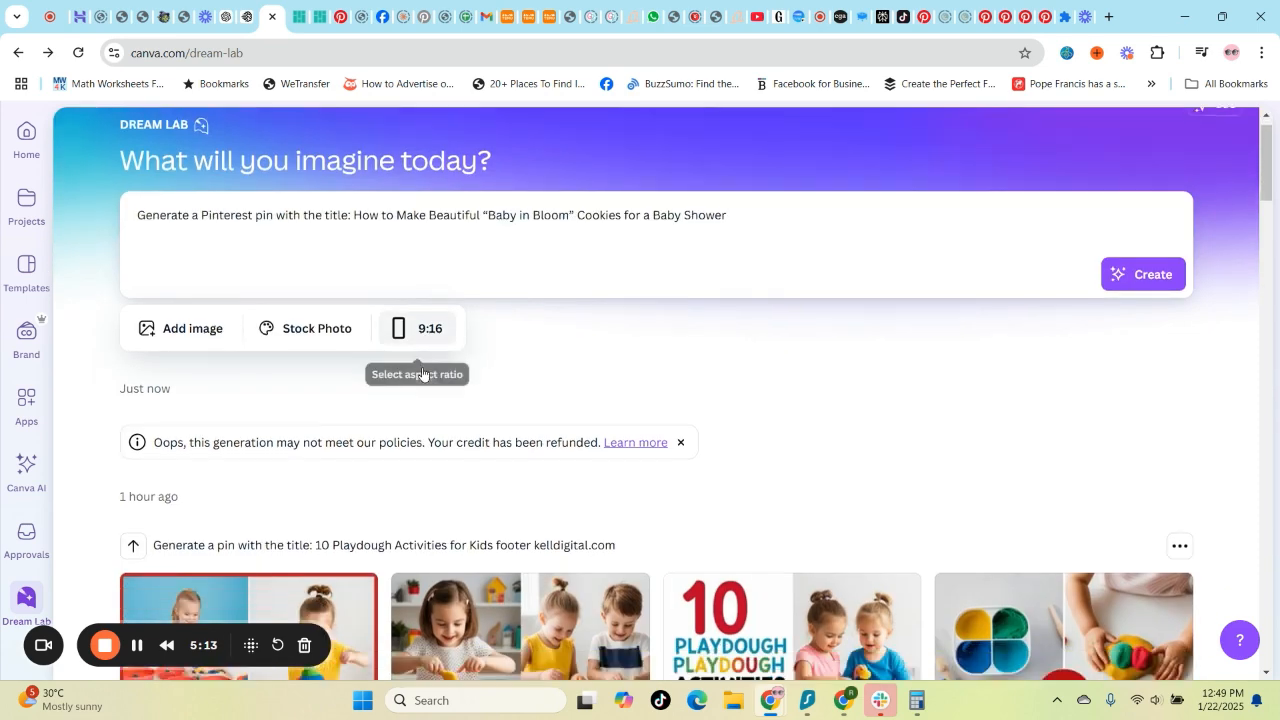
scroll(423, 371, down, 2)
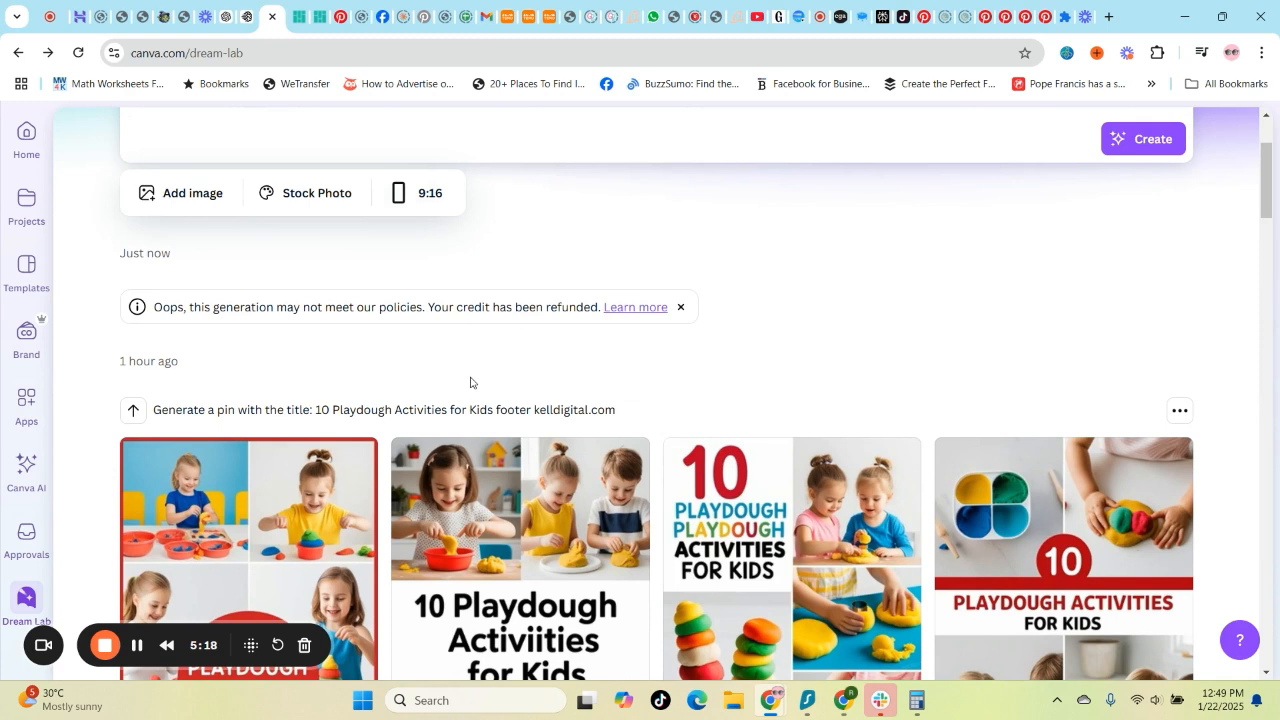
scroll(345, 356, up, 1)
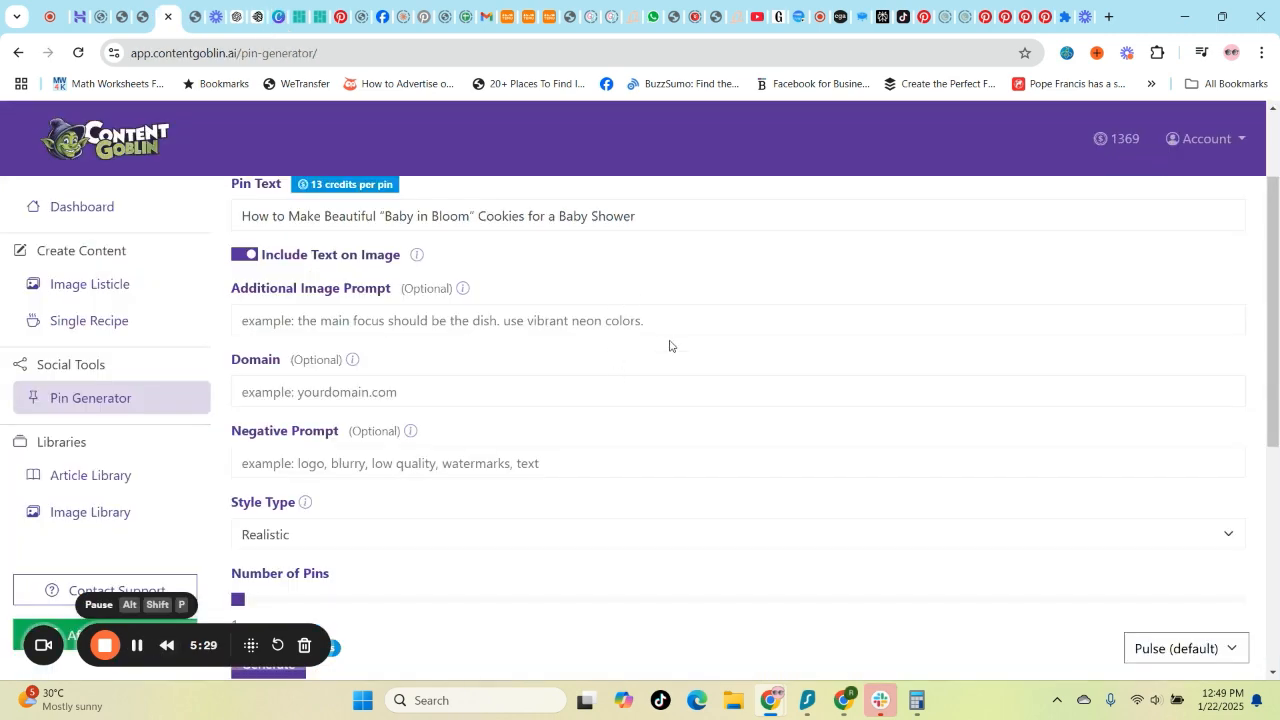
Step: Switch to Content Goblin and examine the generated realistic-style pin
scroll(686, 305, down, 5)
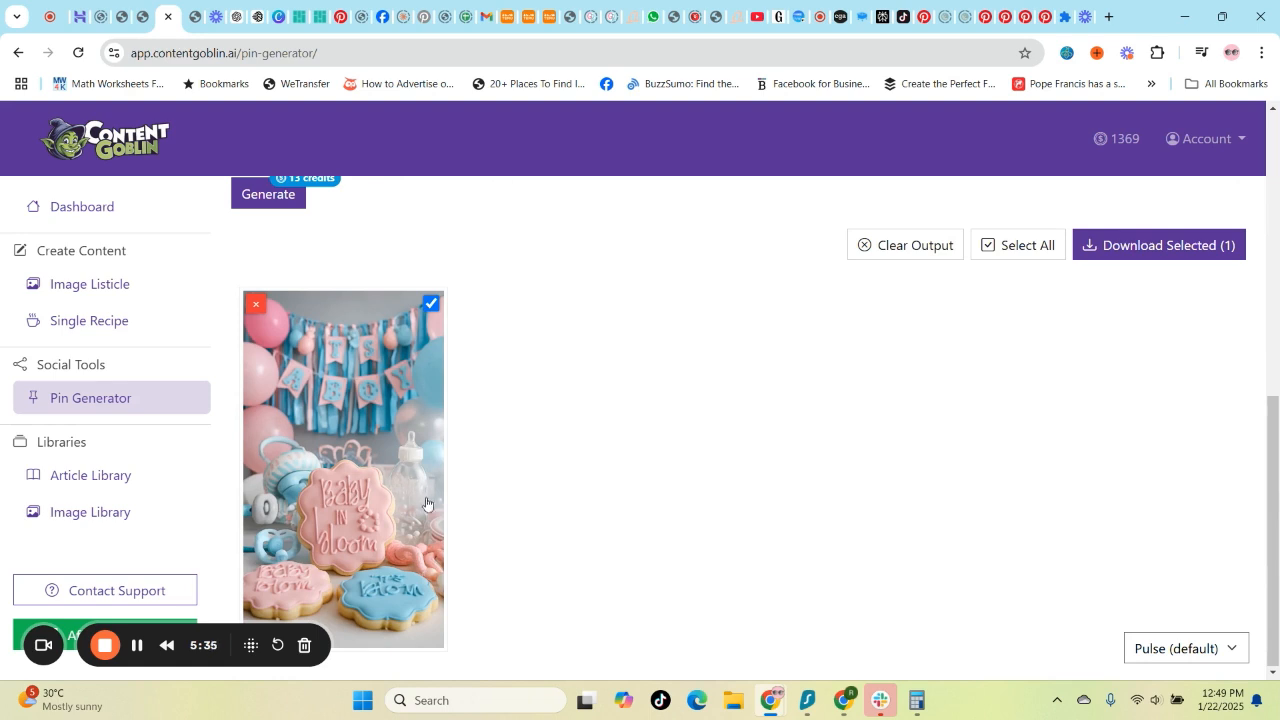
scroll(430, 503, up, 3)
scroll(412, 482, down, 3)
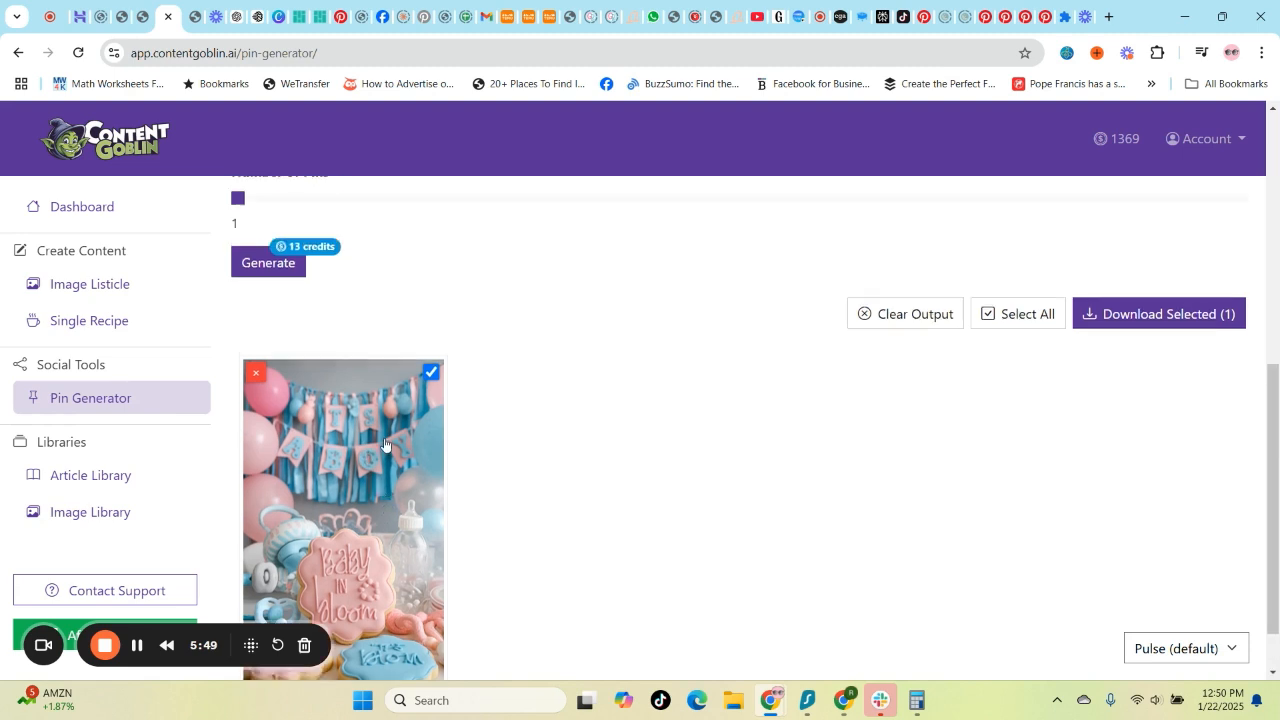
Step: Set the pin's style type to Collage and generate another pin from the same text
scroll(385, 450, up, 3)
scroll(380, 480, up, 1)
click(337, 480)
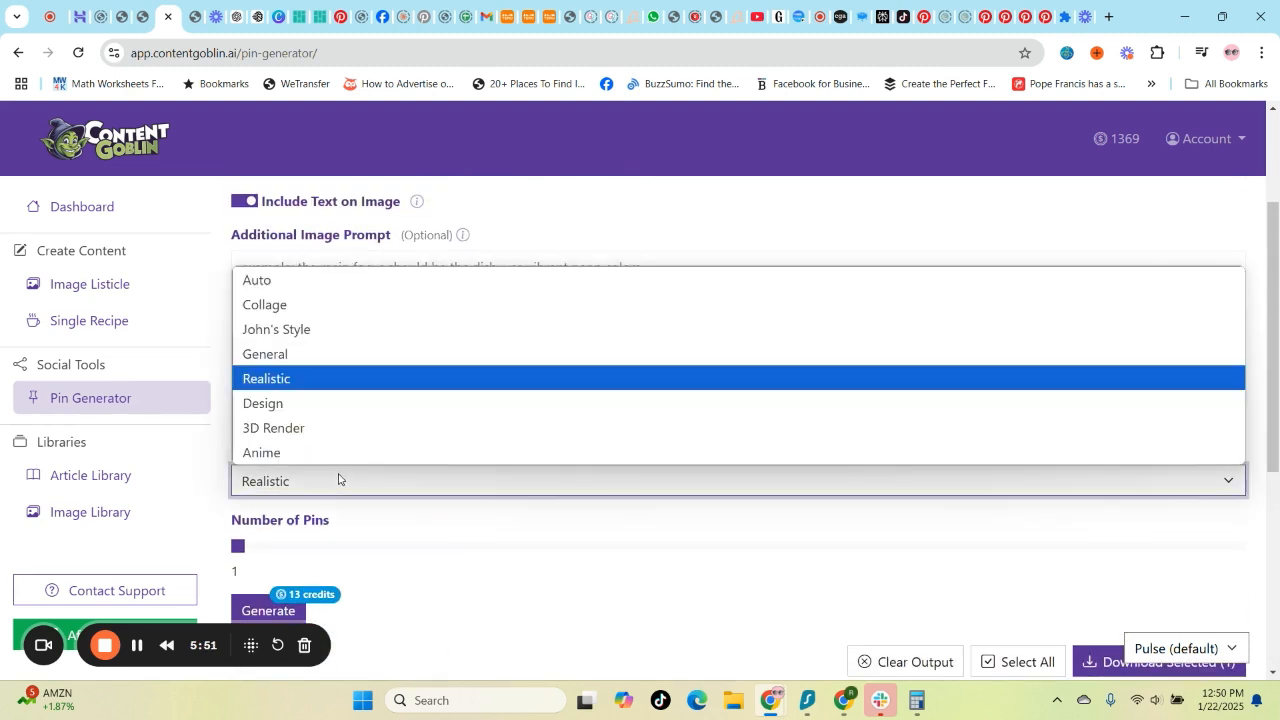
click(287, 308)
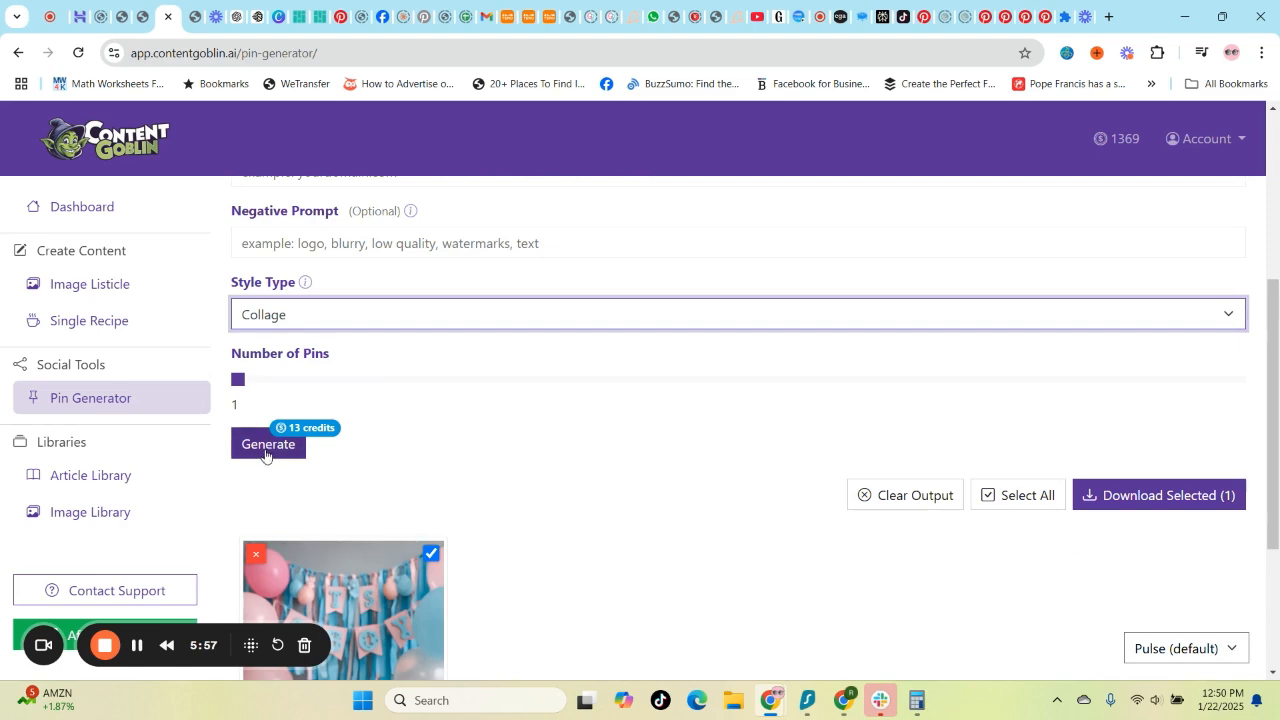
click(264, 447)
scroll(510, 399, down, 3)
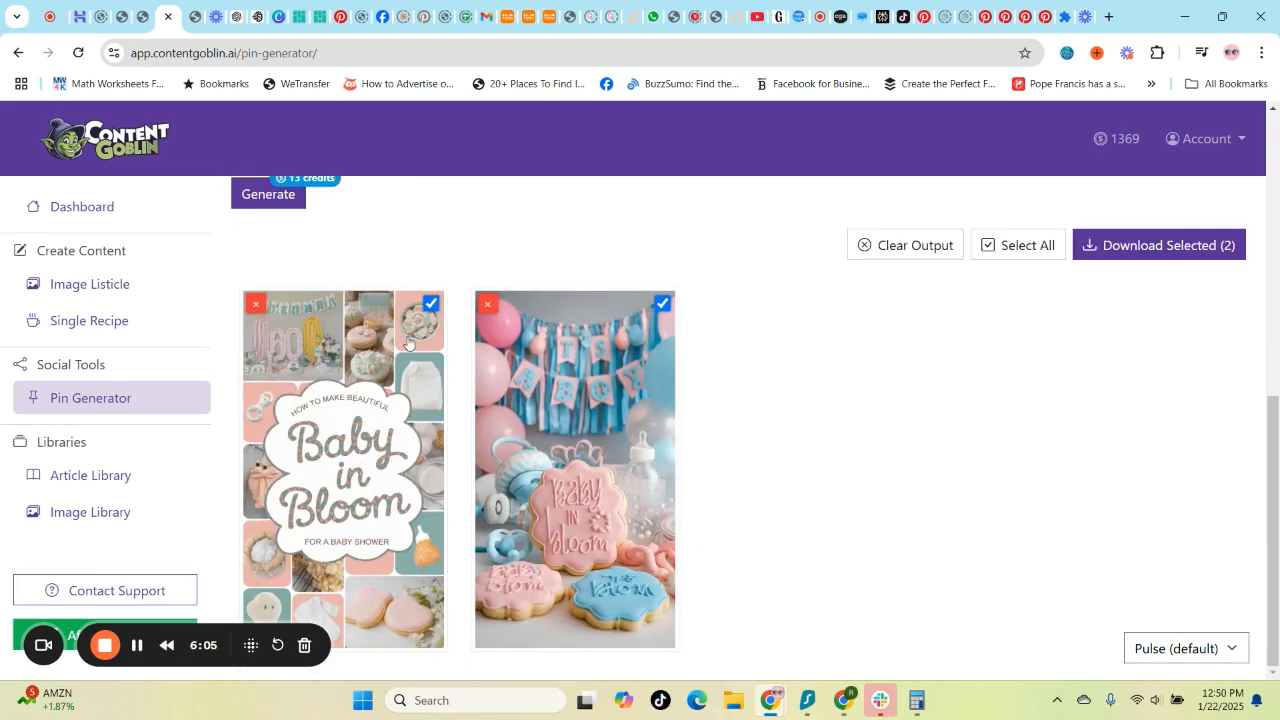
Step: Preview the collage pin at full size, close it, and compare both generated pins alongside the generator settings
click(405, 456)
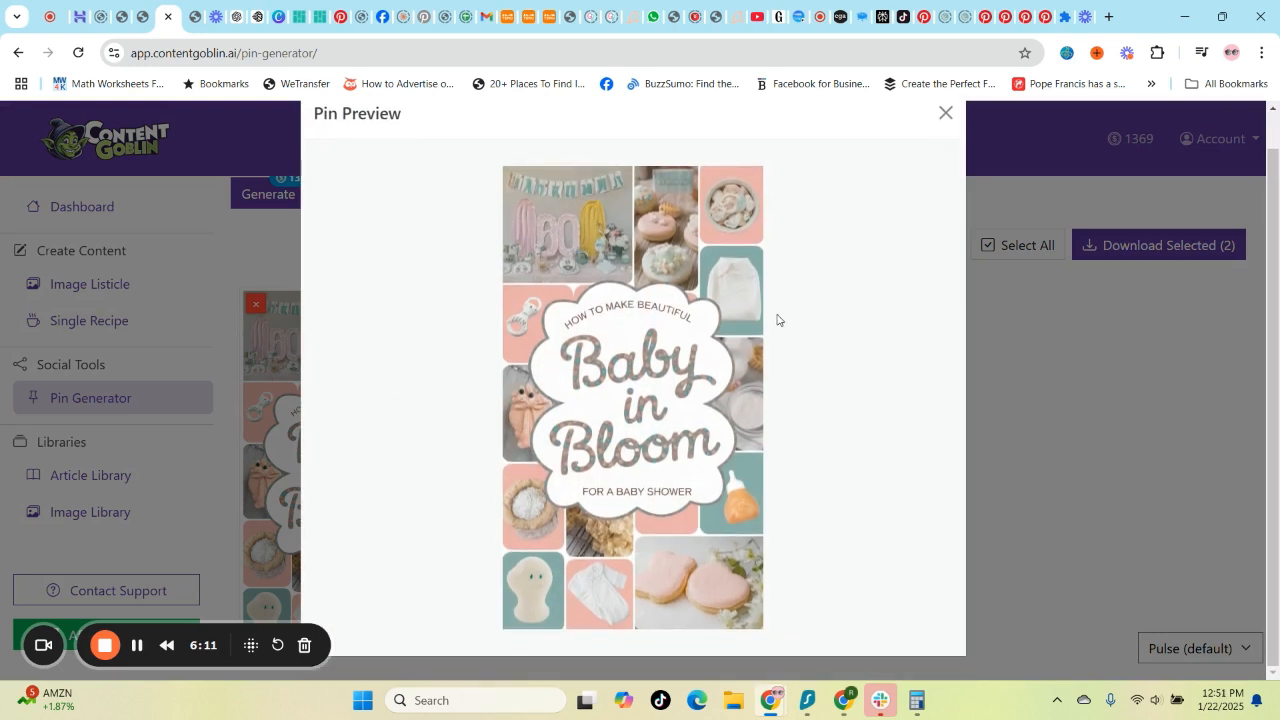
click(945, 116)
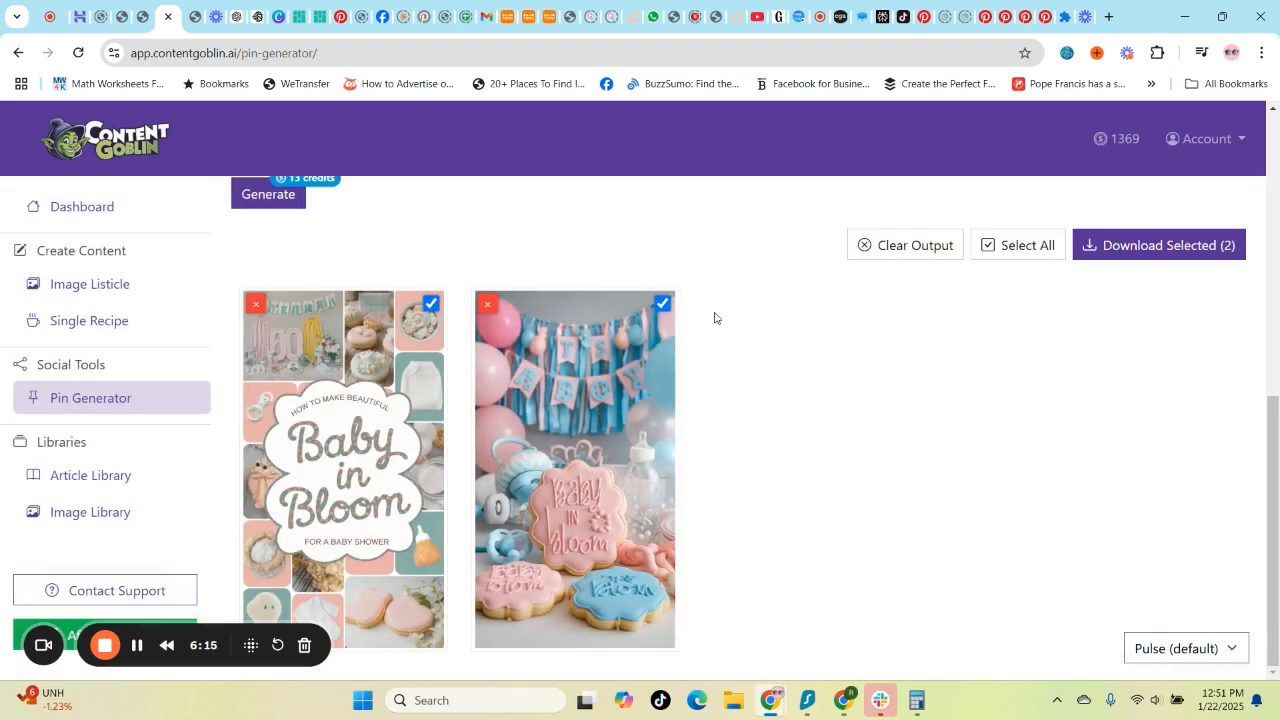
scroll(782, 320, up, 3)
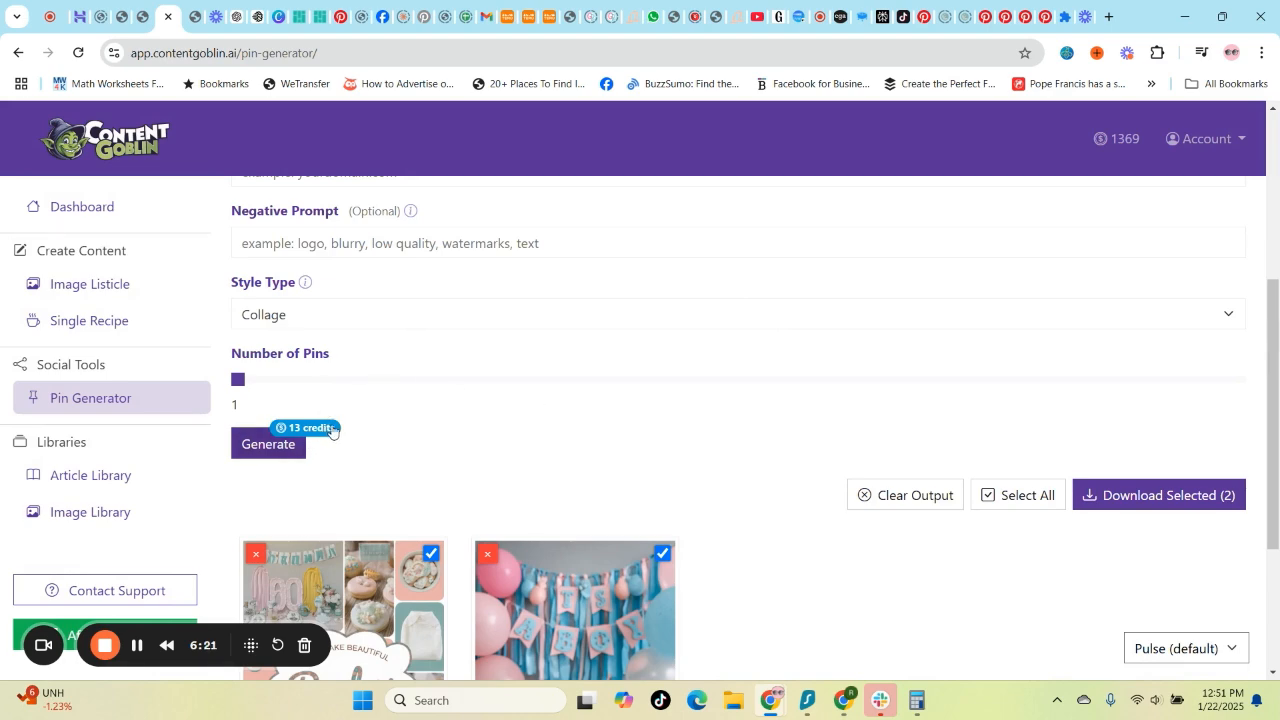
scroll(361, 432, up, 3)
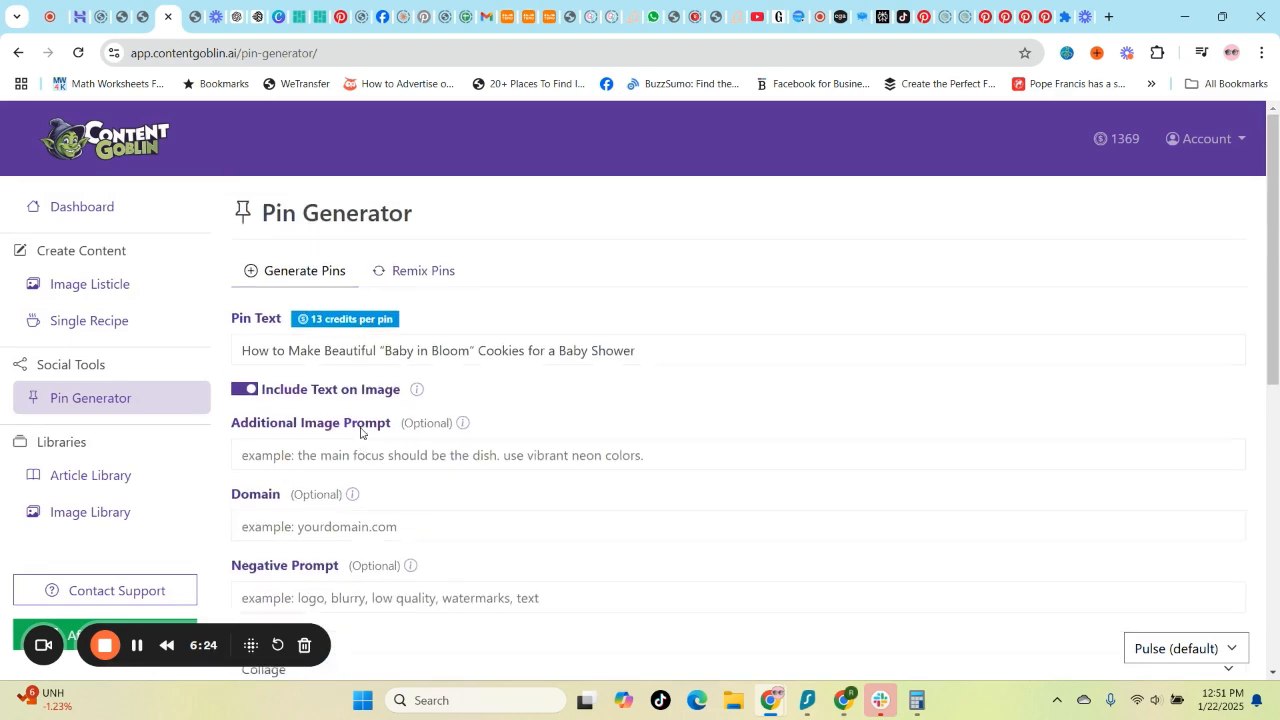
scroll(360, 434, down, 6)
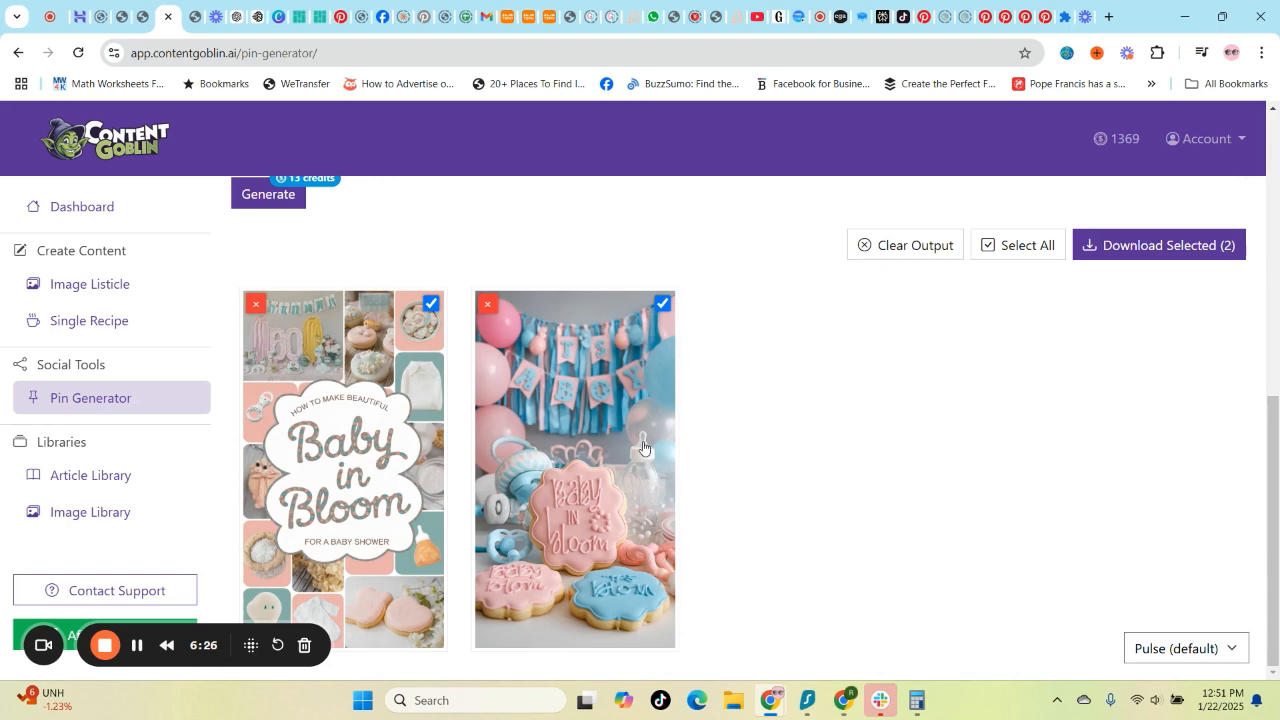
scroll(852, 505, up, 3)
scroll(853, 508, down, 3)
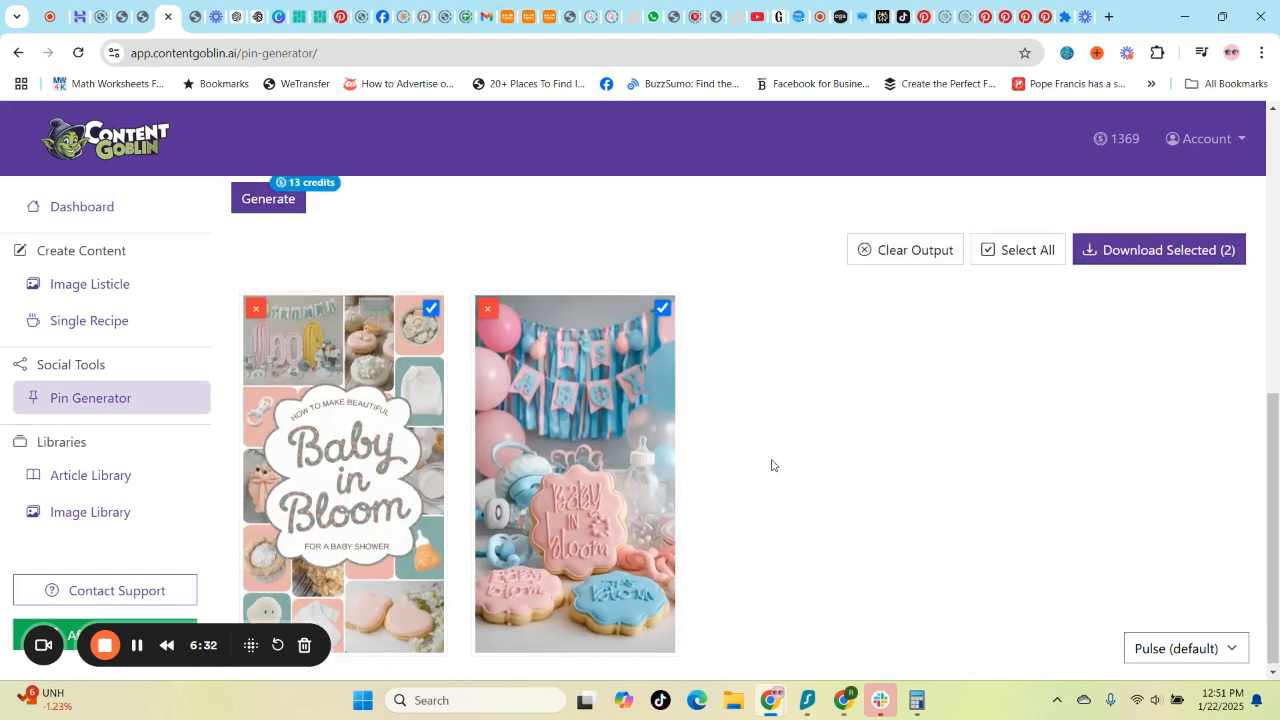
scroll(775, 468, up, 3)
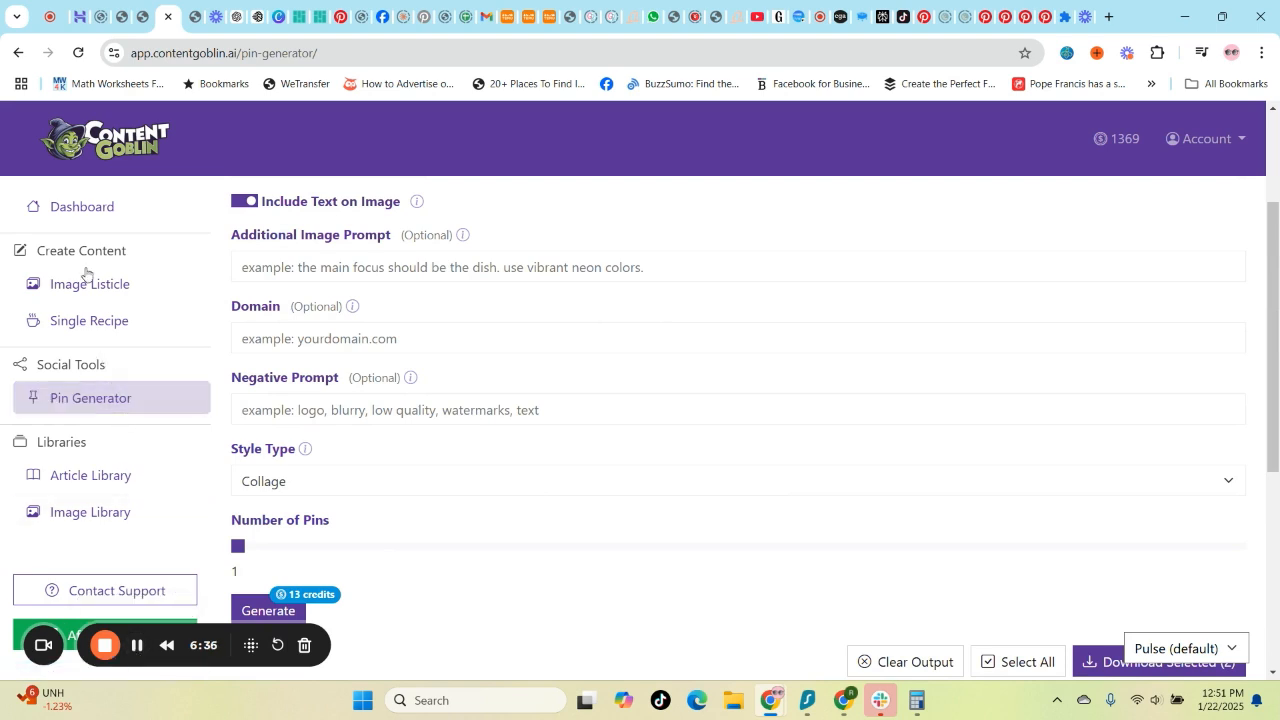
Step: Look over the saved articles in the Article Library and the article_images folder in the Image Library
click(80, 206)
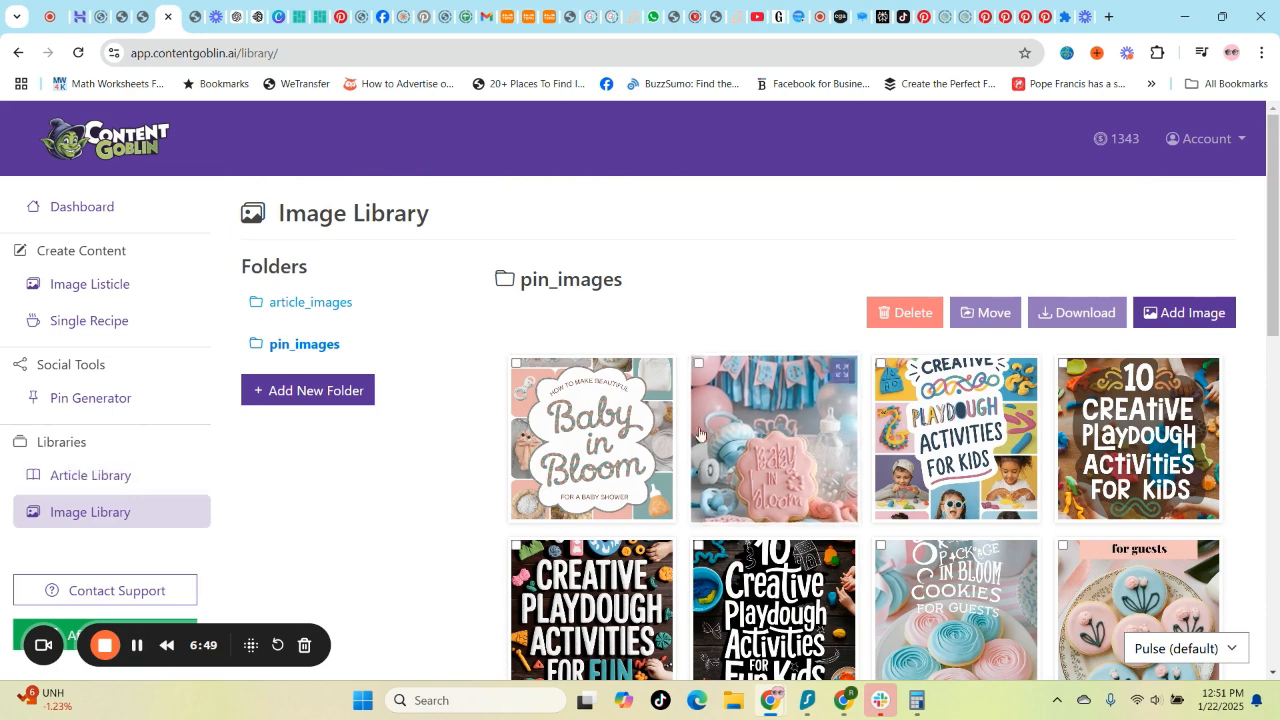
click(102, 484)
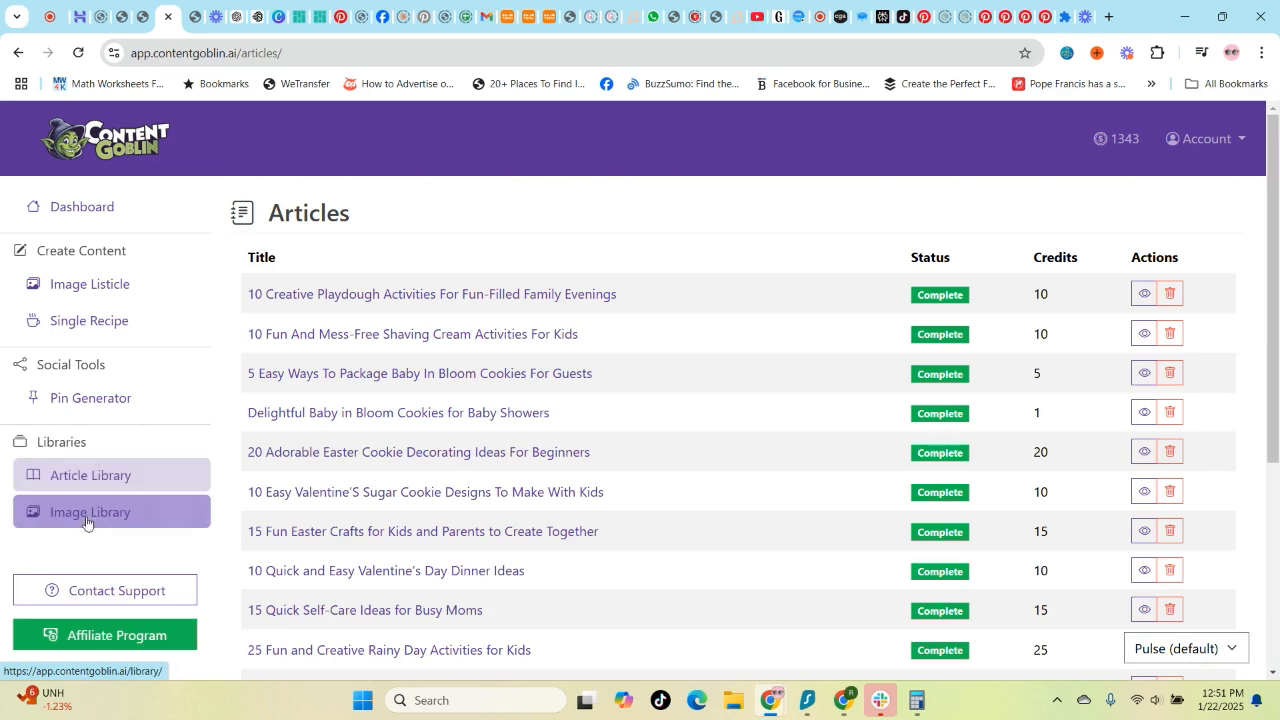
click(92, 514)
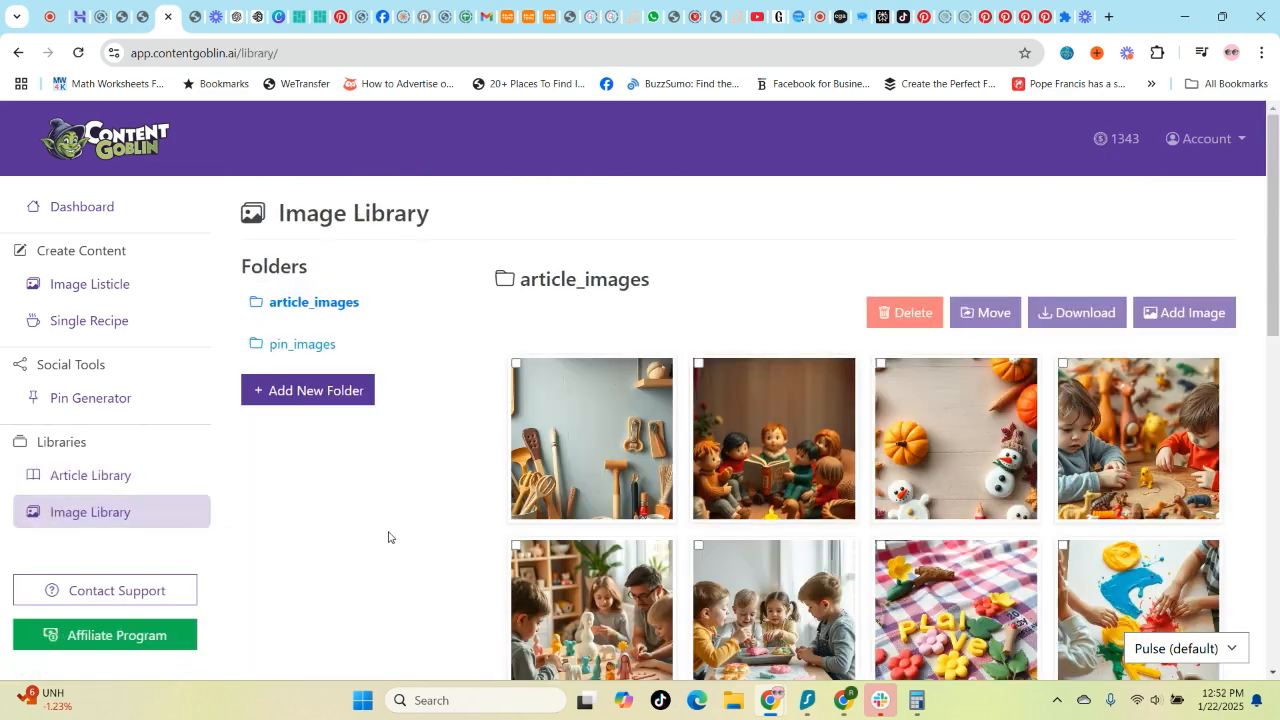
scroll(886, 435, down, 1)
scroll(337, 390, up, 1)
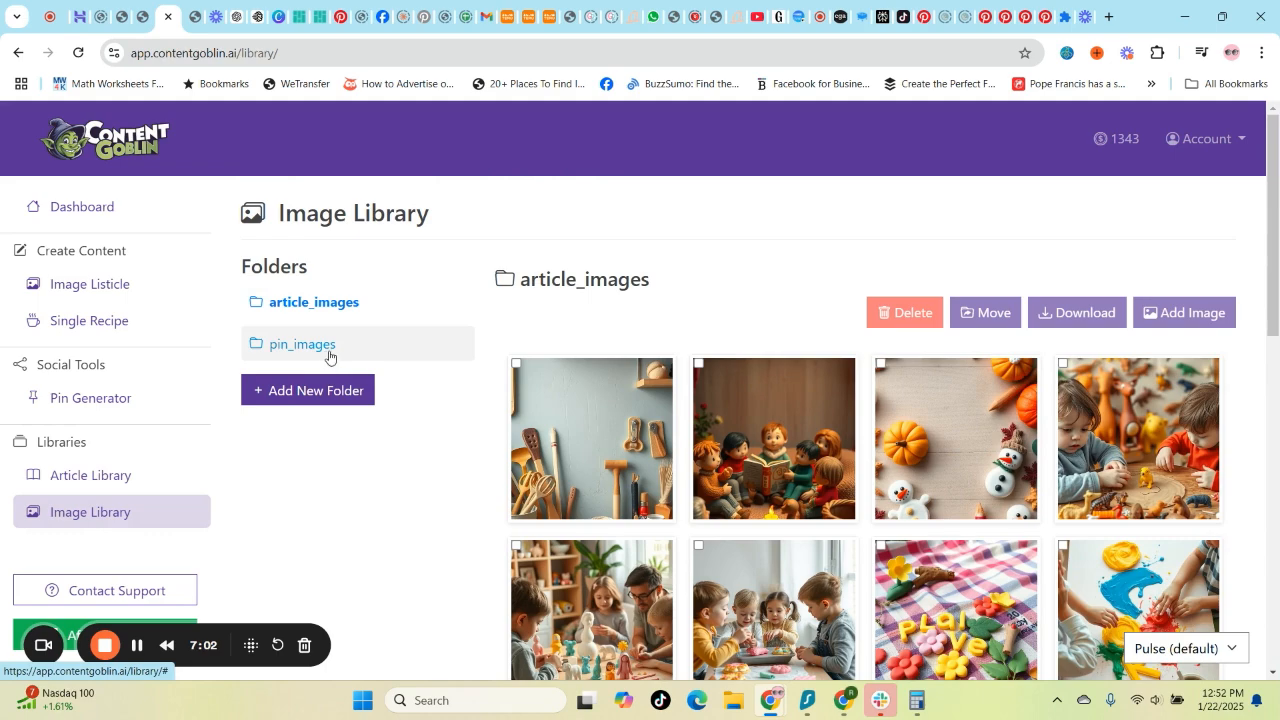
scroll(390, 350, down, 7)
scroll(438, 338, up, 7)
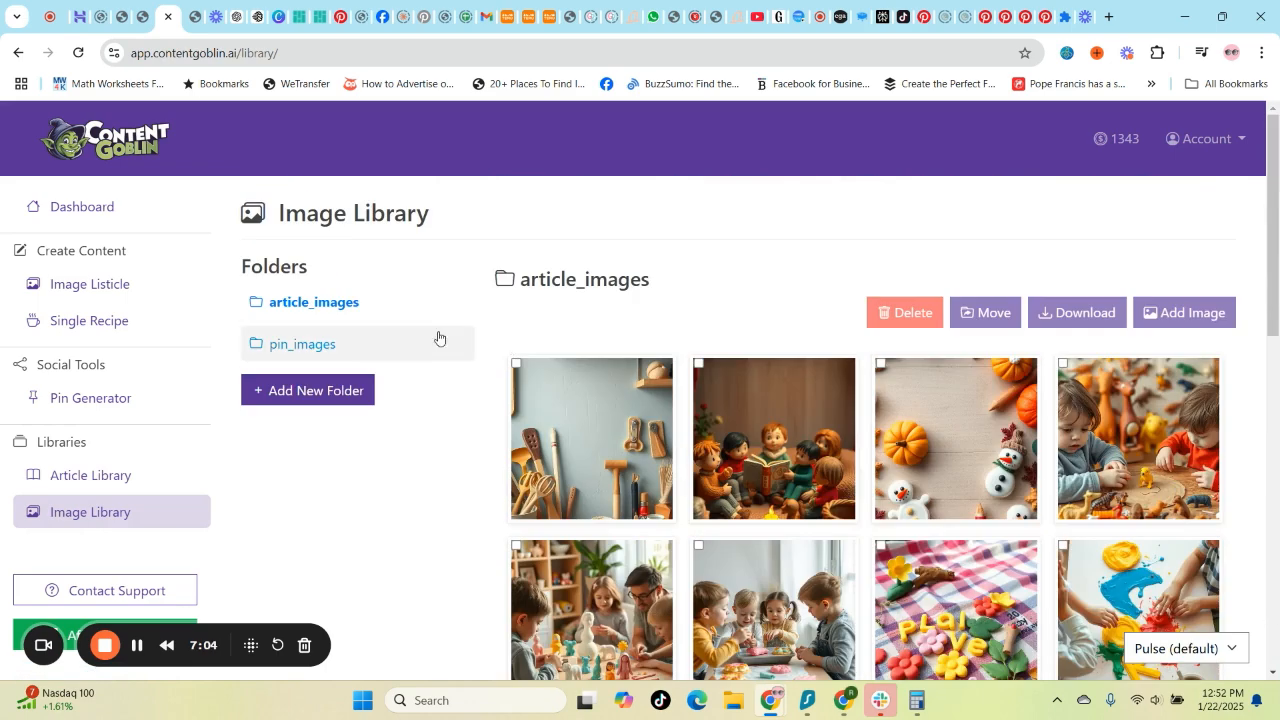
Step: Open the pin_images folder and look through the saved pins on both pages
click(318, 347)
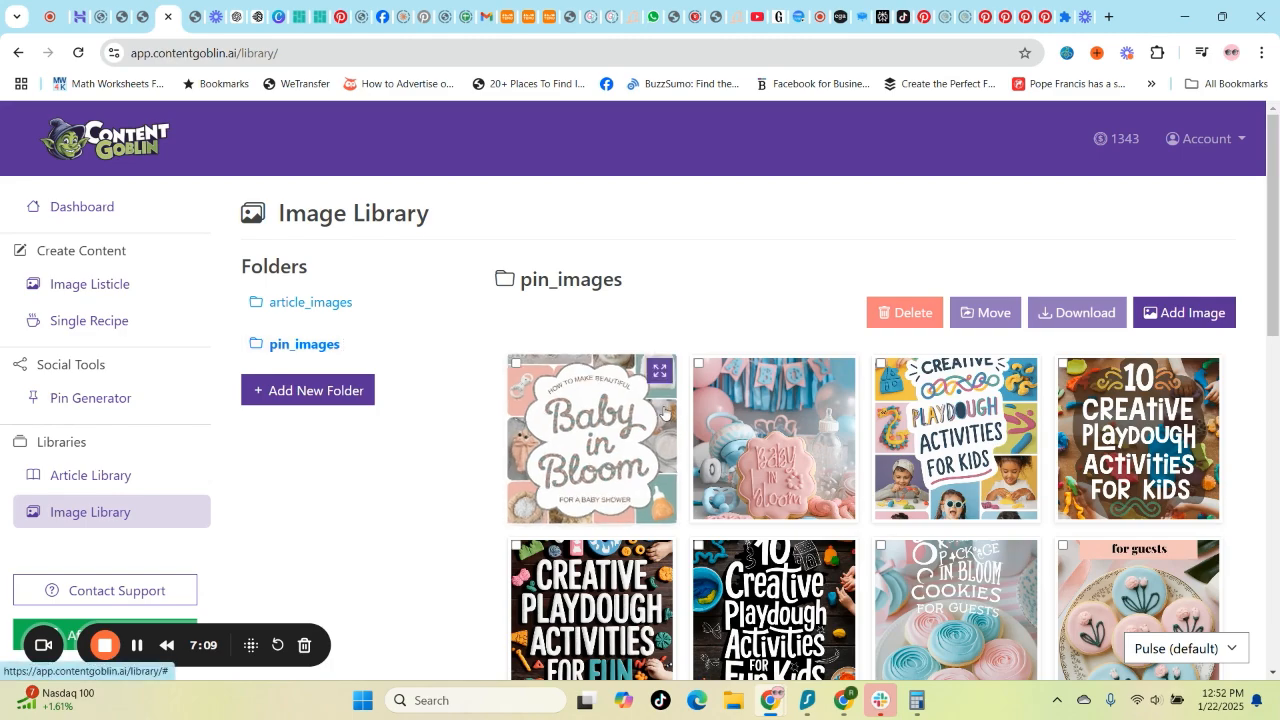
scroll(940, 450, down, 4)
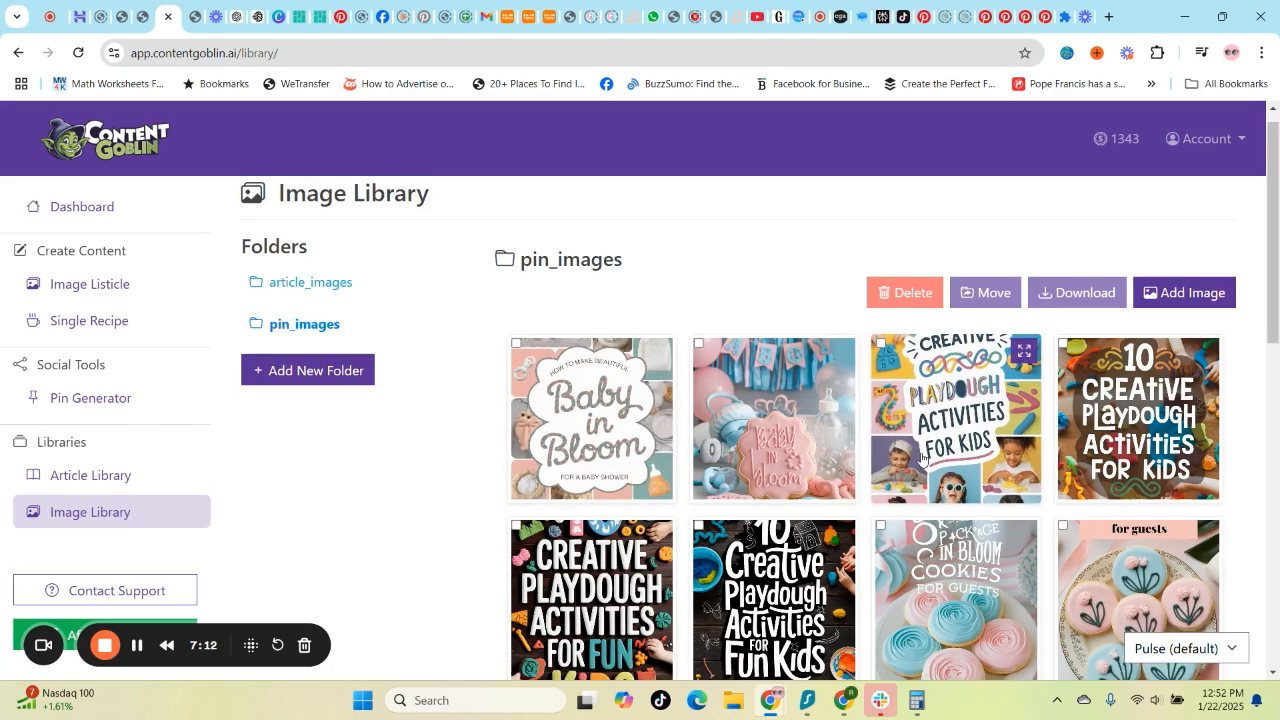
scroll(940, 462, down, 2)
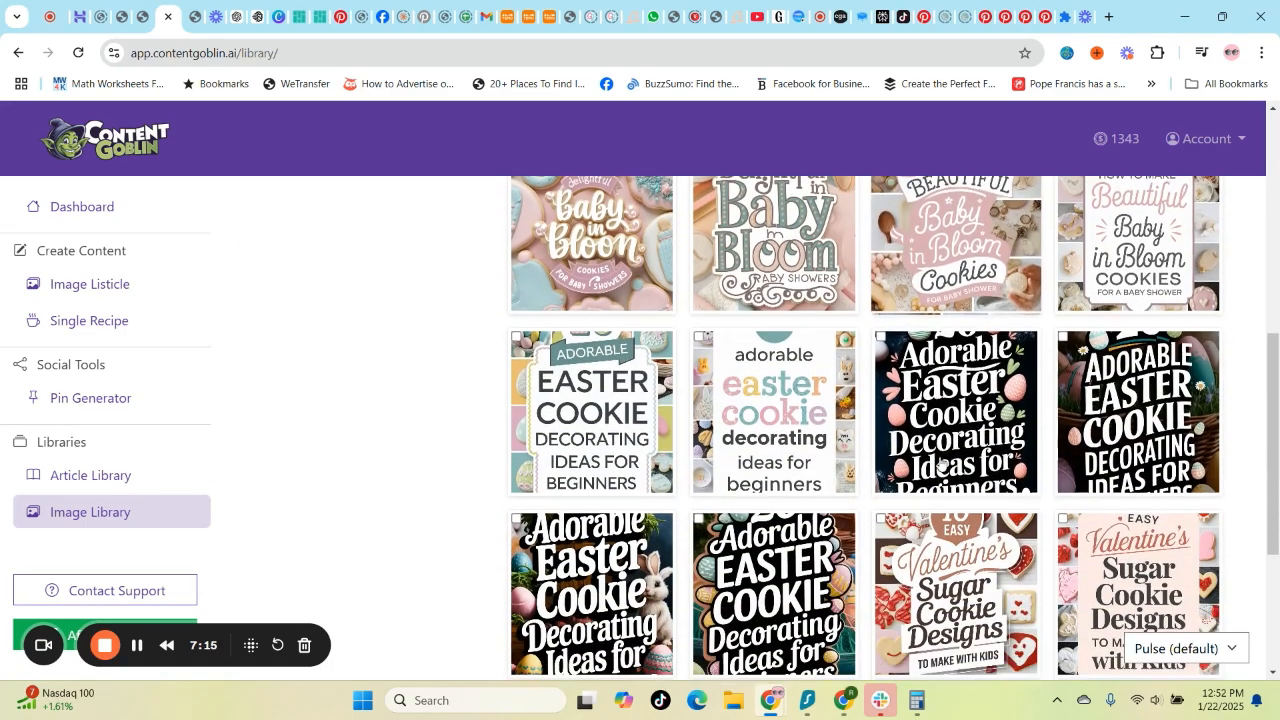
scroll(940, 462, up, 1)
scroll(940, 462, down, 3)
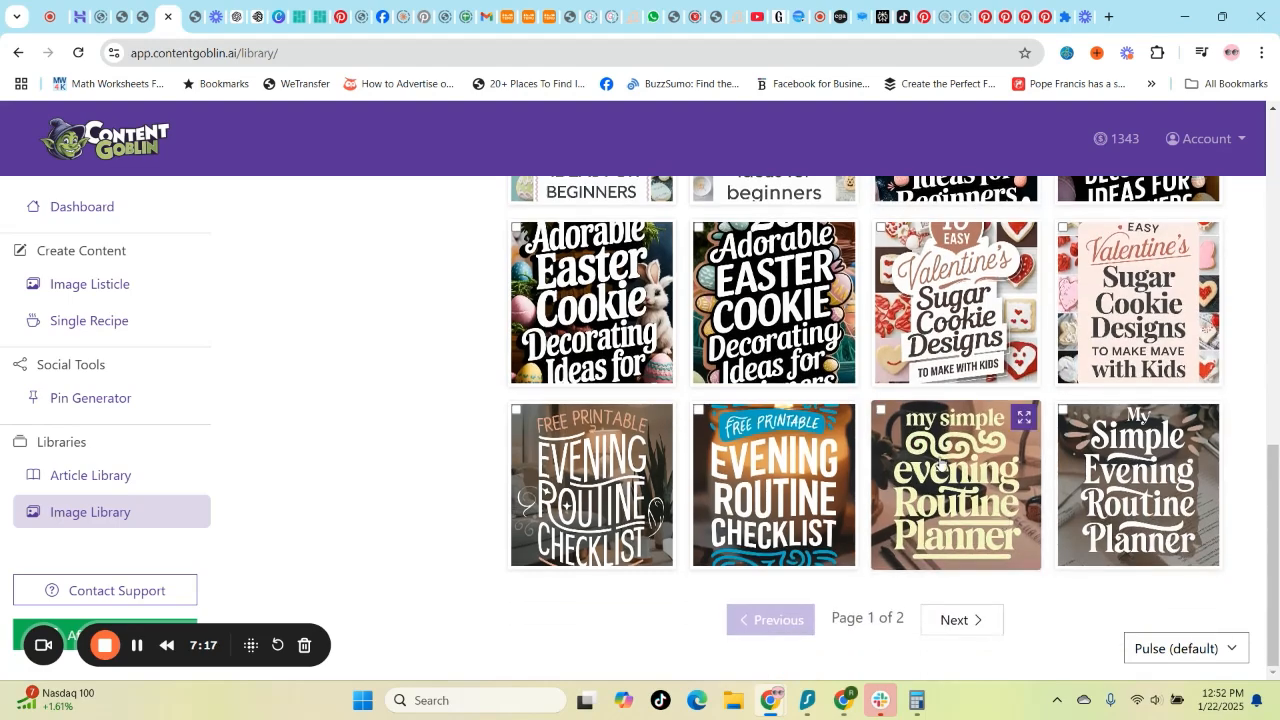
click(969, 620)
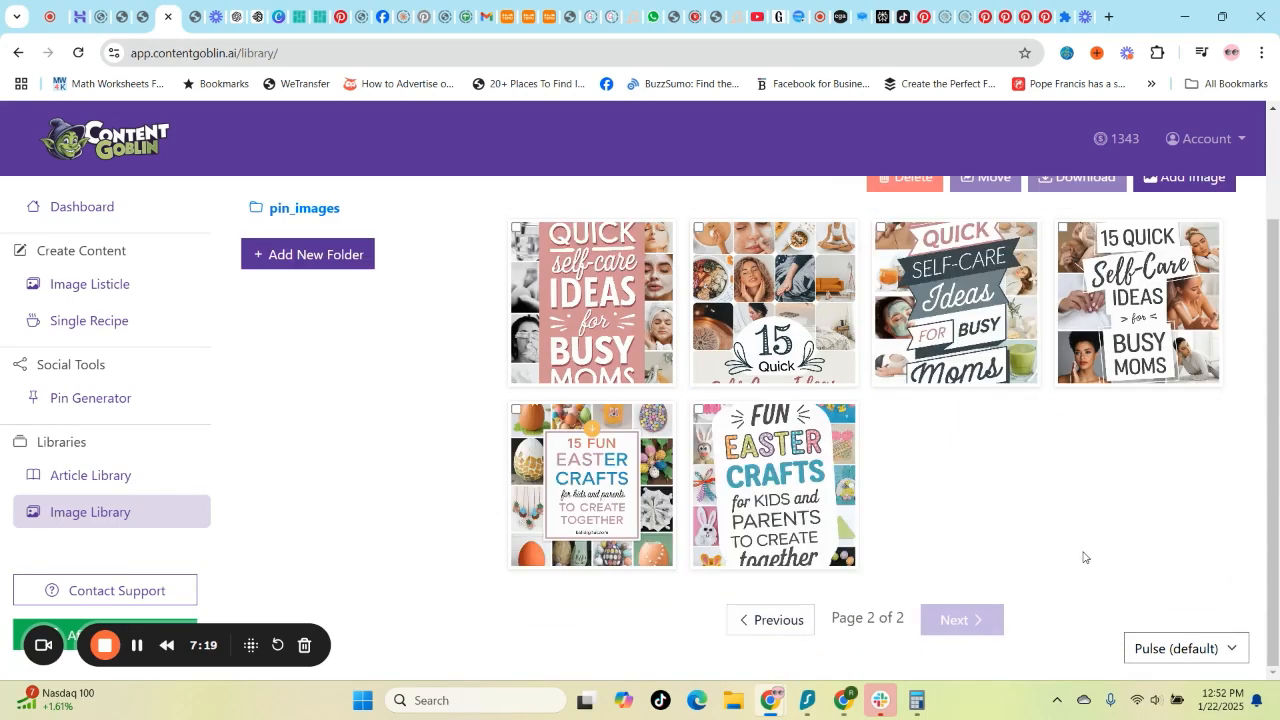
scroll(1083, 557, up, 3)
scroll(1083, 557, down, 3)
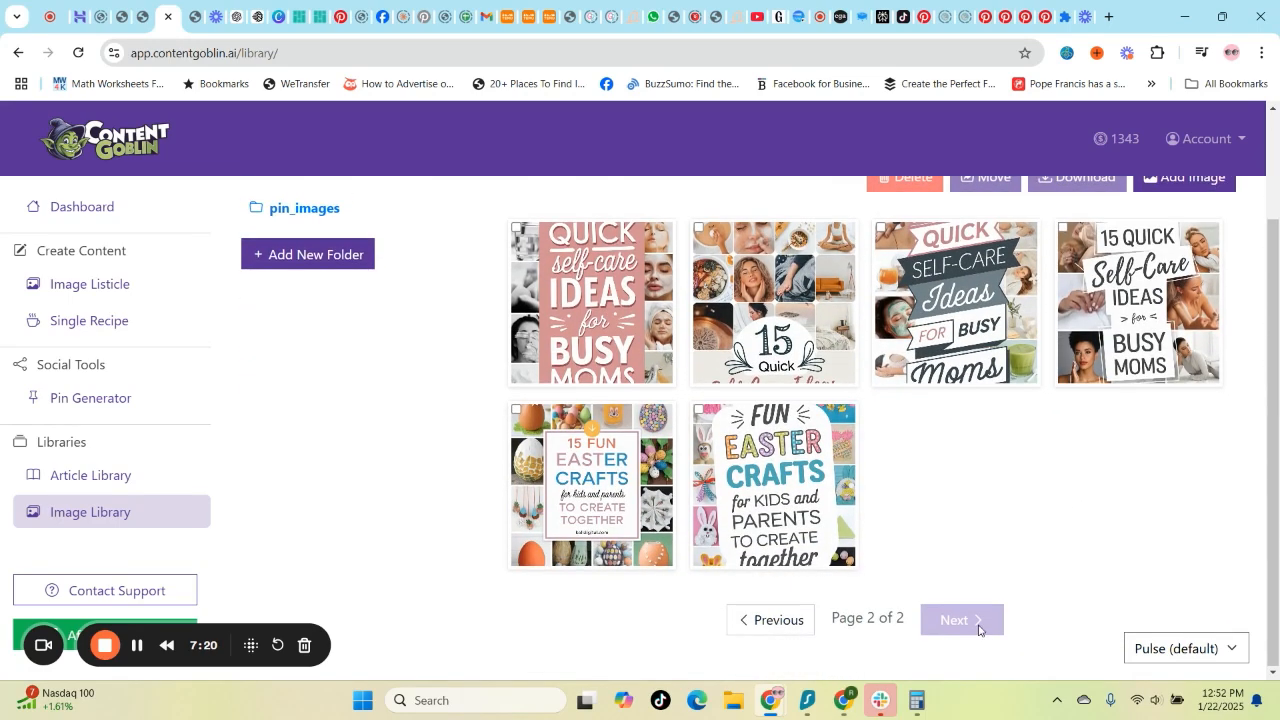
Step: Return to the first page of the pin_images folder and look through the playdough, baby shower, Easter and evening routine pins
click(771, 618)
scroll(741, 560, up, 2)
scroll(950, 288, down, 2)
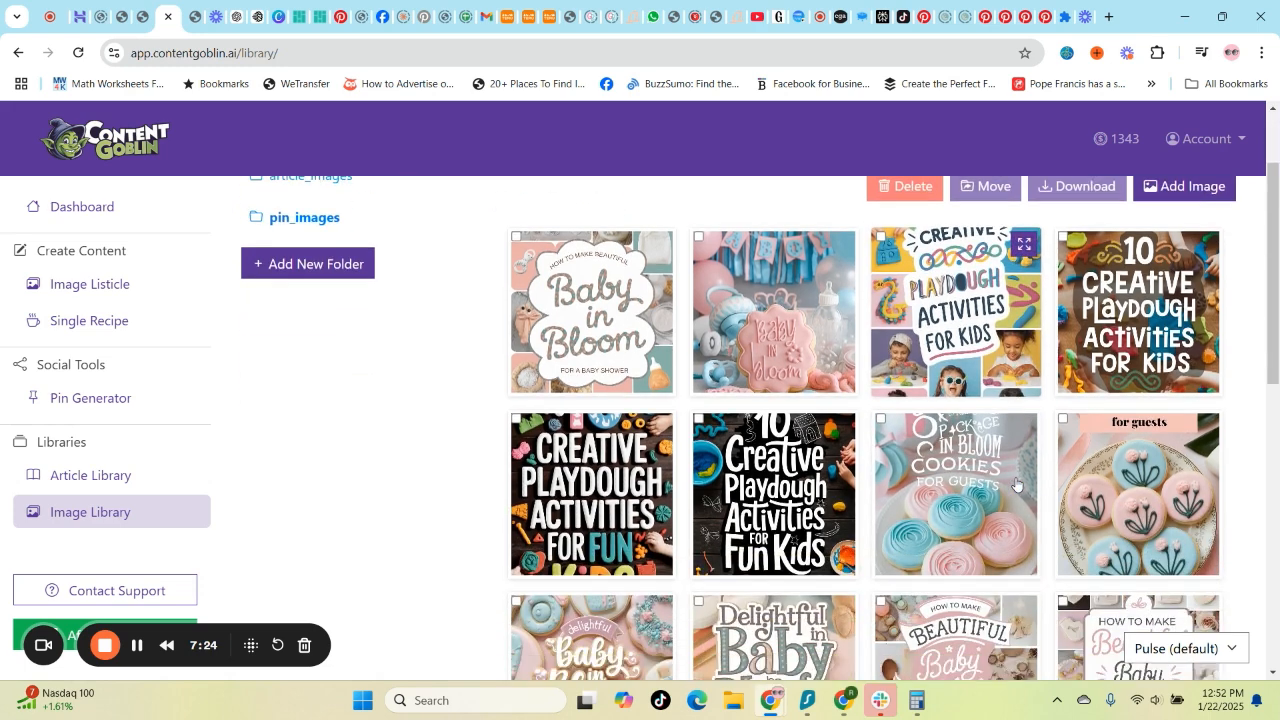
click(948, 285)
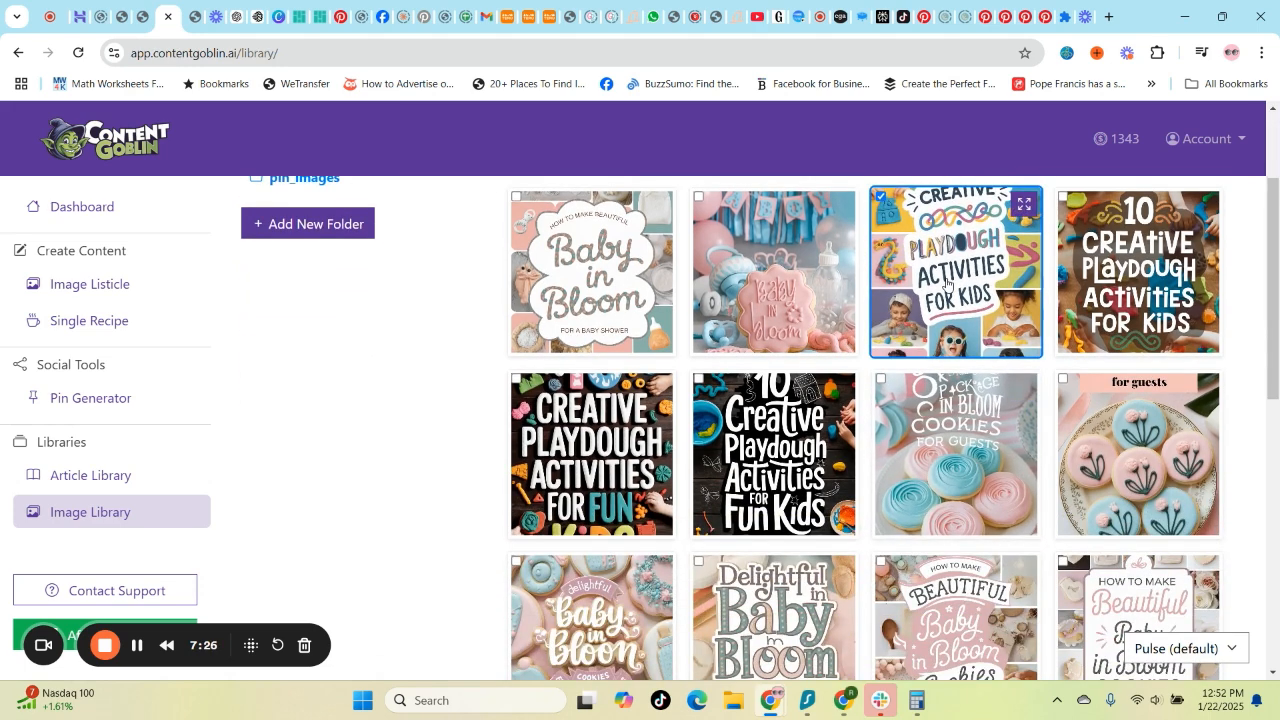
click(976, 320)
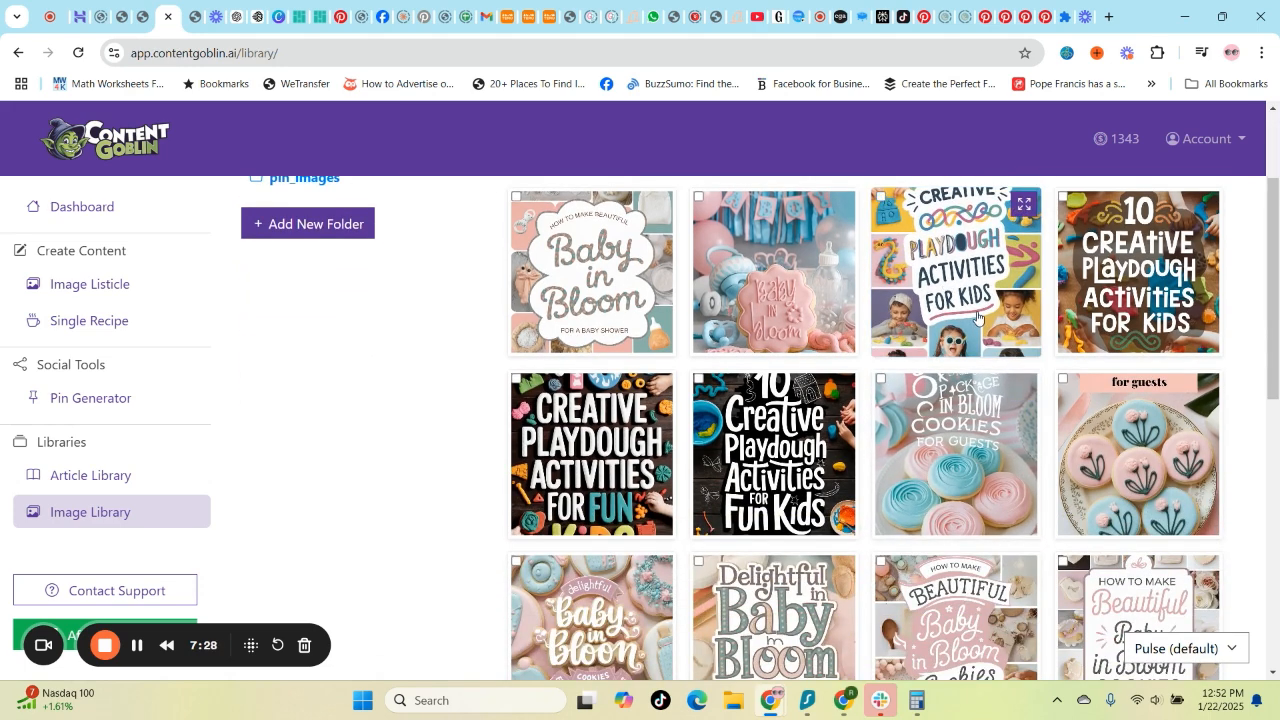
scroll(1052, 378, down, 3)
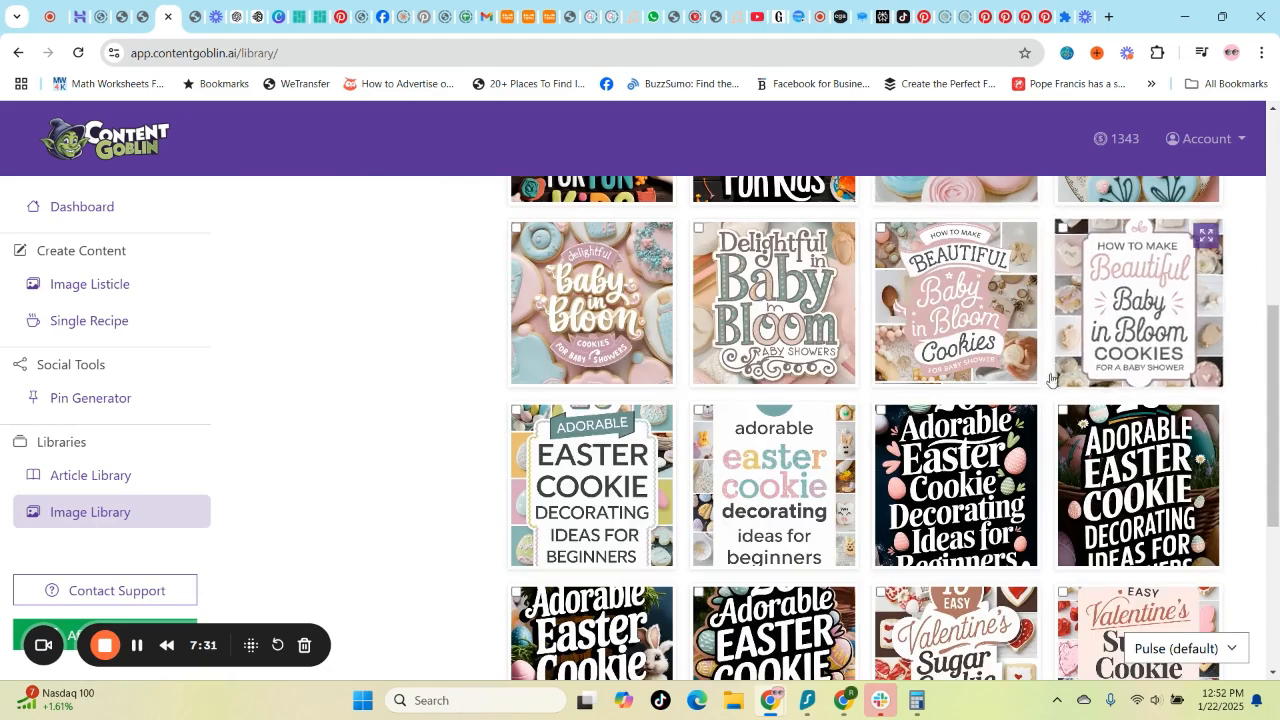
scroll(1052, 378, down, 4)
click(802, 537)
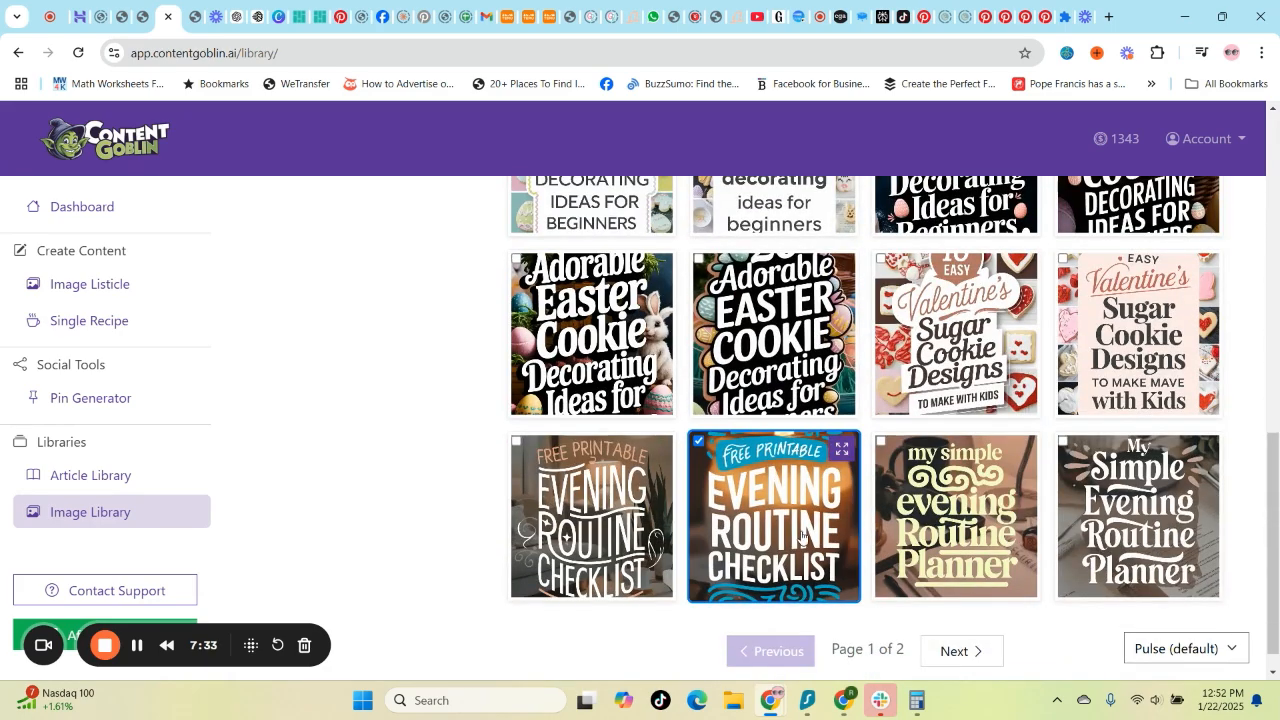
scroll(1150, 422, up, 6)
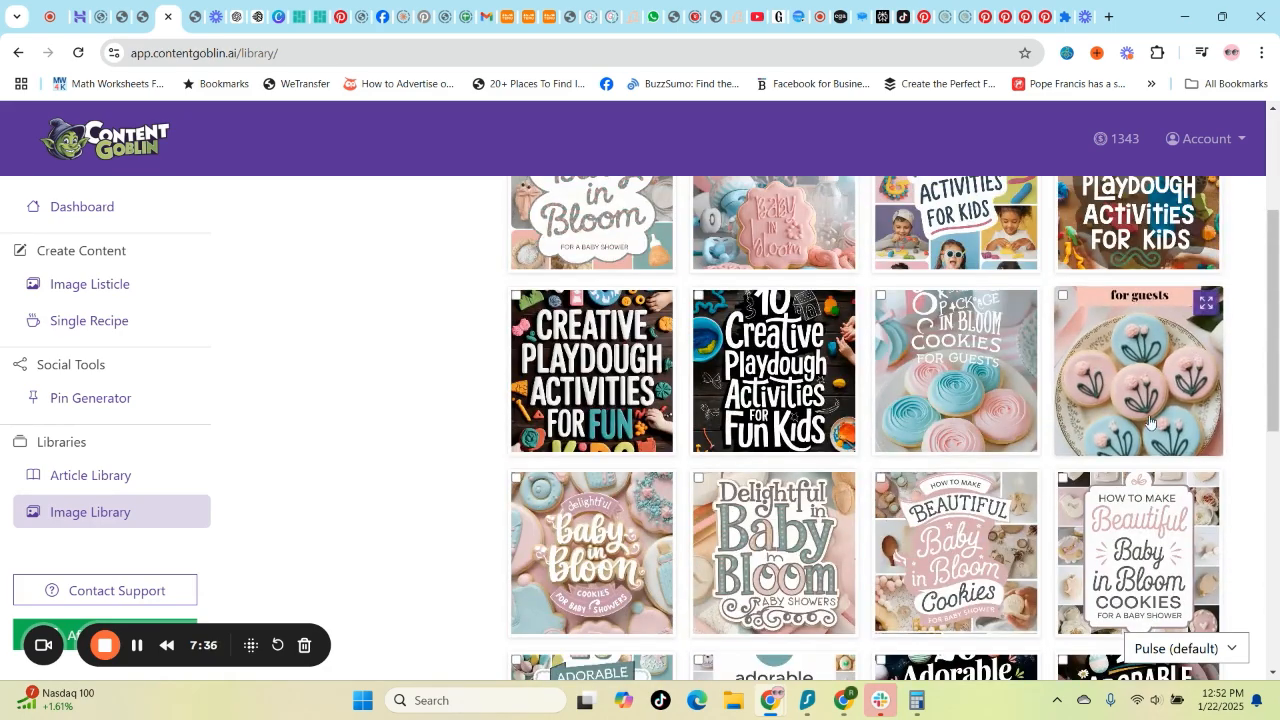
scroll(1150, 422, up, 3)
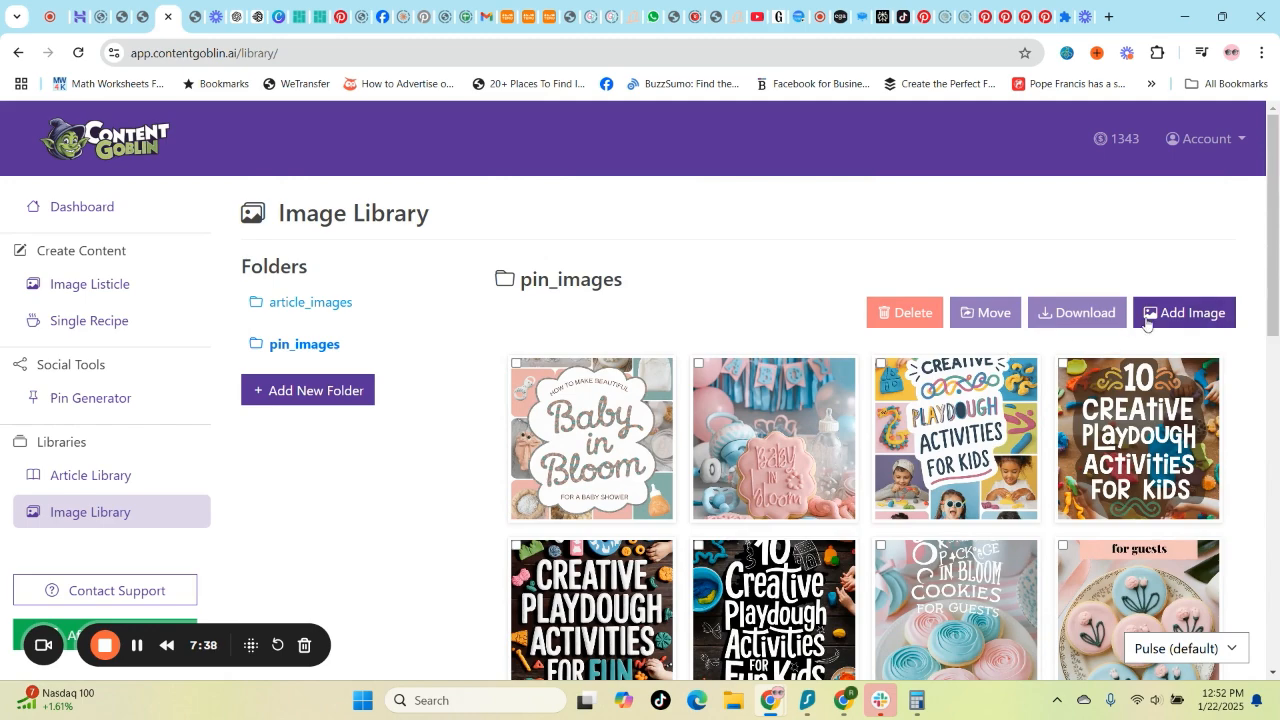
scroll(1208, 322, down, 5)
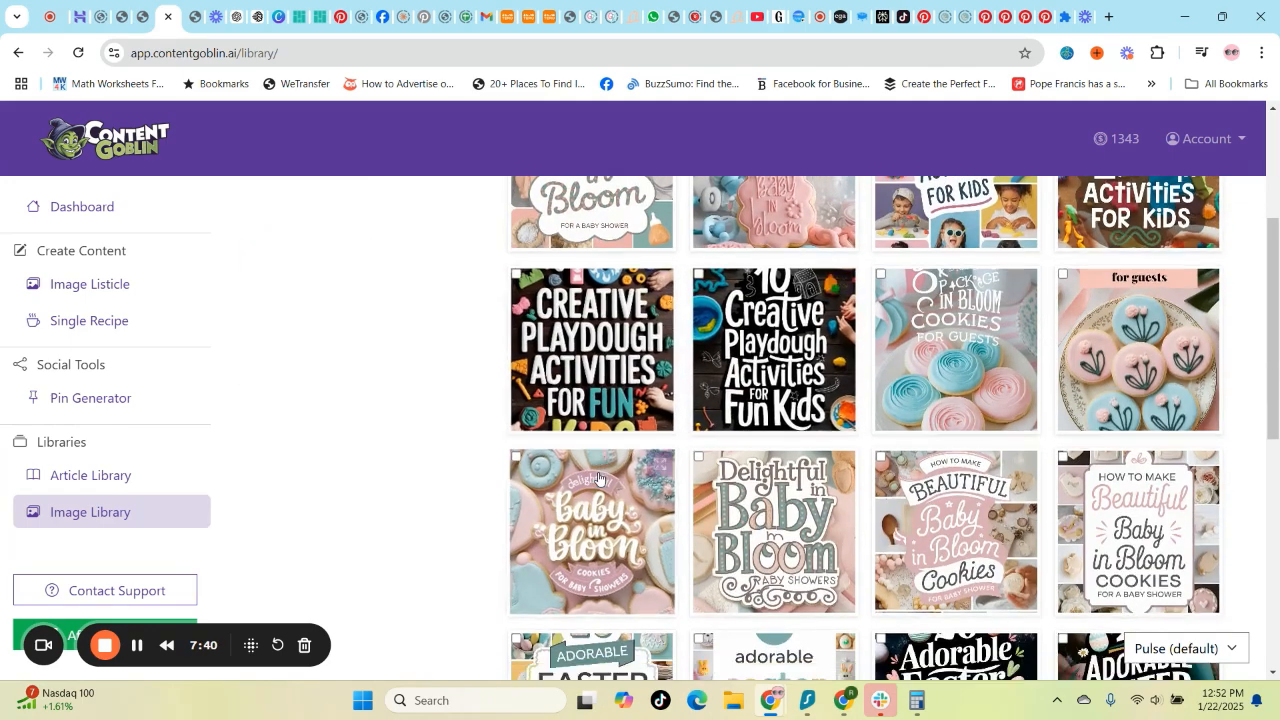
scroll(934, 484, down, 2)
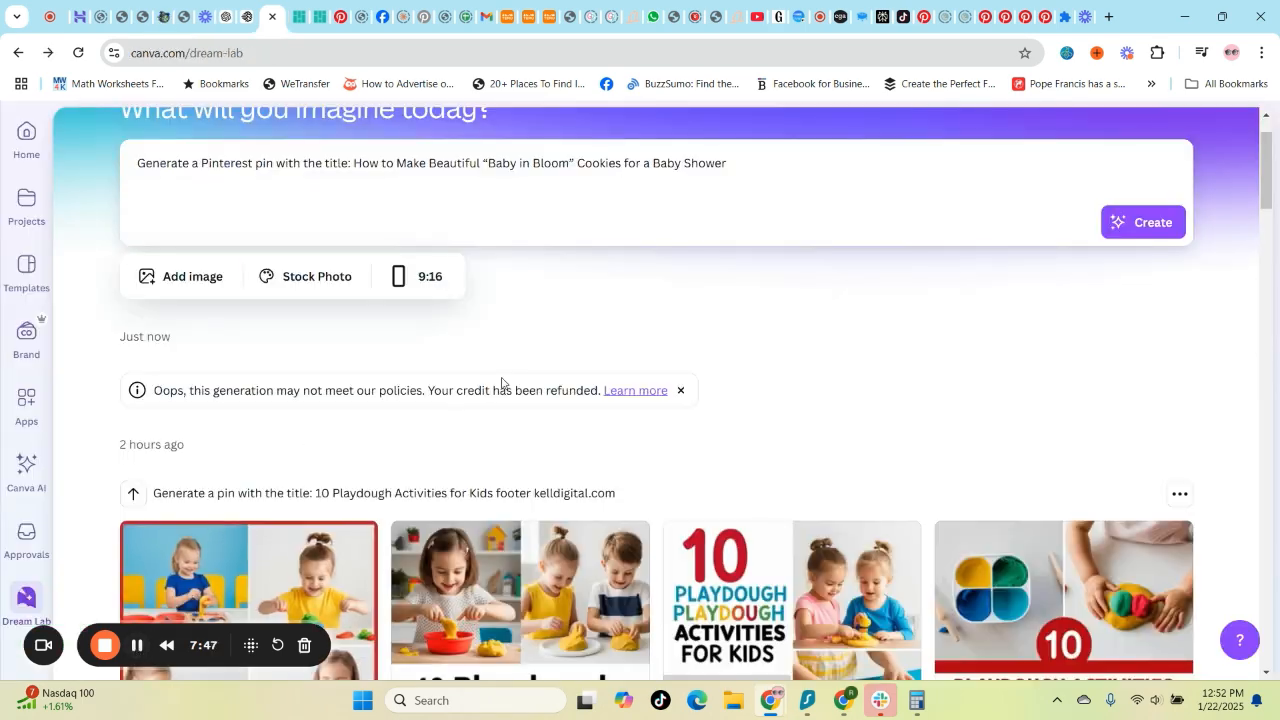
Step: Examine the four Canva Dream Lab pins generated for "10 Playdough Activities for Kids" with the kelldigital.com footer
scroll(502, 383, down, 4)
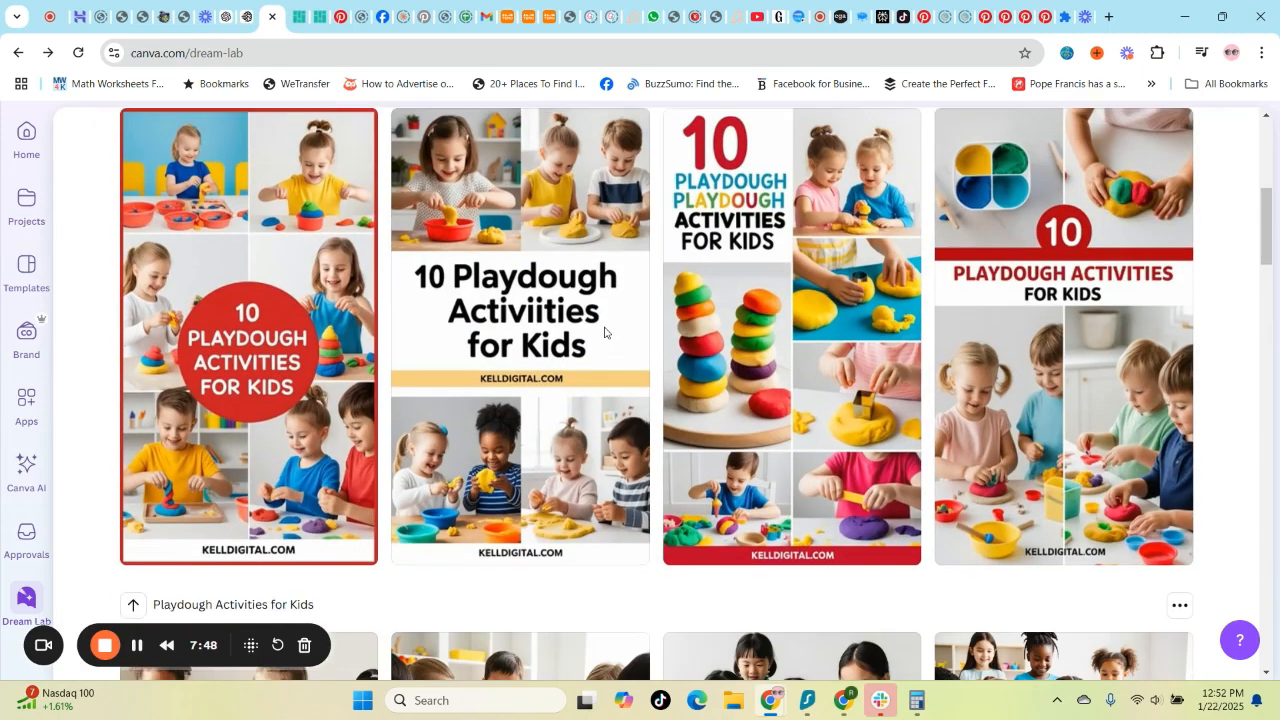
scroll(634, 366, up, 2)
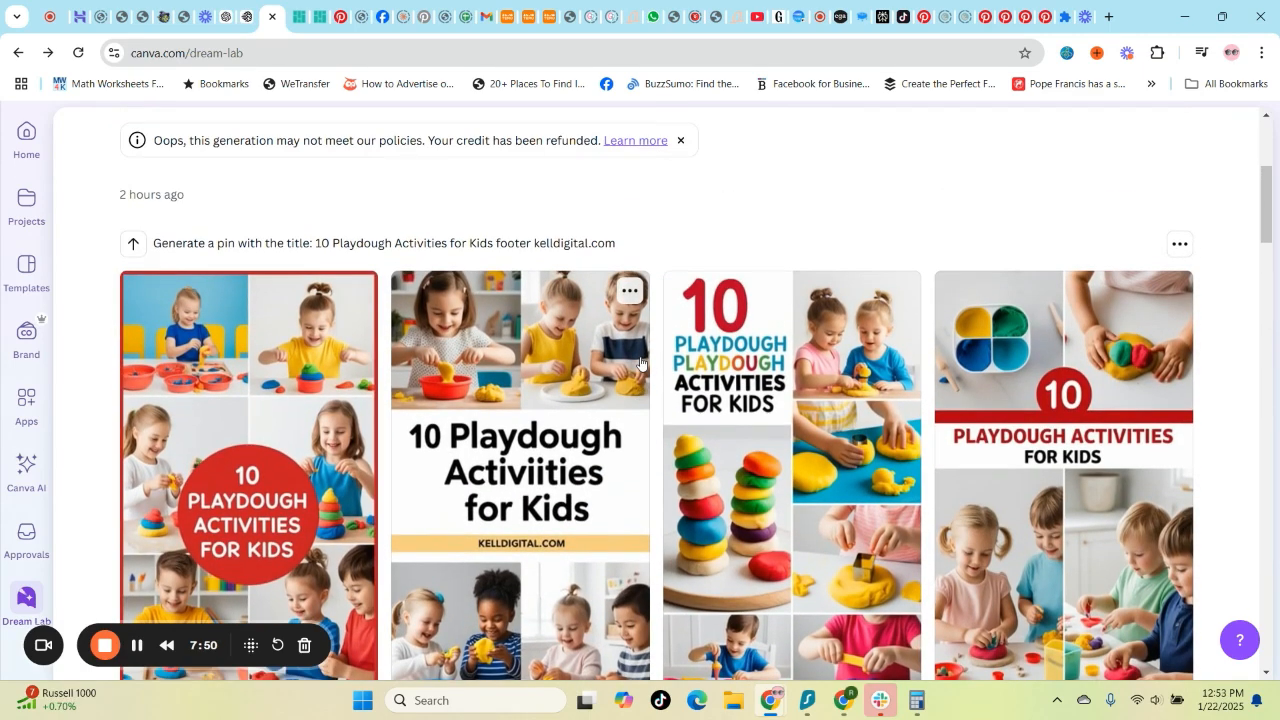
scroll(634, 366, down, 2)
scroll(370, 352, up, 2)
scroll(515, 386, down, 1)
scroll(515, 386, up, 1)
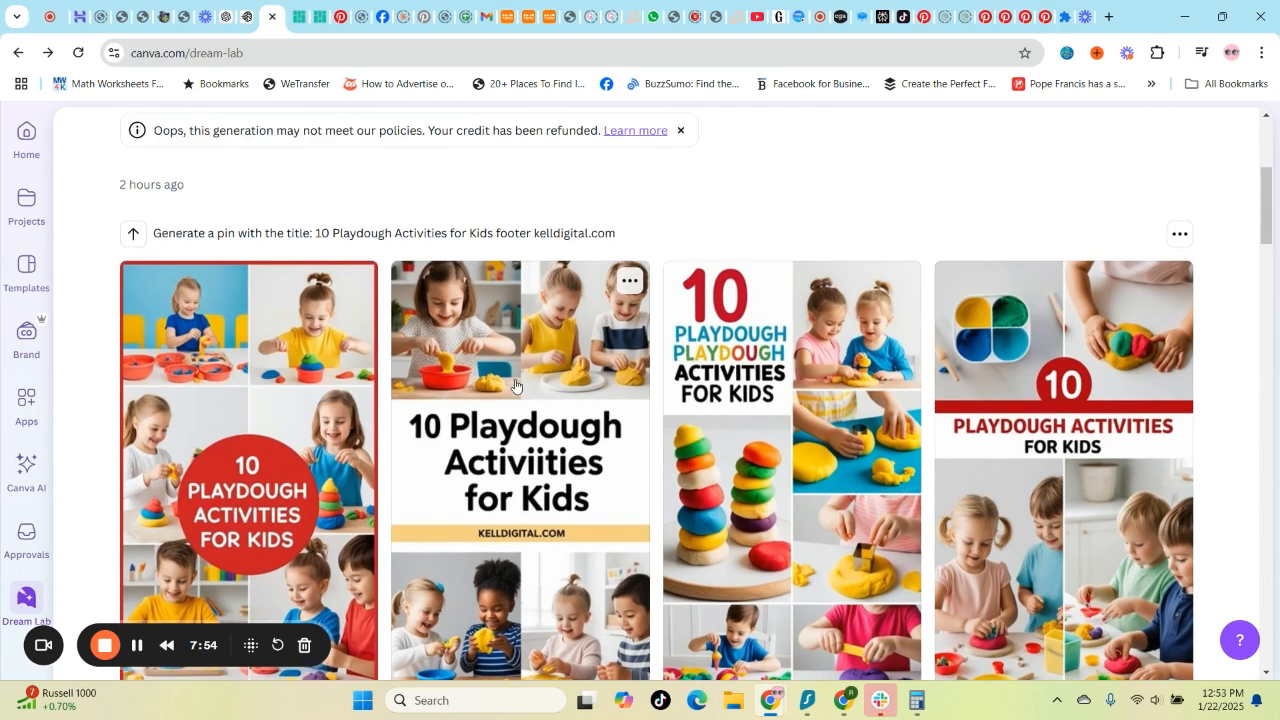
click(282, 337)
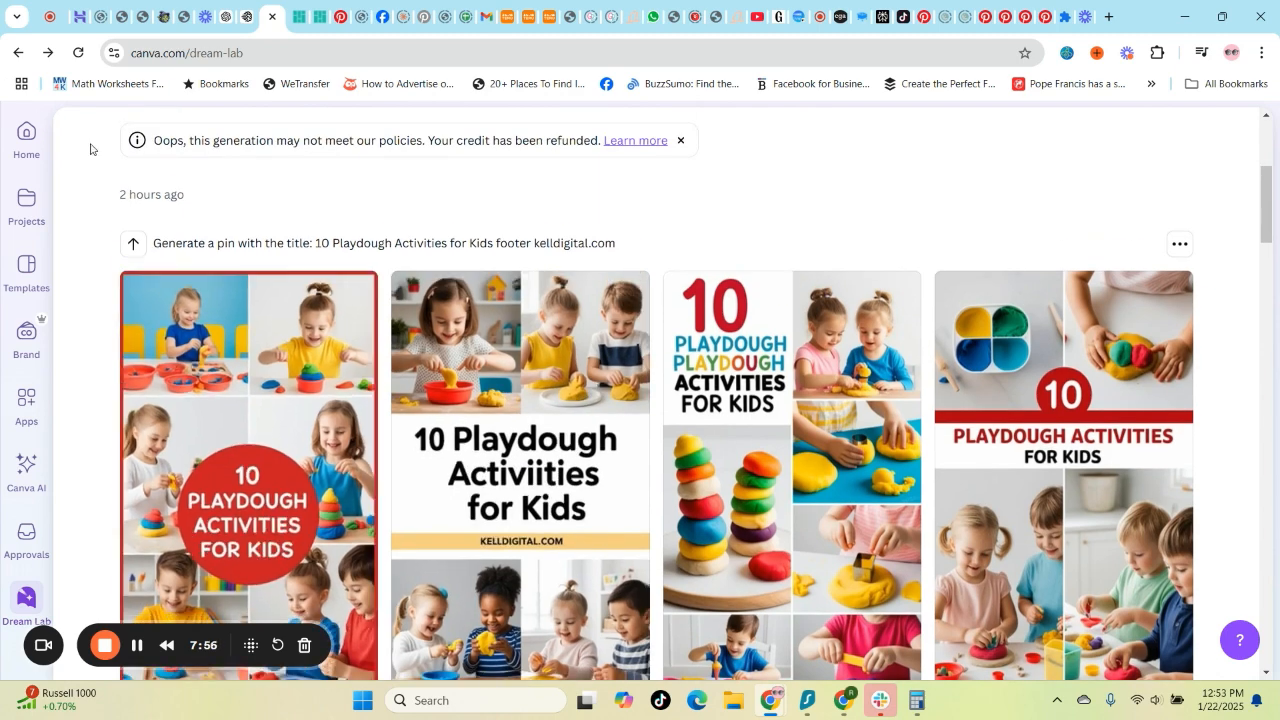
Step: Switch to Ideogram and look through the playdough pins and the cookie and baking images among the past creations
click(249, 26)
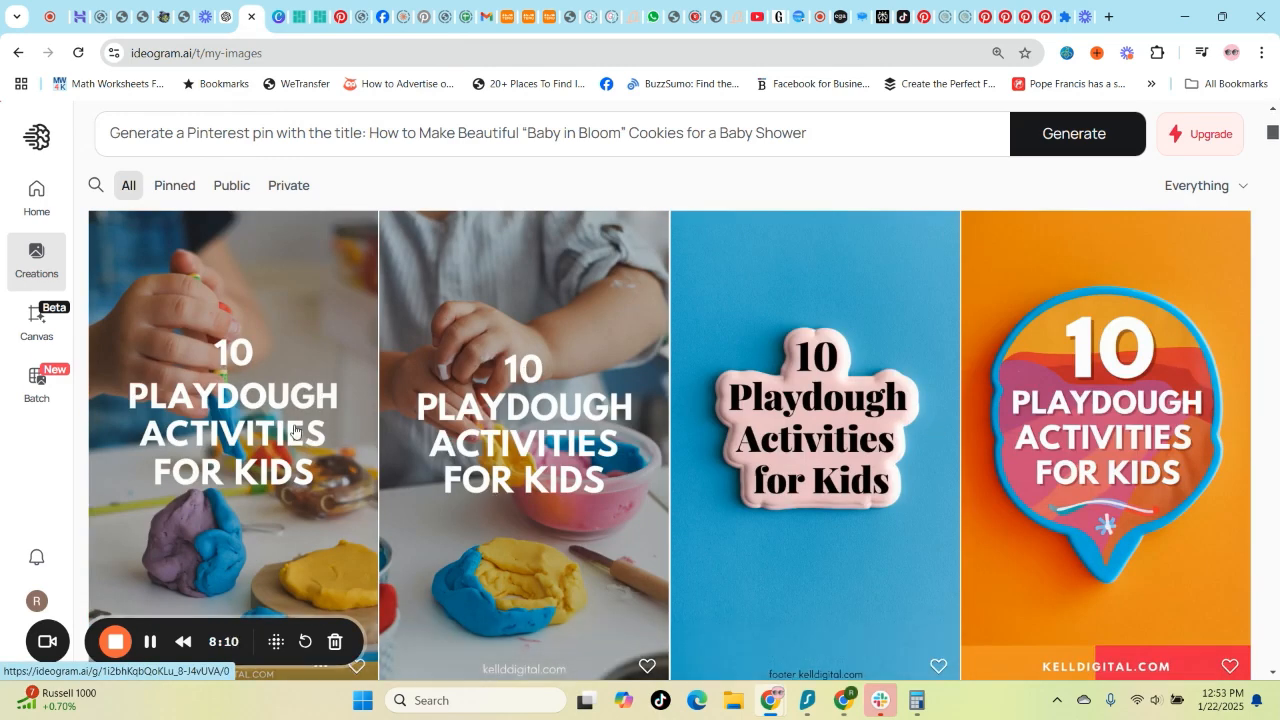
scroll(623, 407, down, 1)
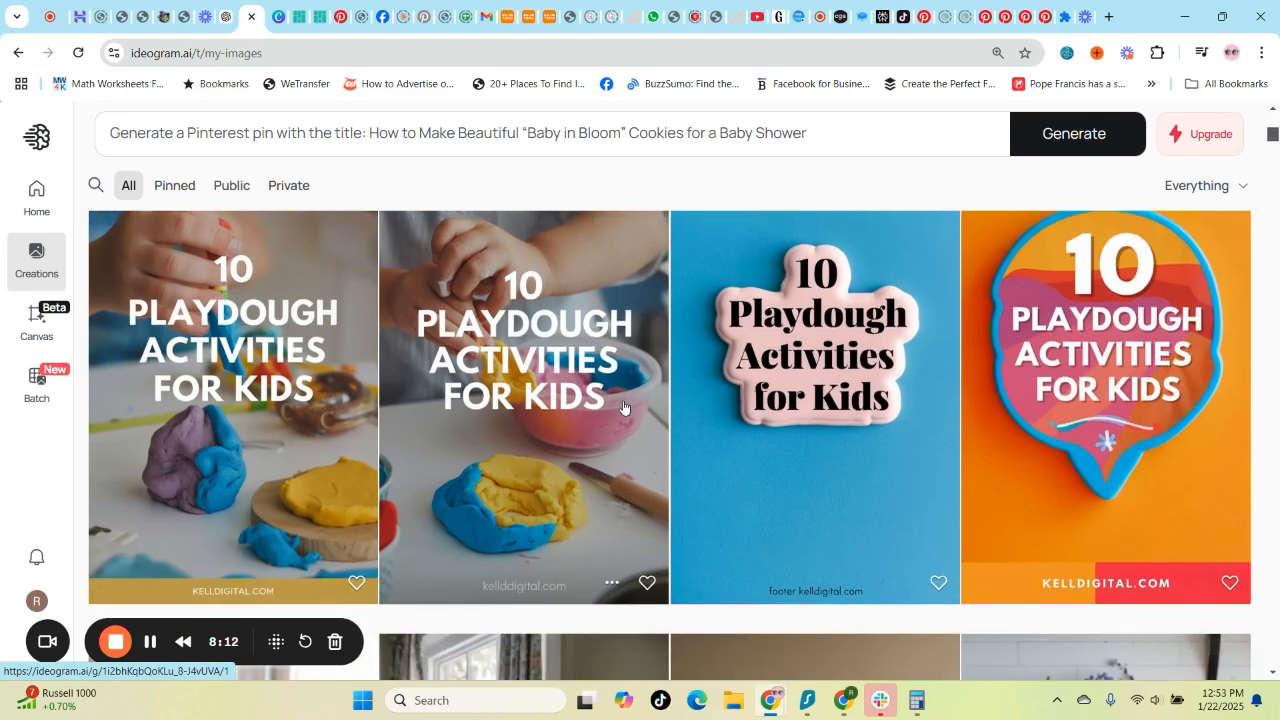
scroll(806, 413, up, 1)
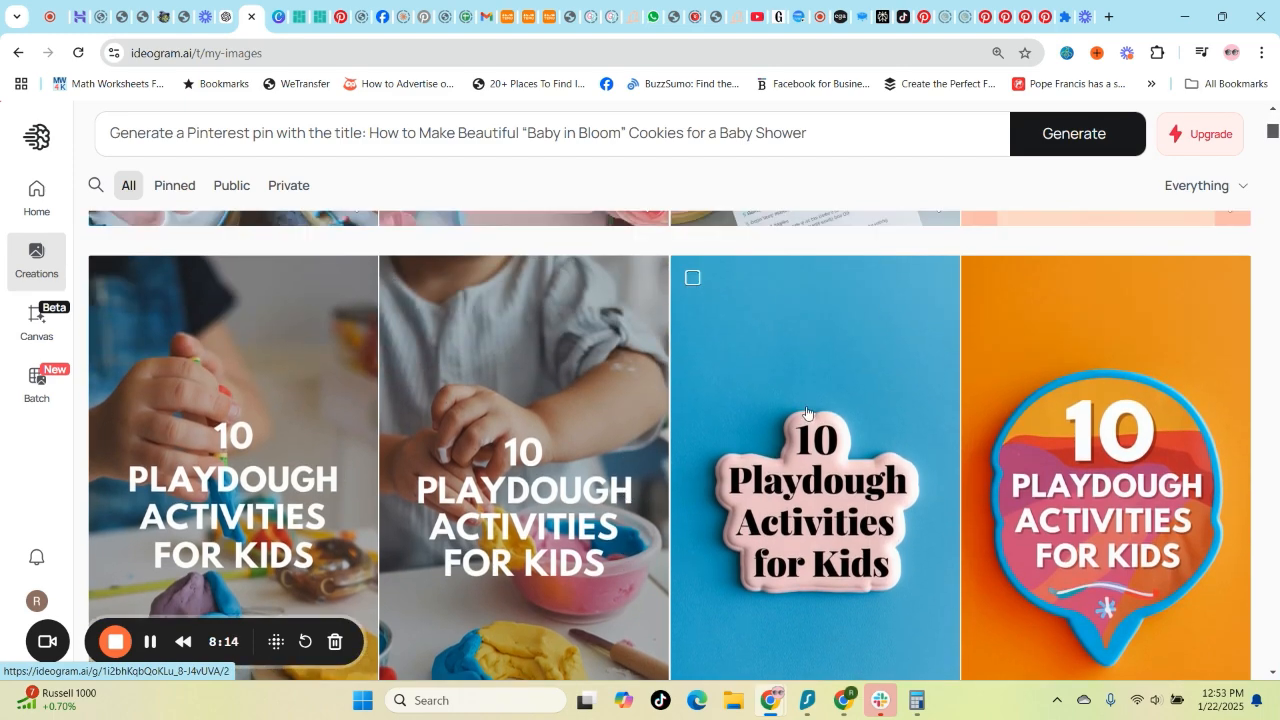
scroll(665, 370, down, 5)
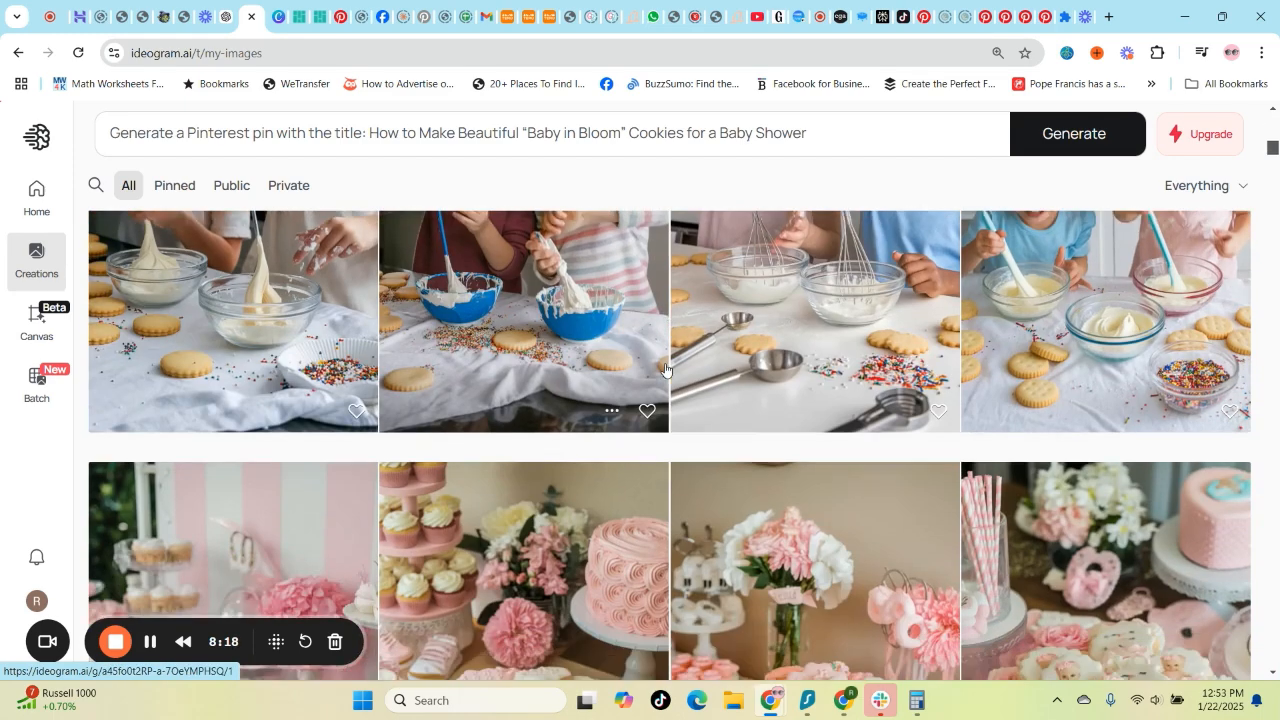
scroll(665, 370, down, 10)
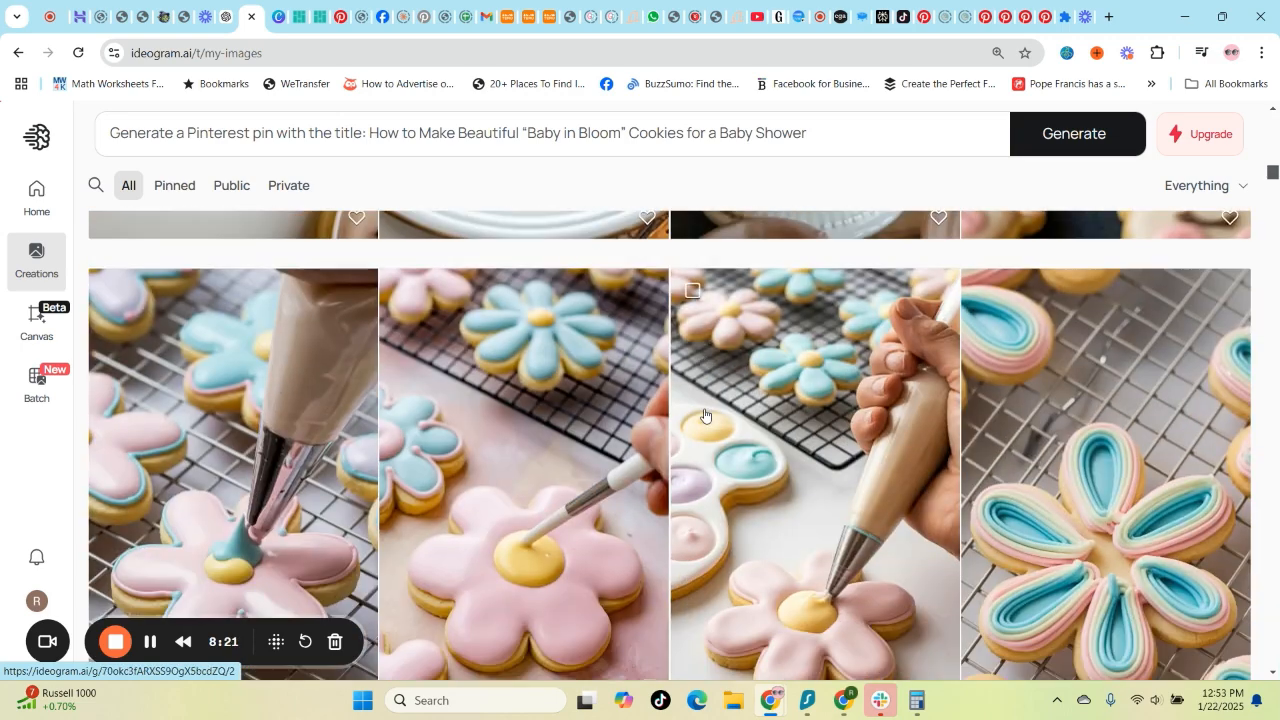
scroll(704, 415, down, 10)
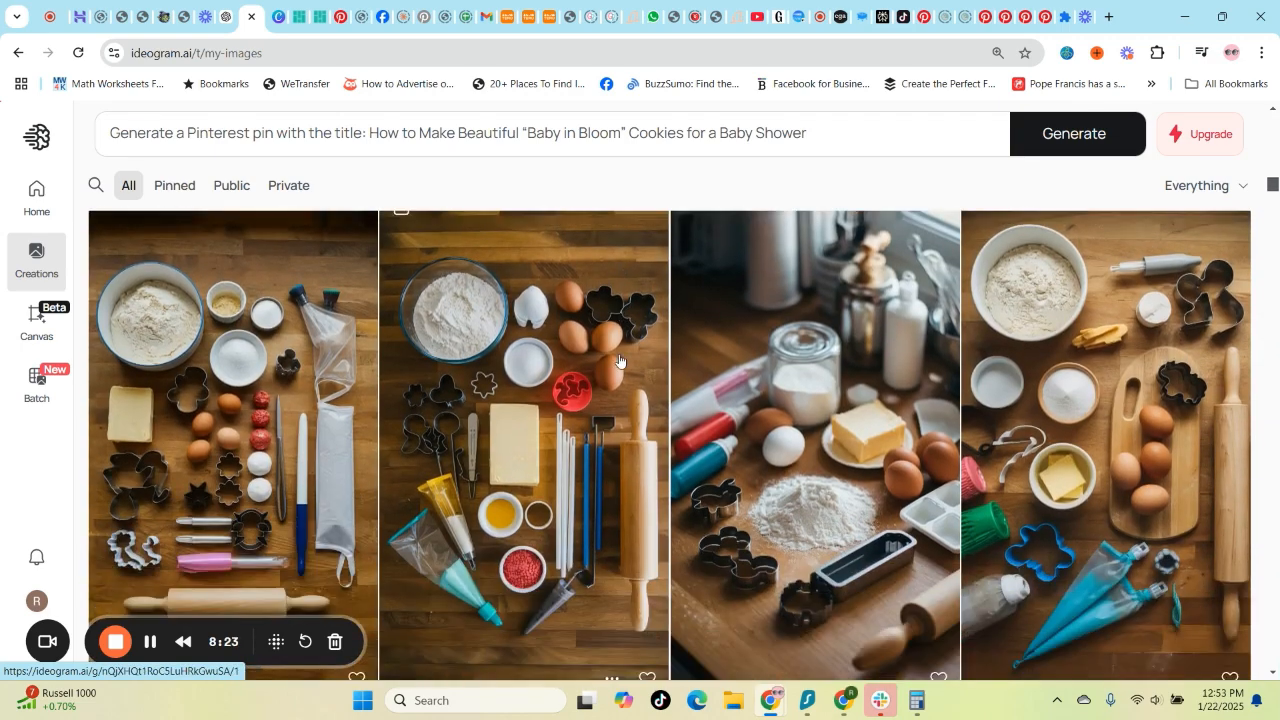
scroll(619, 362, up, 1)
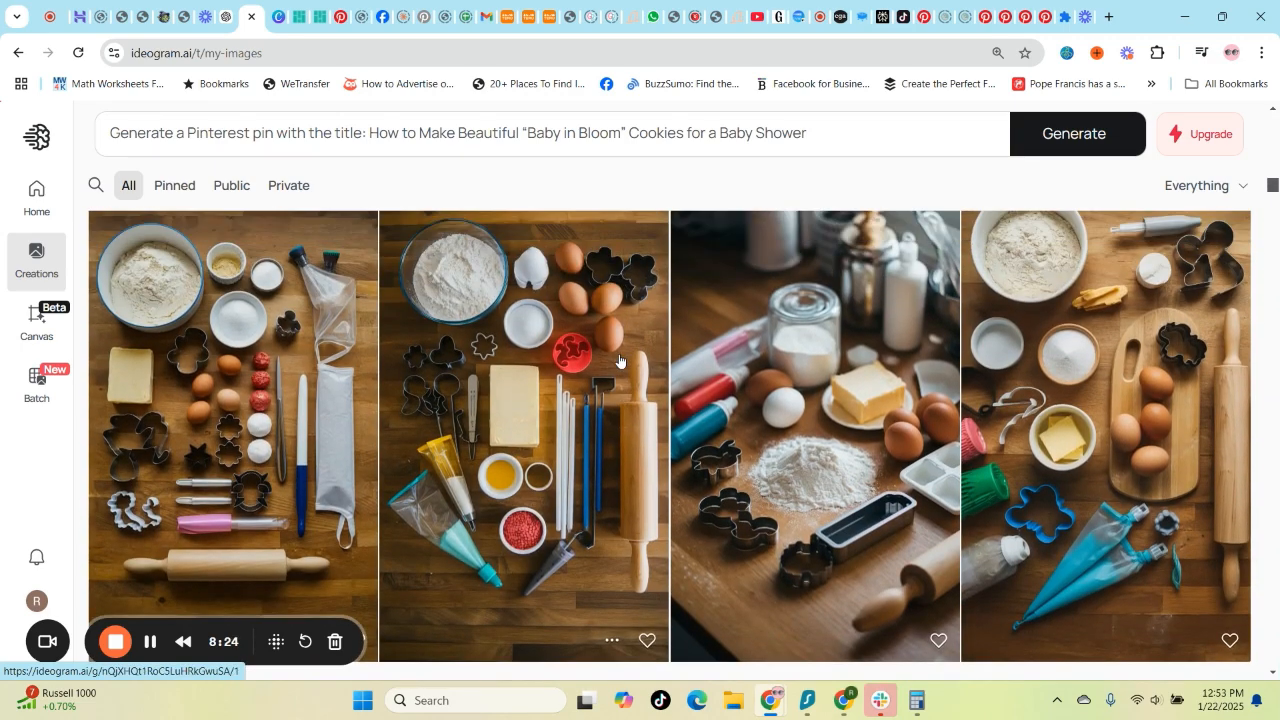
Step: Switch back to Canva Dream Lab, reload the page and examine the "5 Easy Ways To Package Baby In Bloom Cookies For Guests" images
click(278, 16)
scroll(640, 485, down, 5)
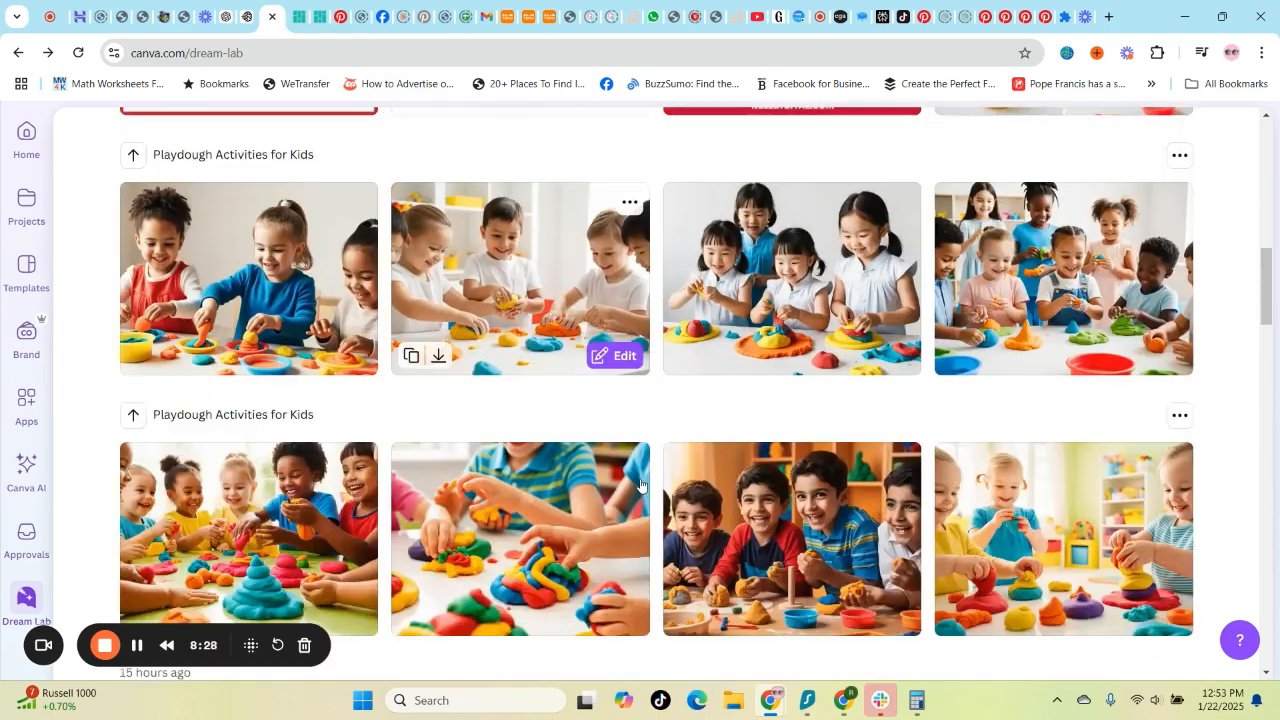
scroll(640, 485, down, 10)
click(362, 530)
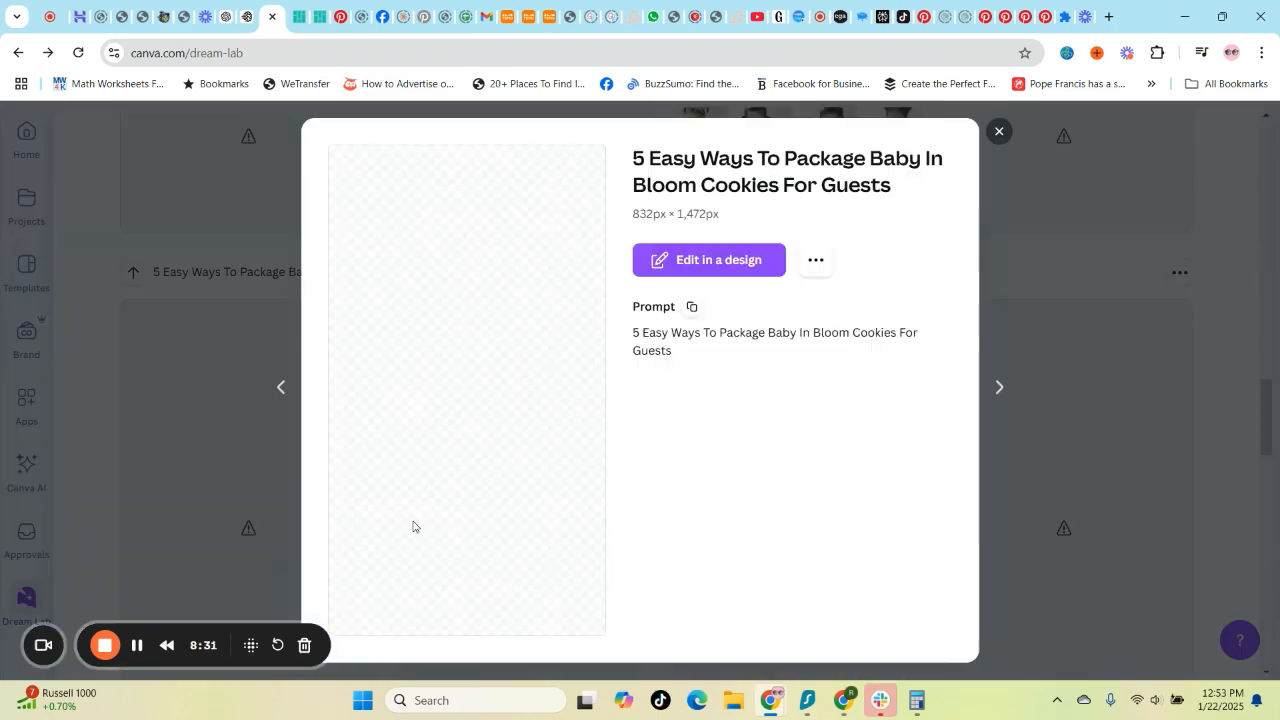
click(997, 133)
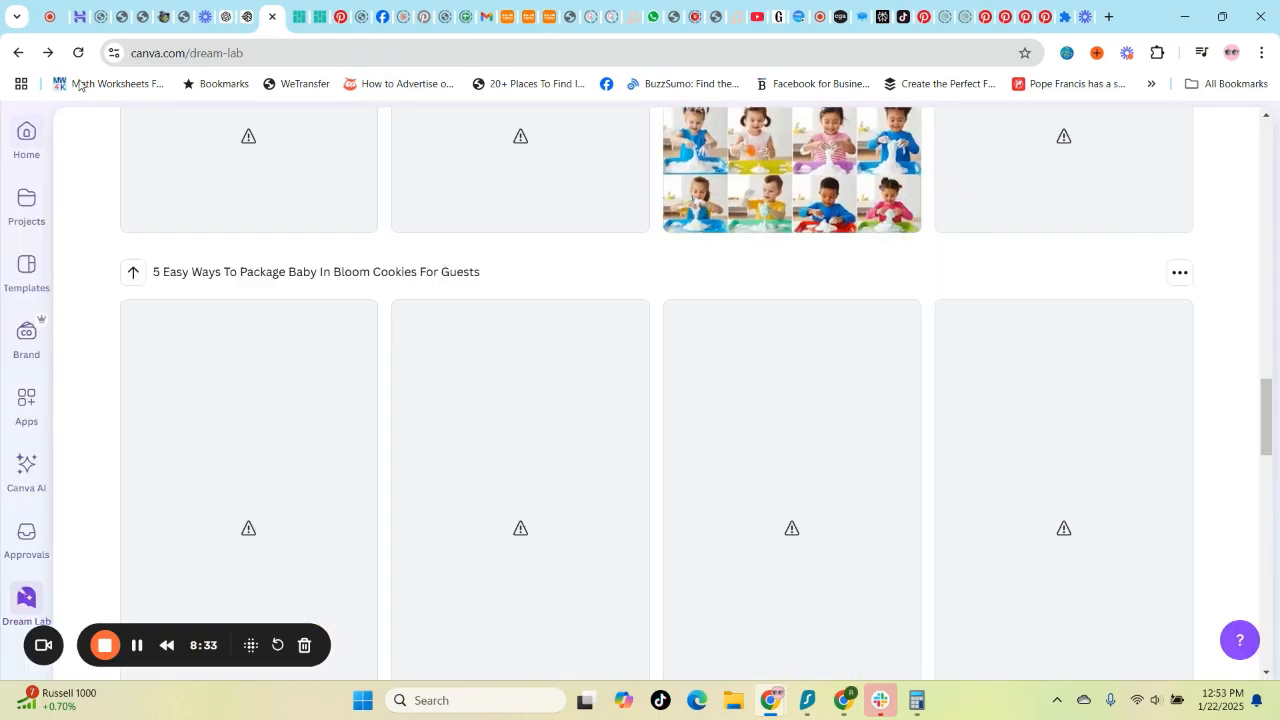
click(137, 645)
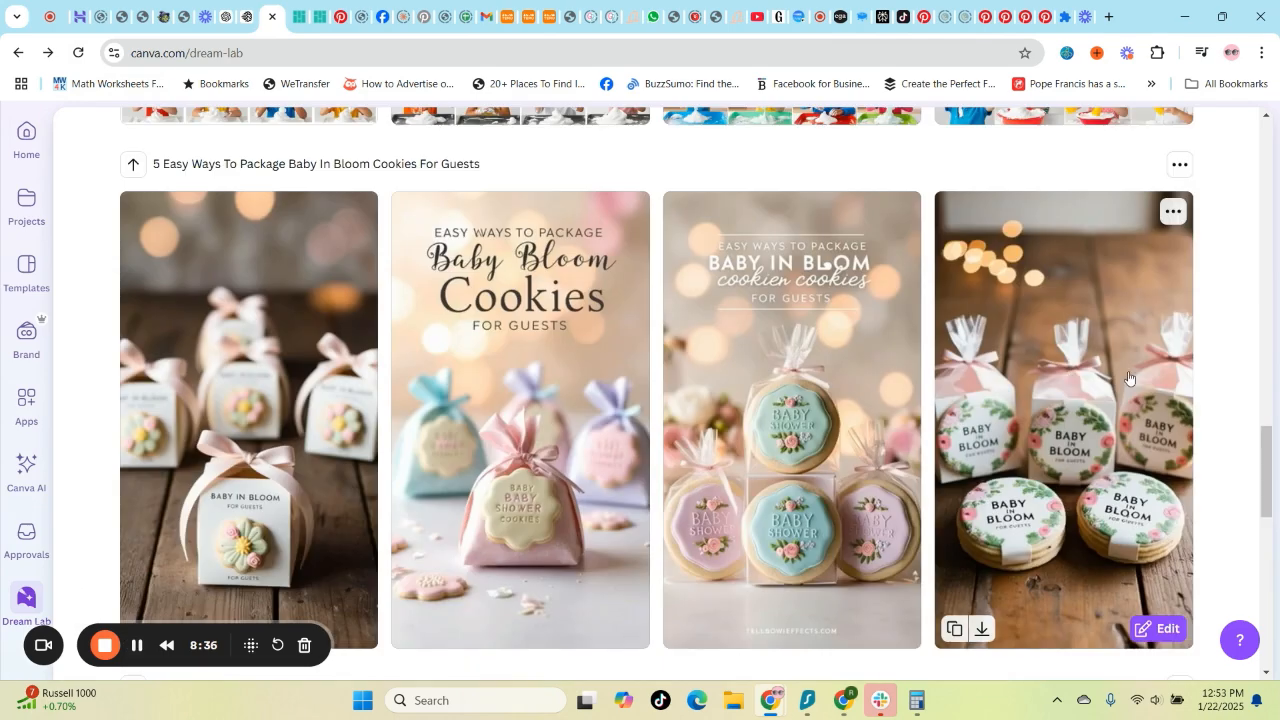
scroll(1104, 376, down, 1)
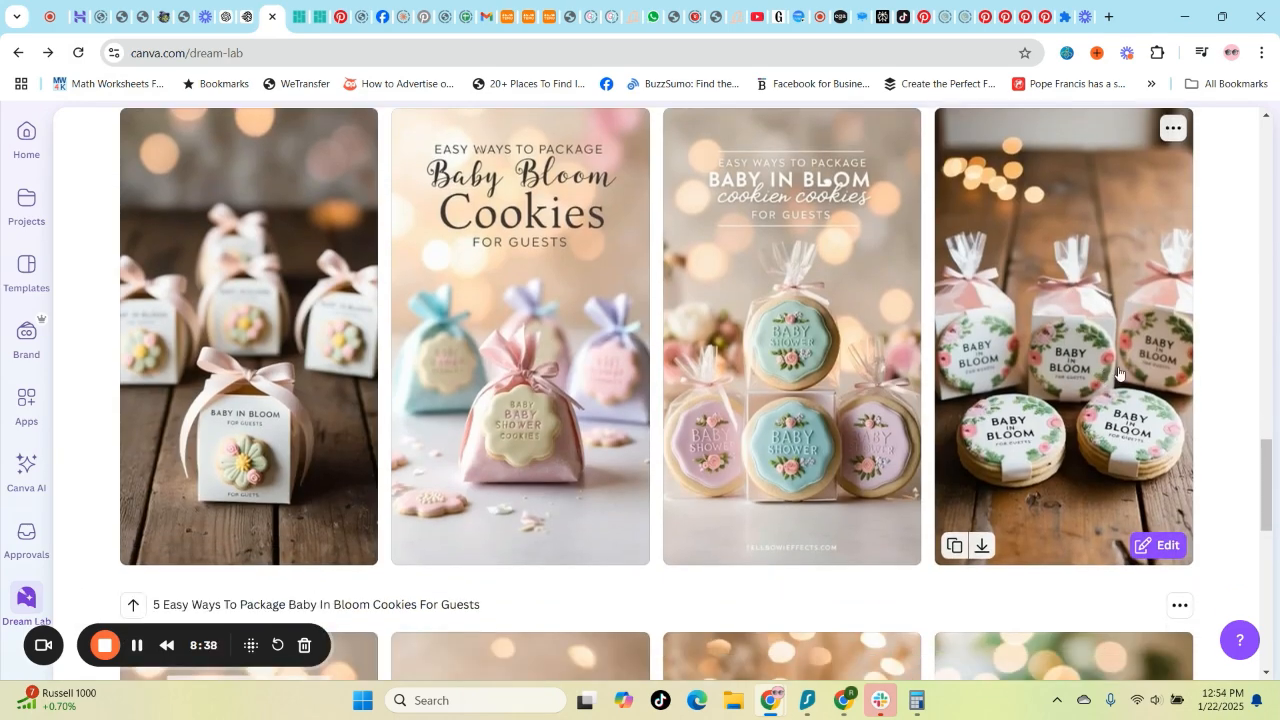
scroll(1118, 373, up, 4)
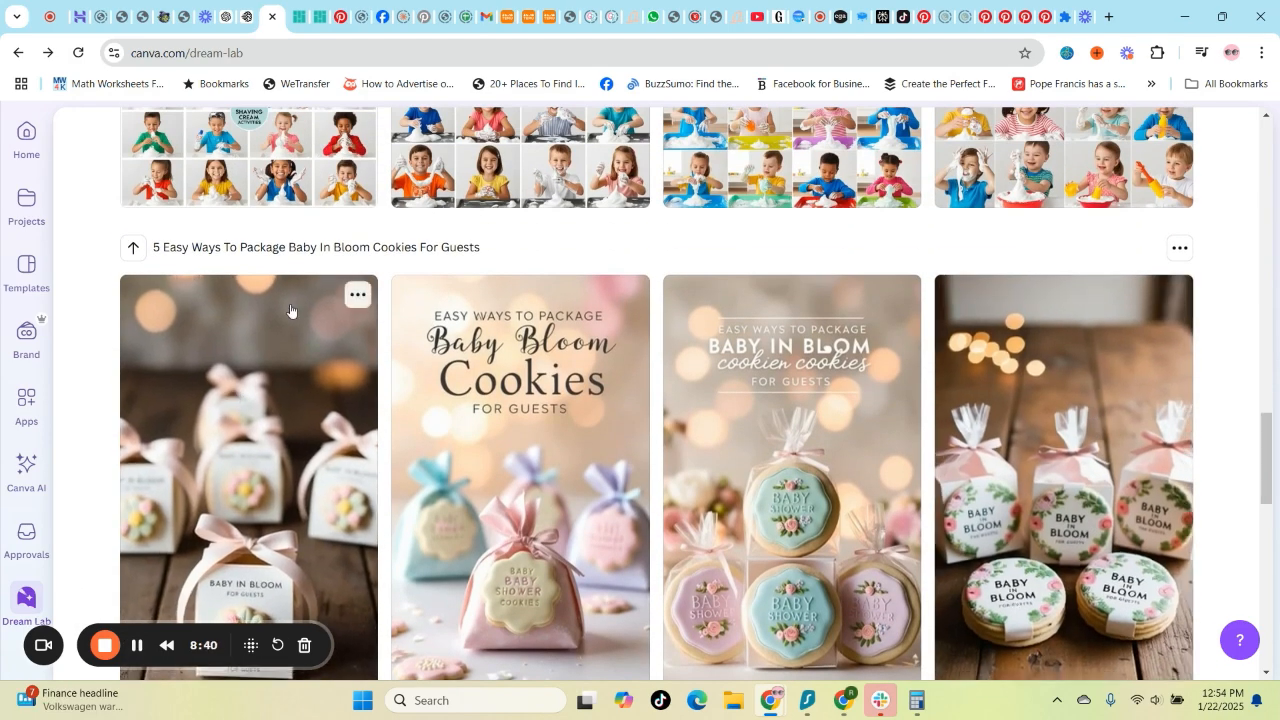
Step: Look over Dream Lab's available image styles and close the style selection without changing it
scroll(285, 390, up, 10)
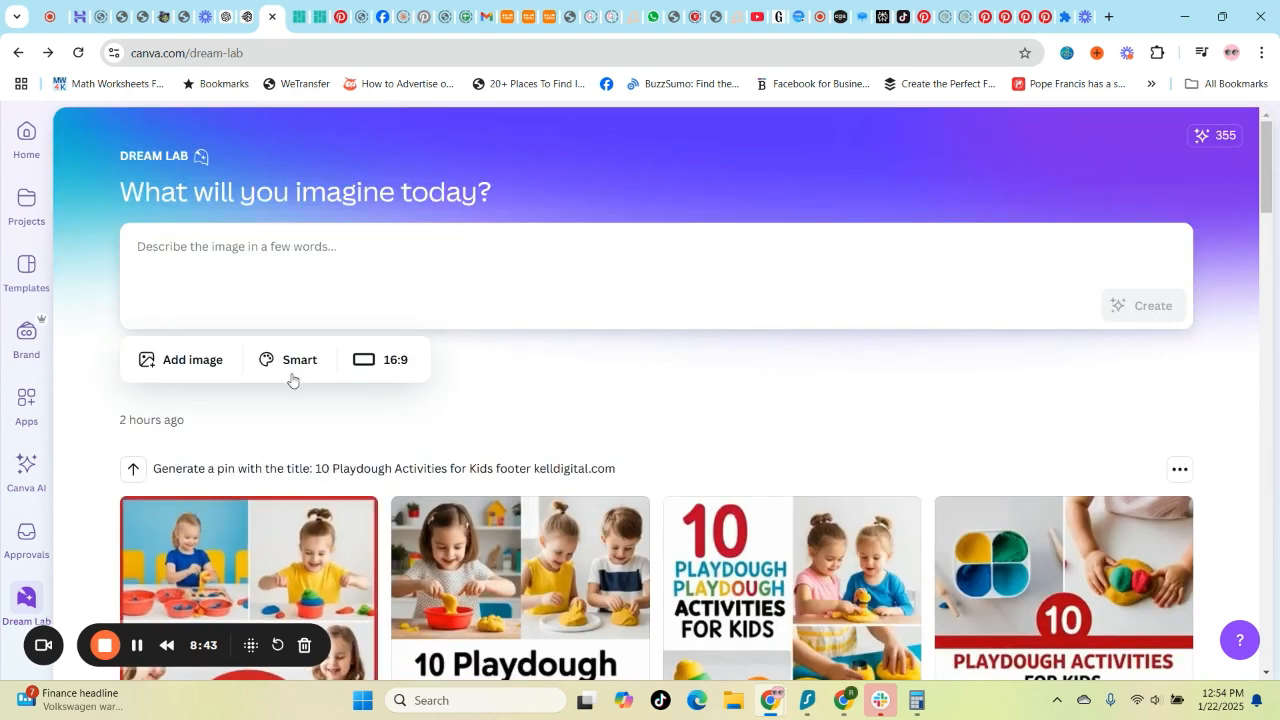
click(294, 360)
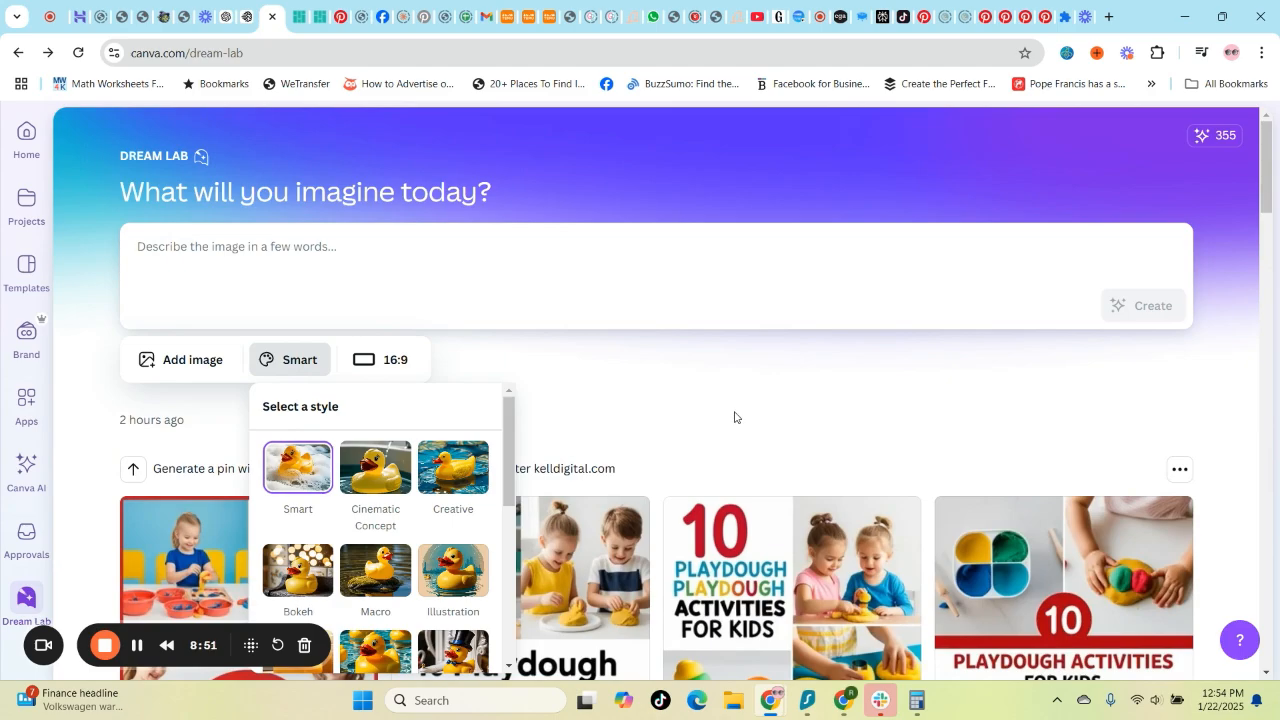
scroll(654, 430, down, 3)
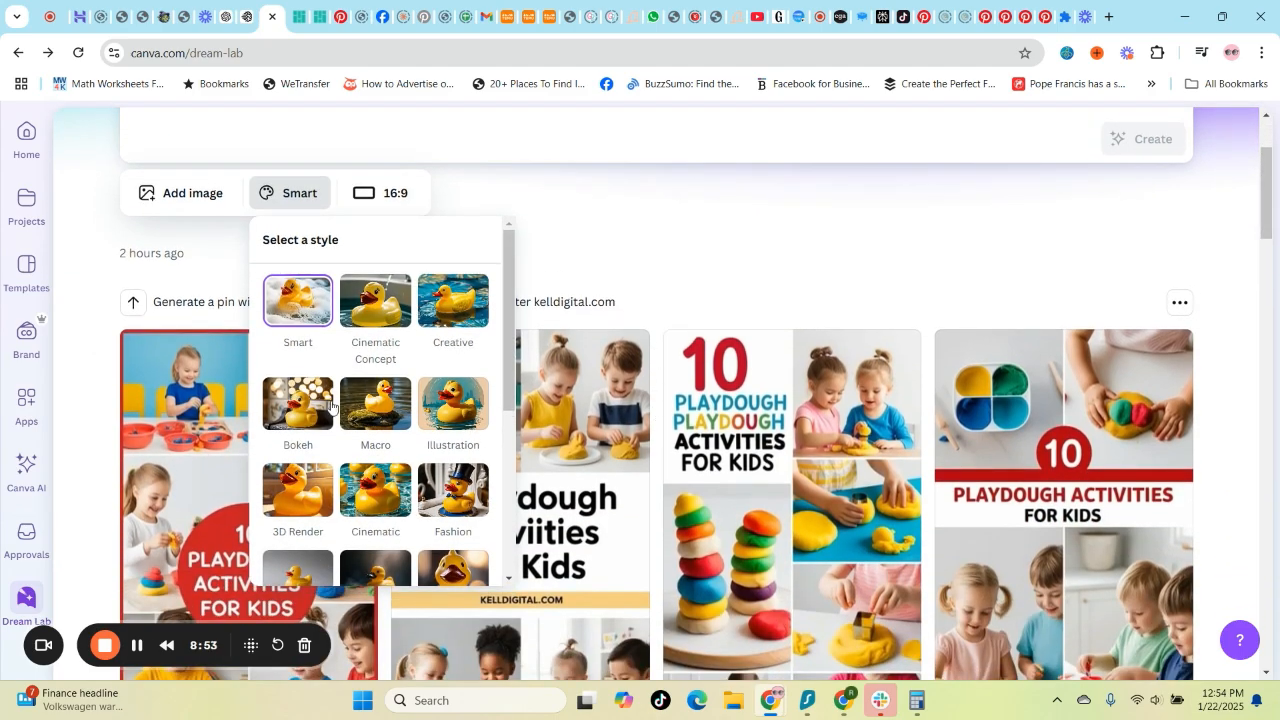
click(696, 255)
Step: Look through the older Dream Lab generations, from the Baby in Bloom cookie packaging images down to the cookie dough images
scroll(840, 477, down, 10)
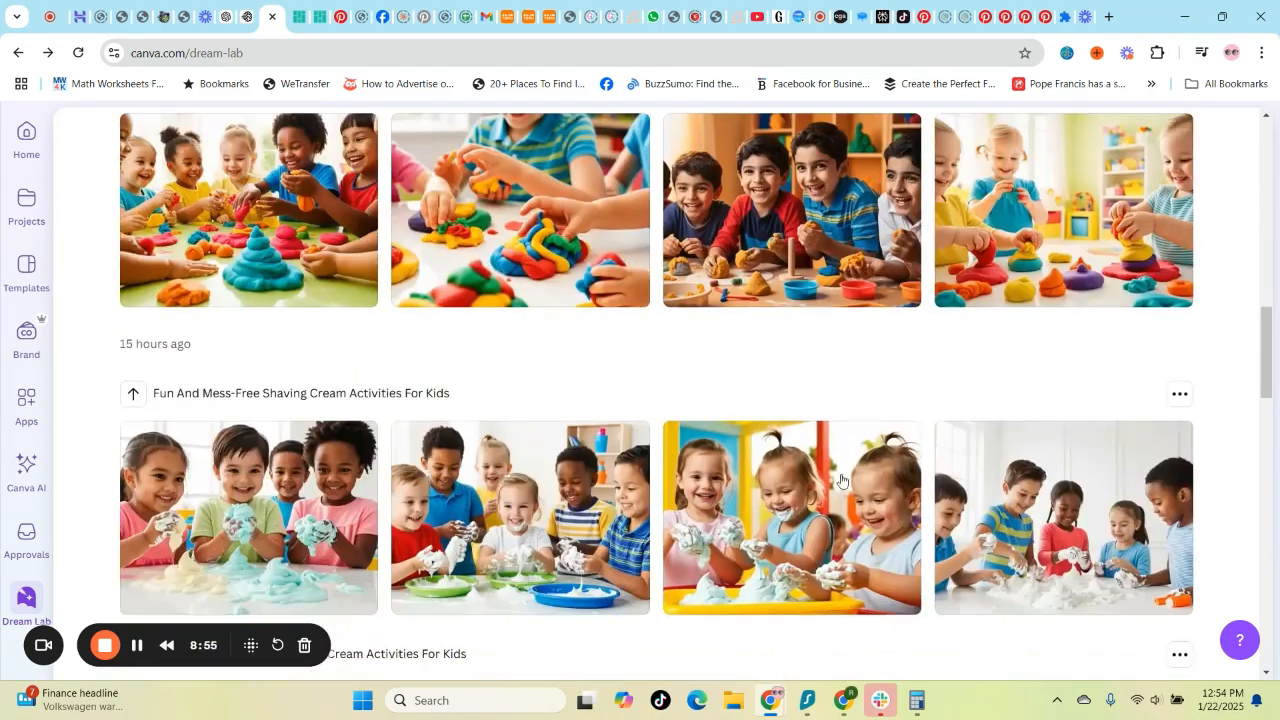
scroll(856, 497, down, 5)
scroll(300, 334, up, 2)
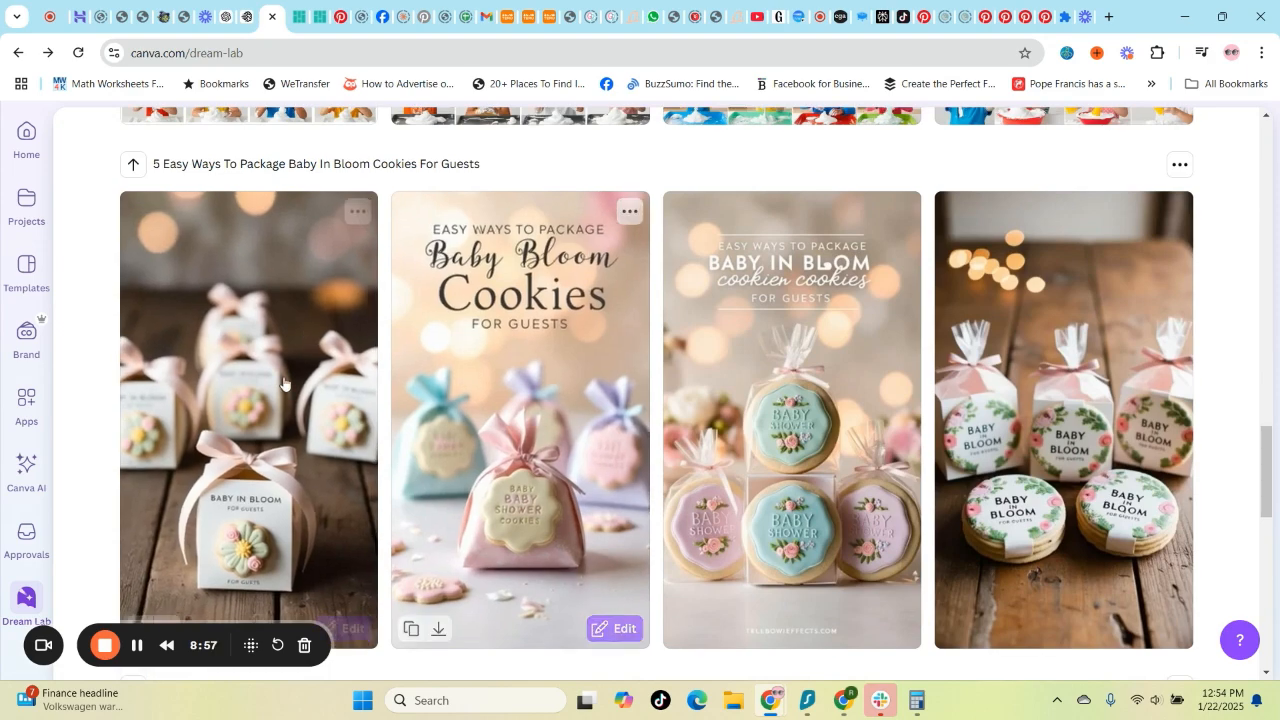
scroll(1000, 385, down, 7)
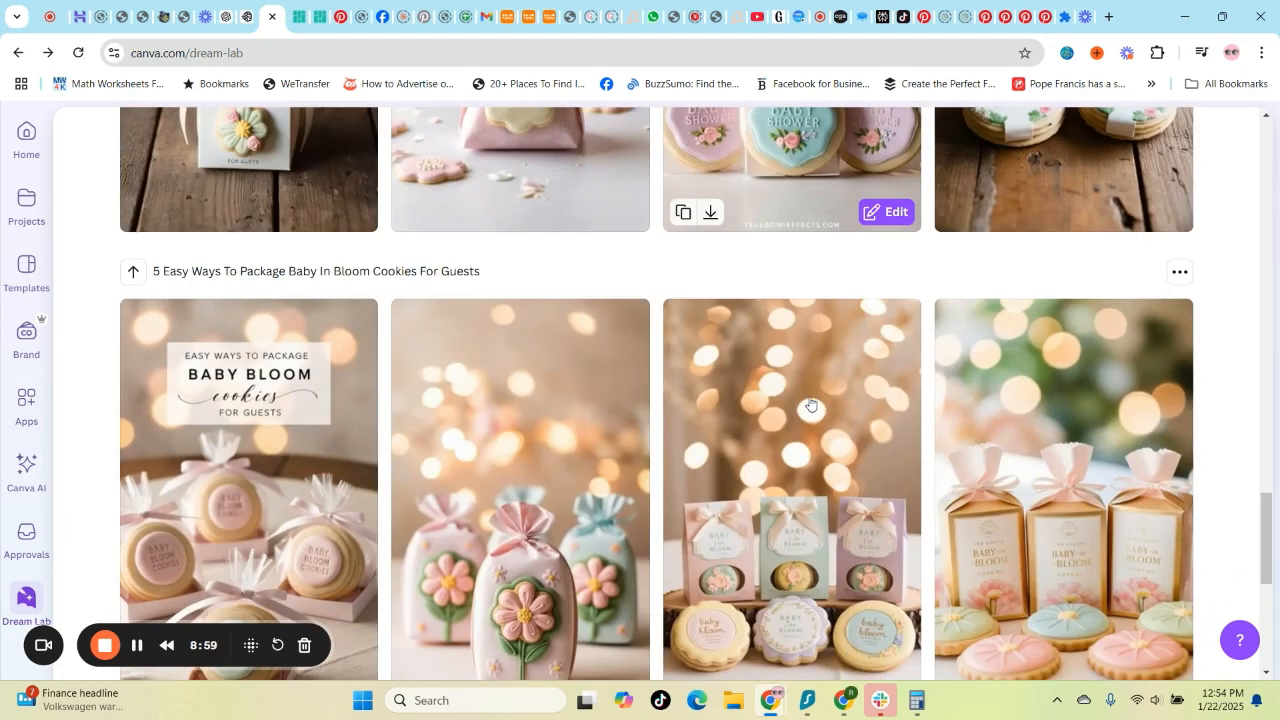
scroll(688, 367, down, 3)
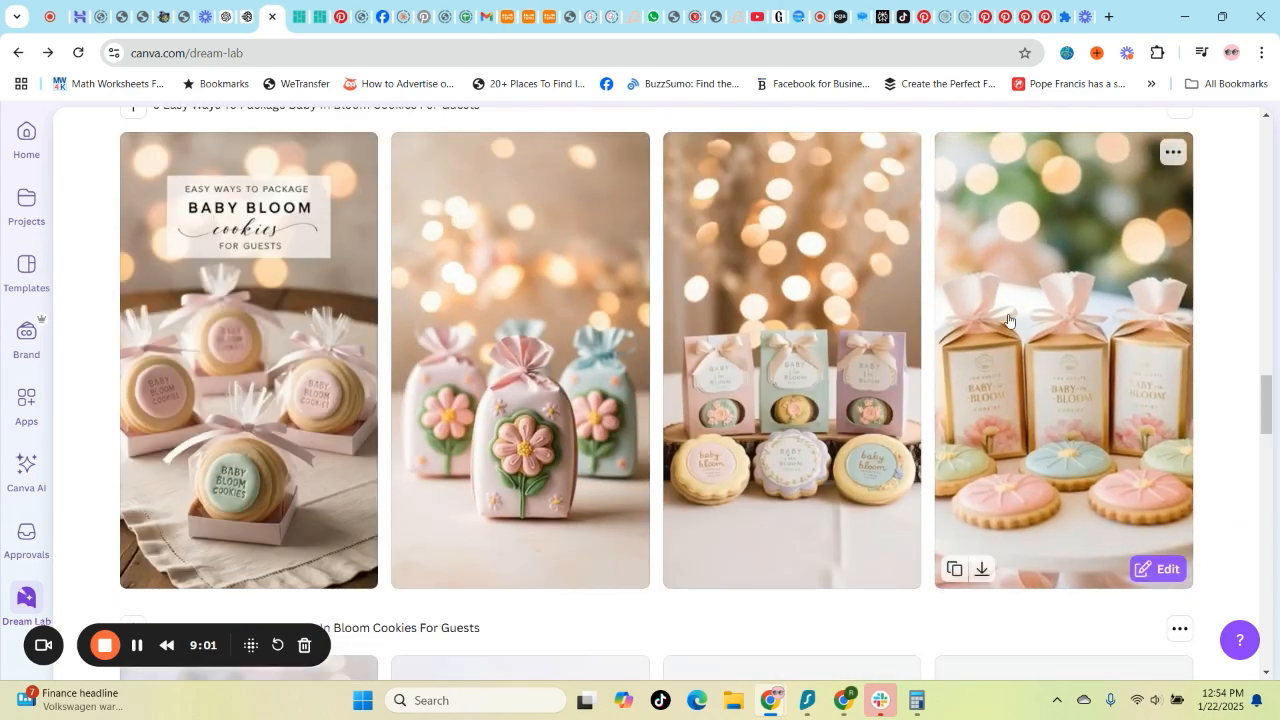
scroll(688, 367, down, 15)
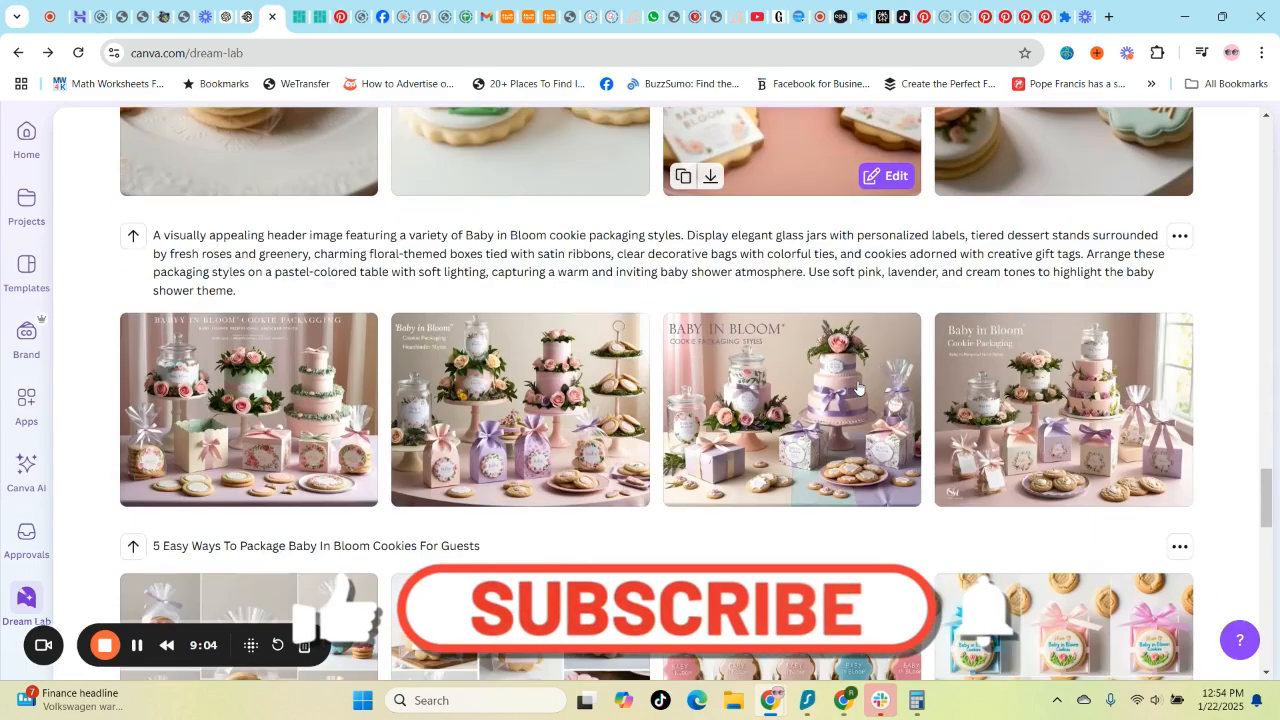
scroll(857, 388, down, 9)
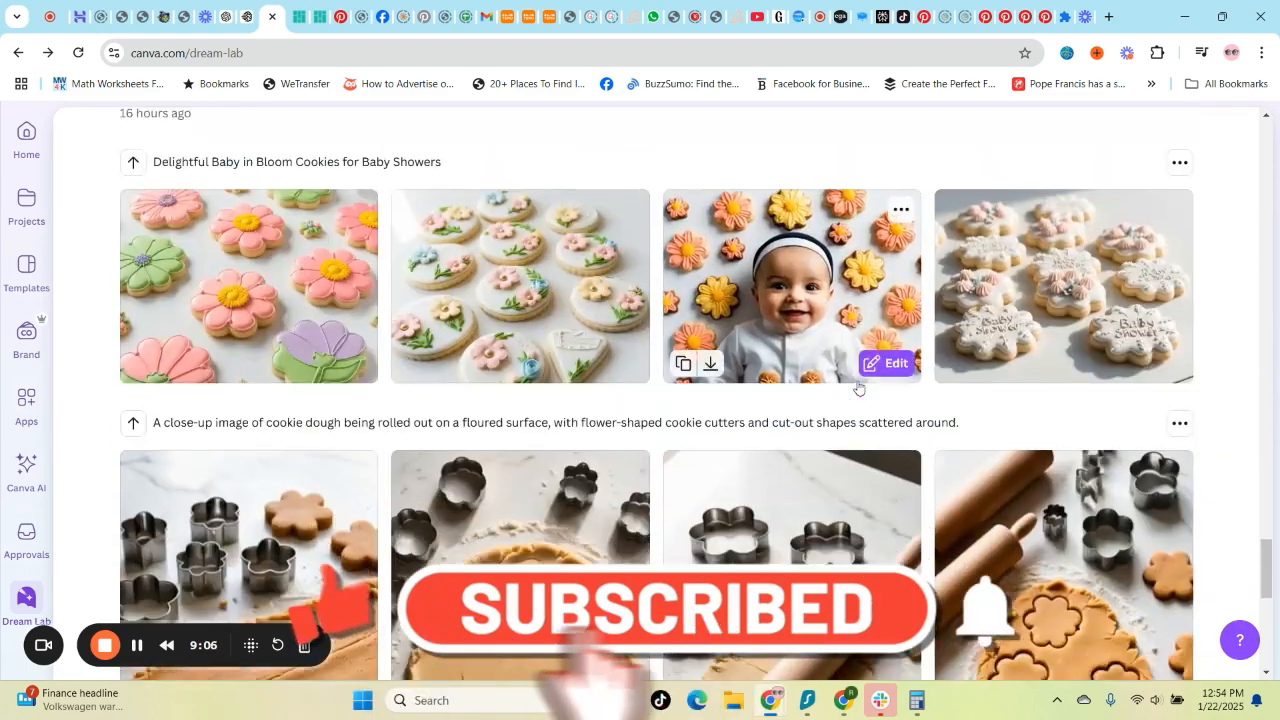
Step: Look through the older Dream Lab generations, covering the baking ingredient flat-lays, tiered flower cookie trays and shaving cream activity images
scroll(786, 366, down, 4)
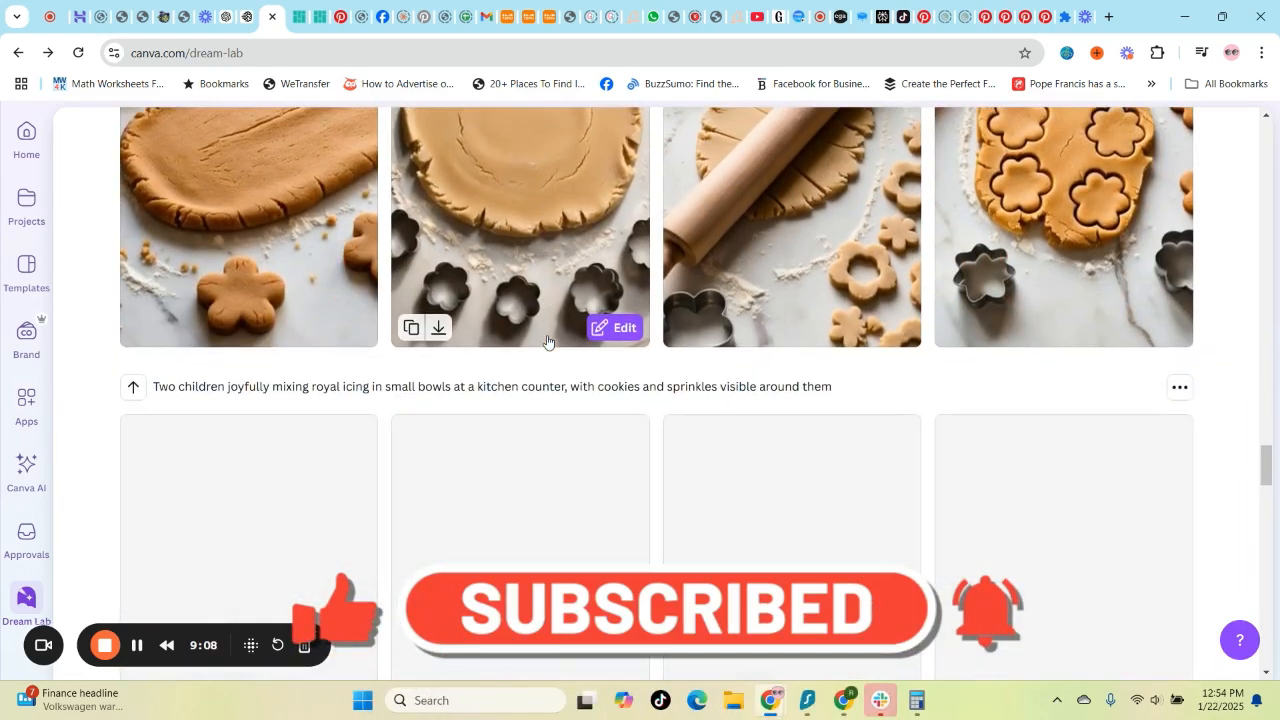
scroll(600, 340, up, 10)
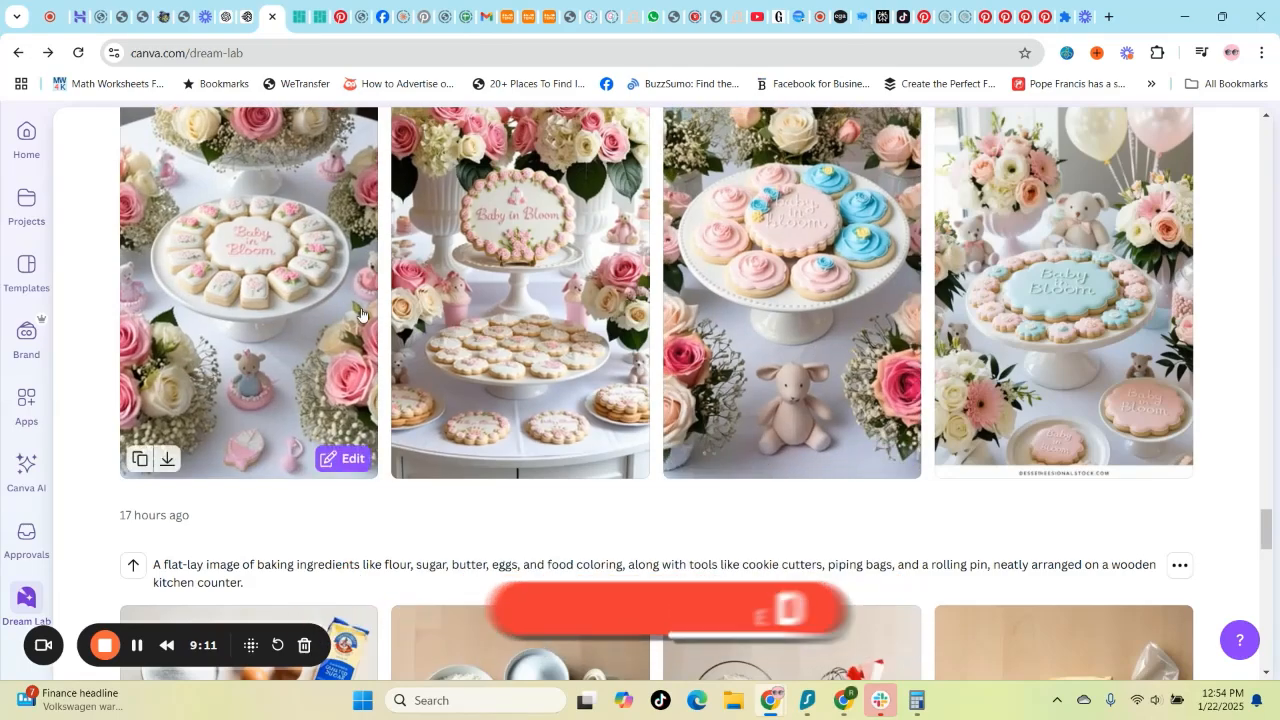
scroll(560, 362, down, 2)
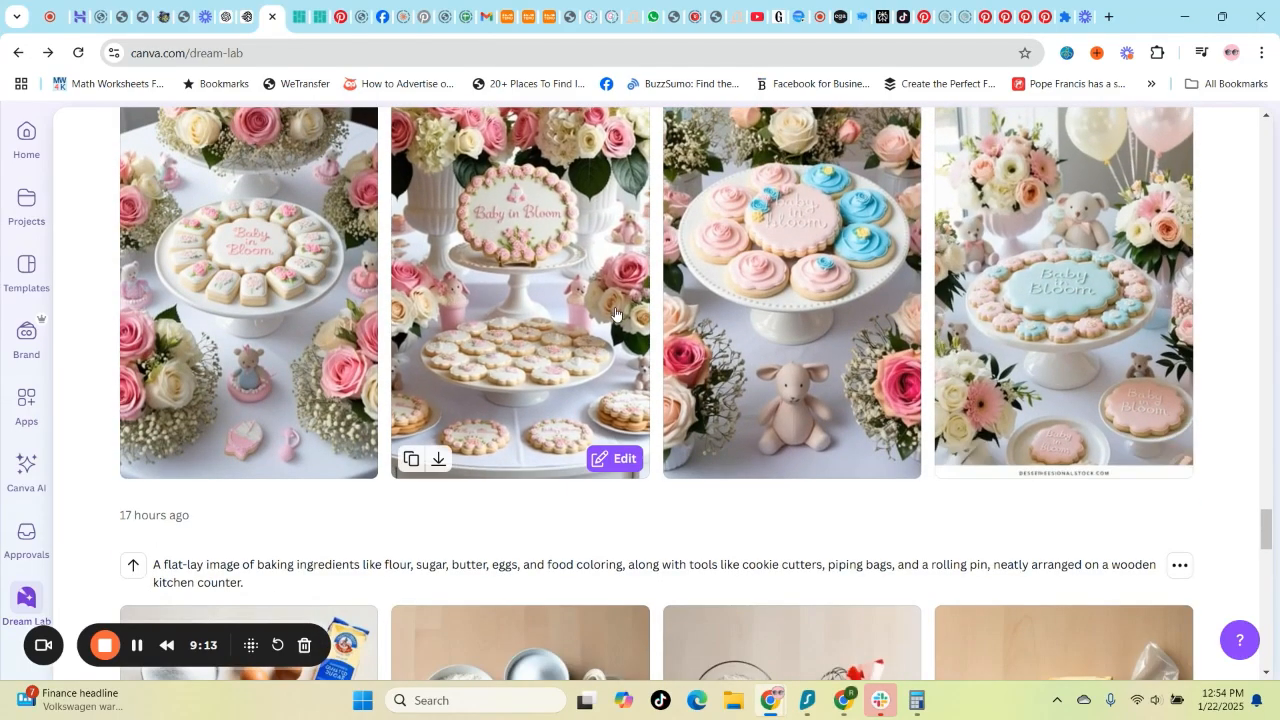
scroll(625, 297, down, 1)
scroll(625, 297, down, 3)
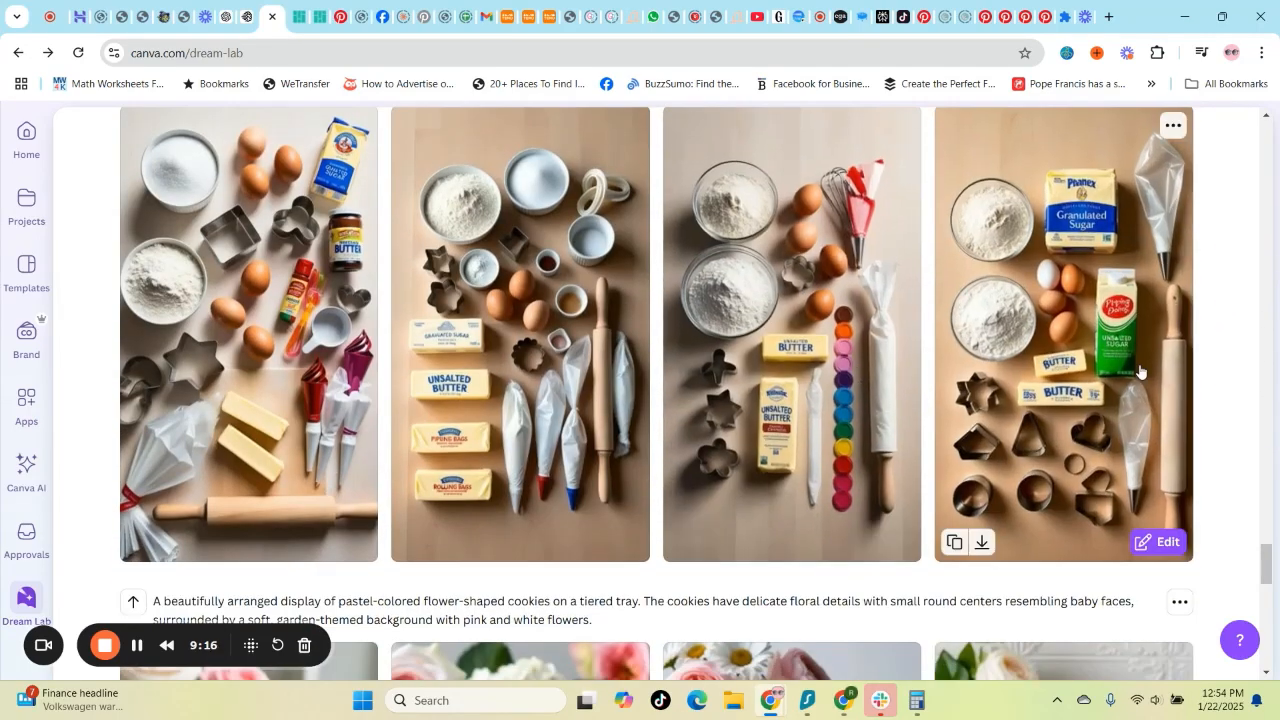
scroll(355, 255, down, 7)
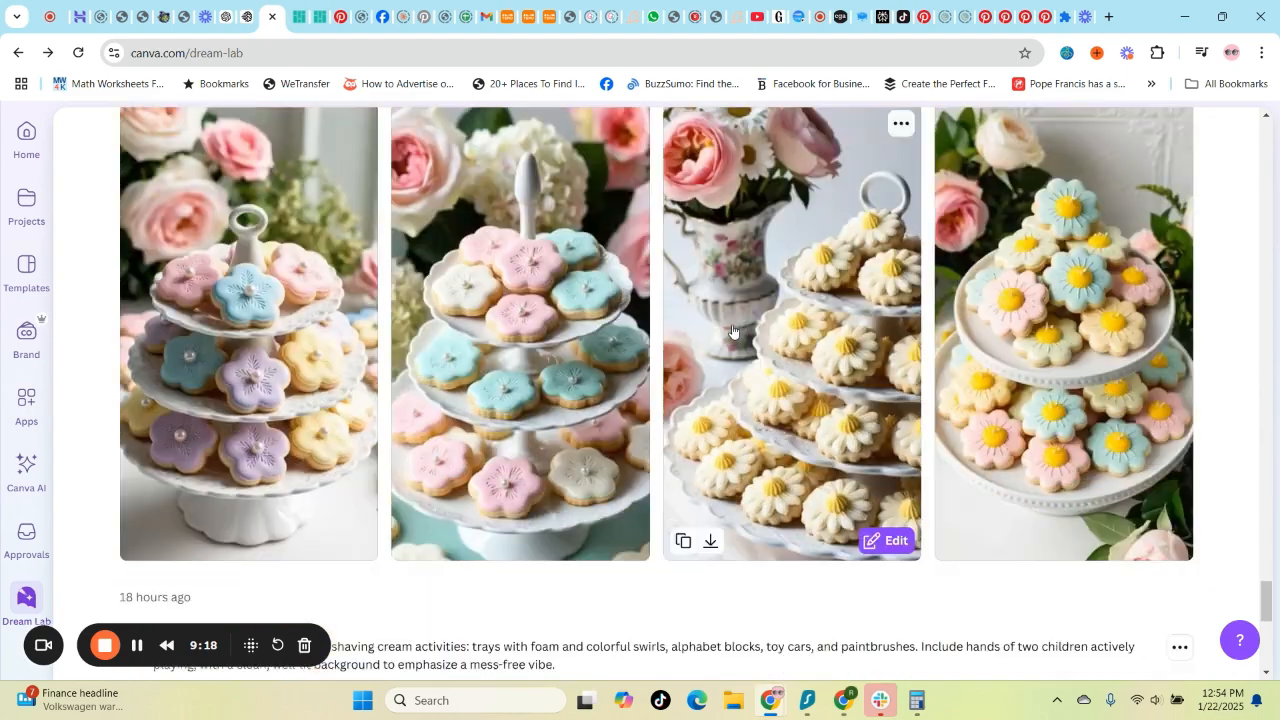
scroll(732, 331, down, 5)
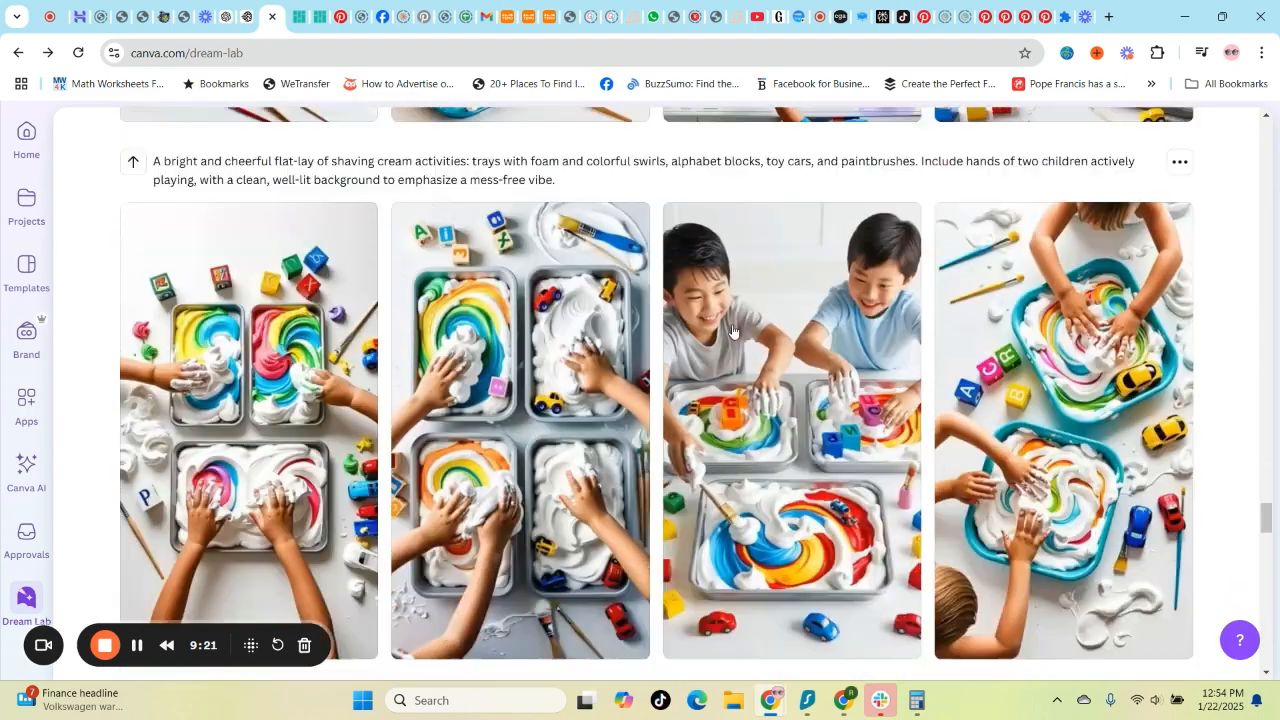
scroll(732, 331, up, 3)
scroll(732, 331, down, 2)
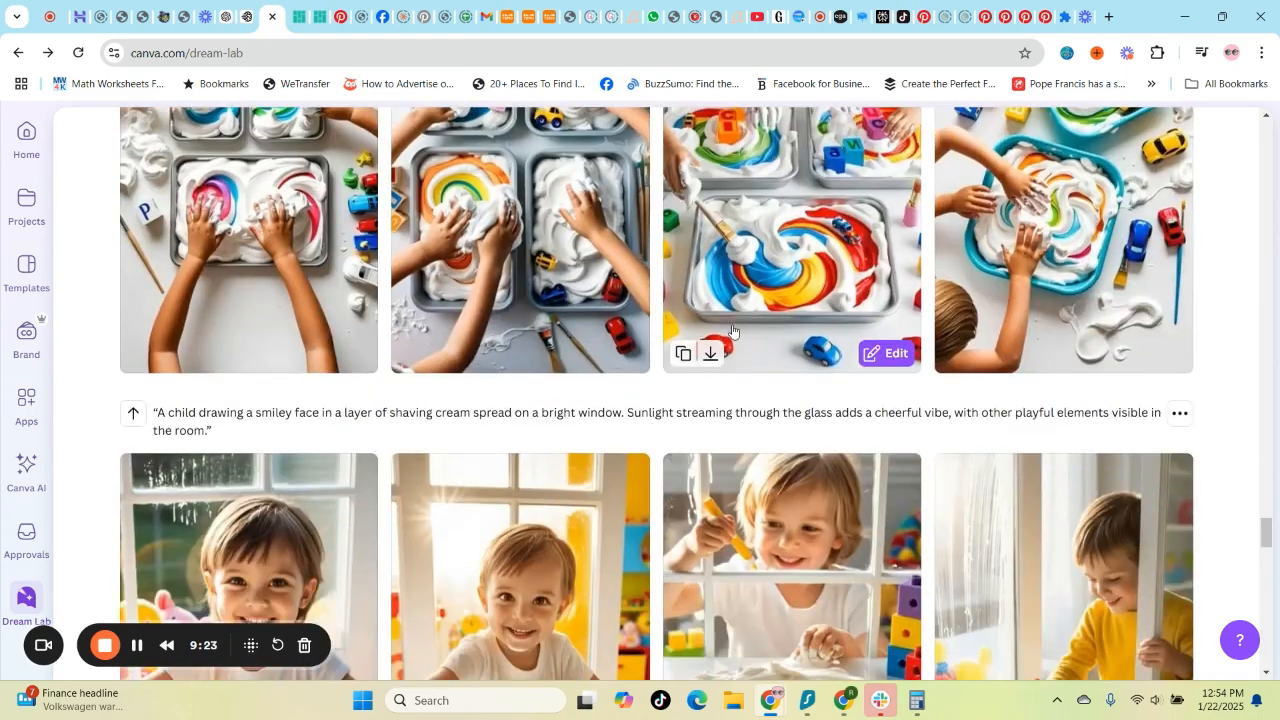
scroll(732, 331, down, 4)
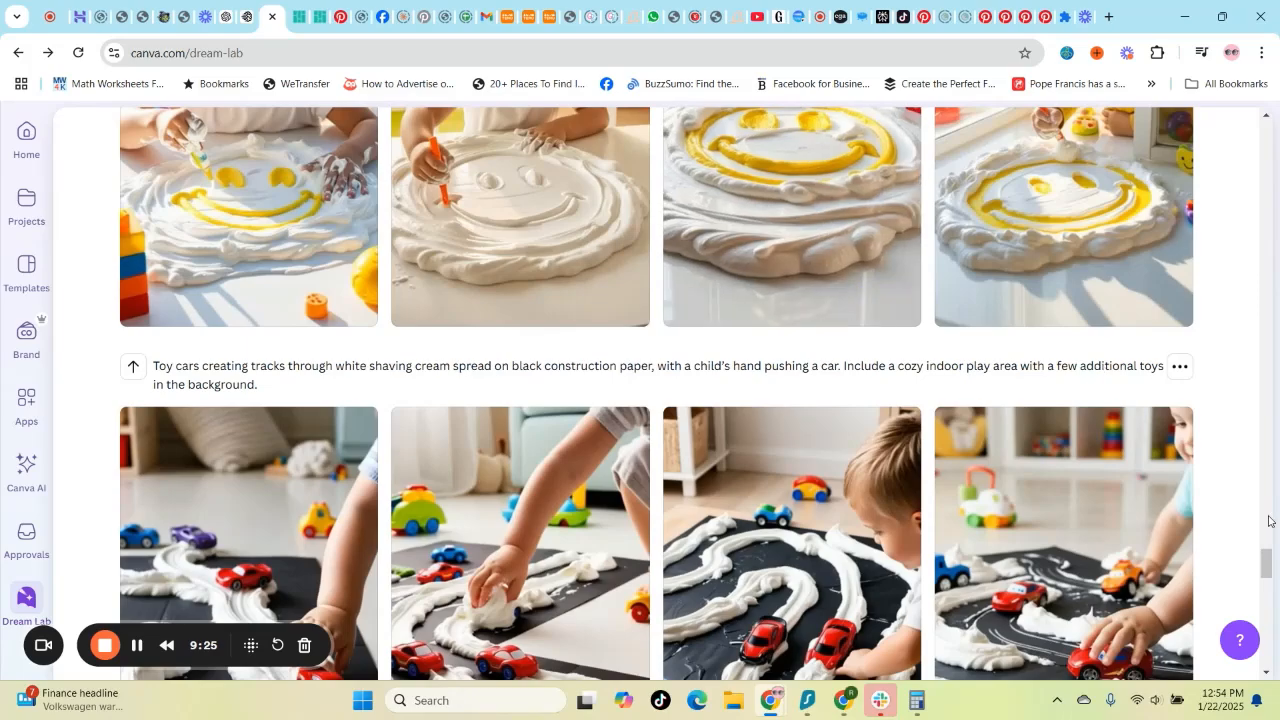
Step: Open the third "10 Playdough Activities for Kids" pin, the one with the repeated word in its title, for editing
drag(1268, 560, 1270, 122)
scroll(623, 398, down, 3)
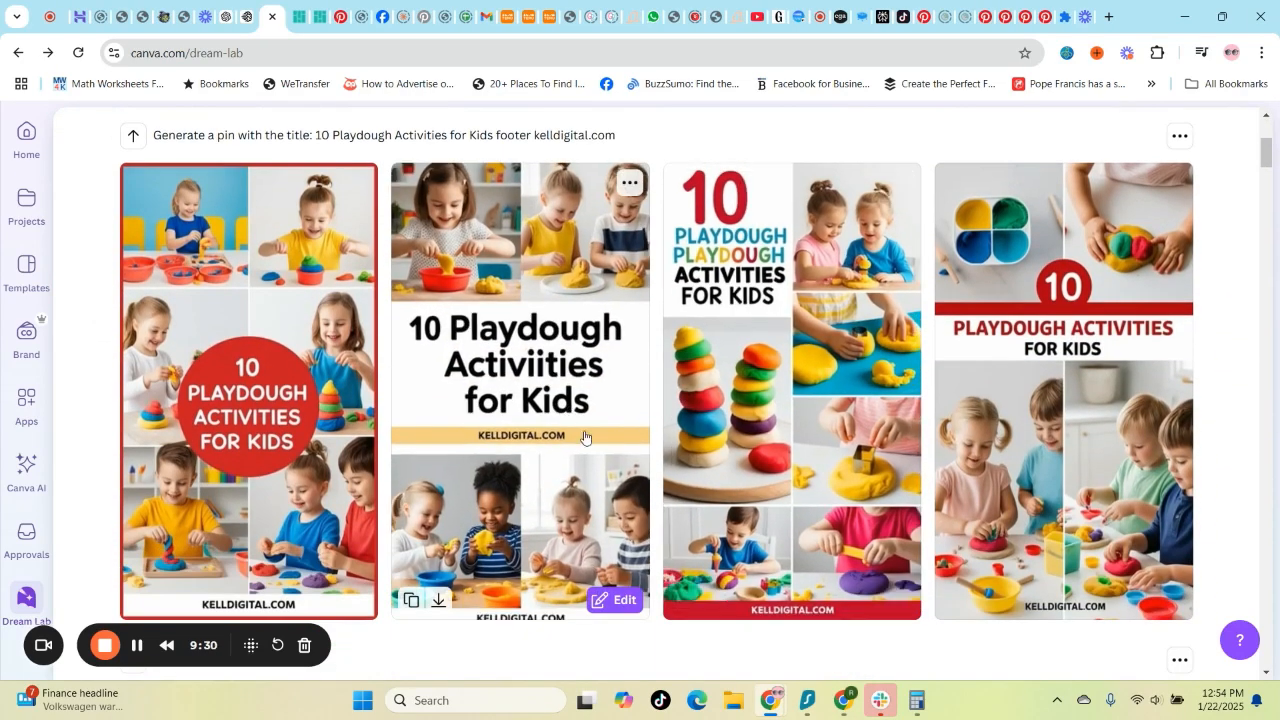
click(888, 600)
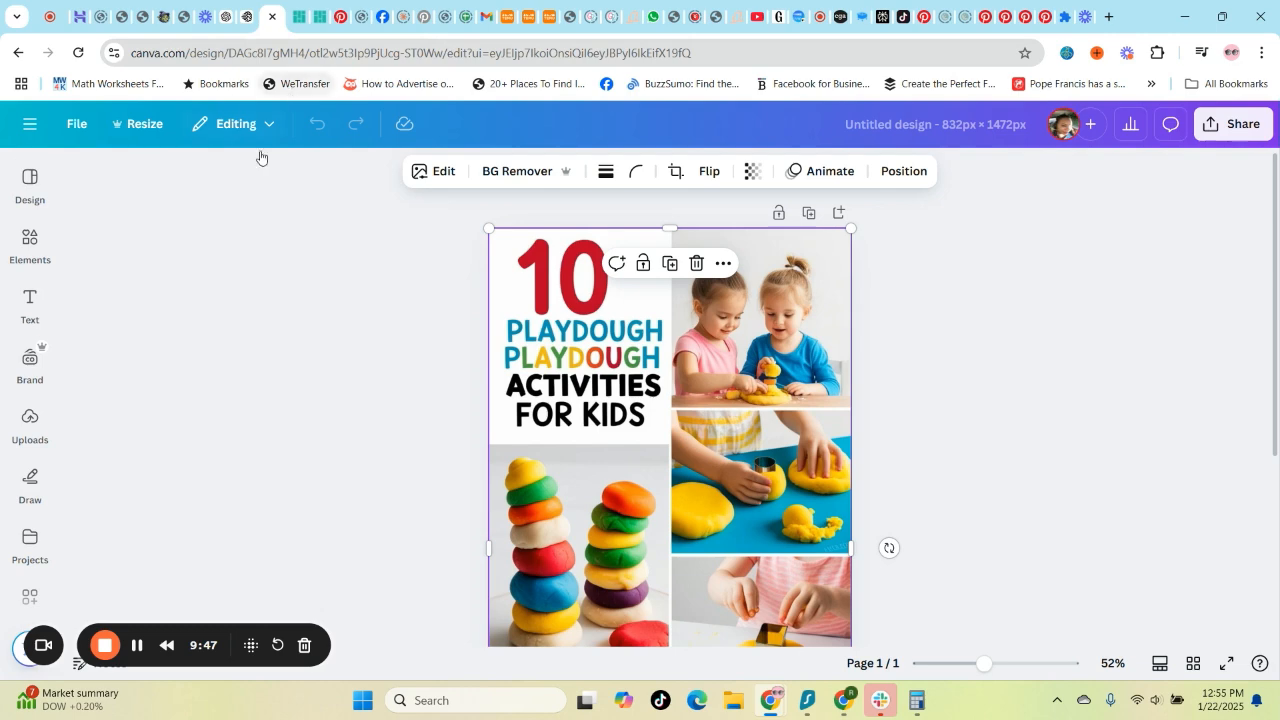
Step: Use Grab Text on the pin image to turn all of its text into editable text
click(424, 172)
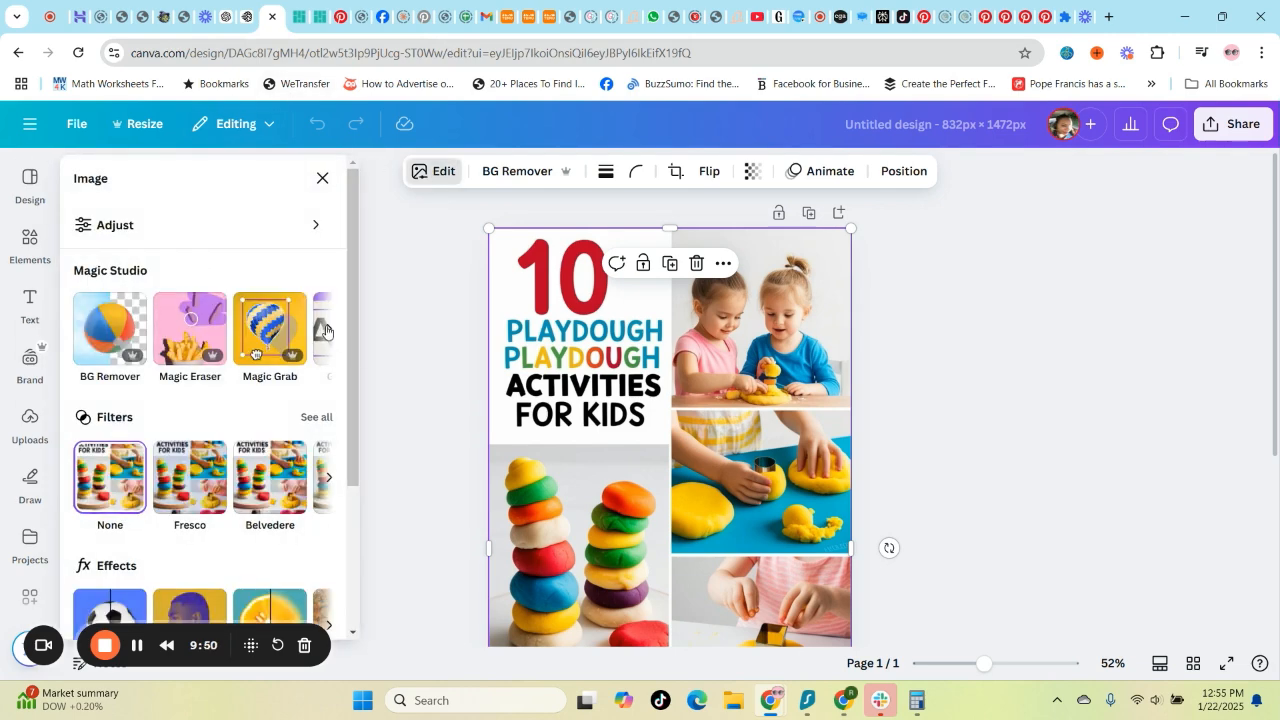
click(325, 331)
click(133, 336)
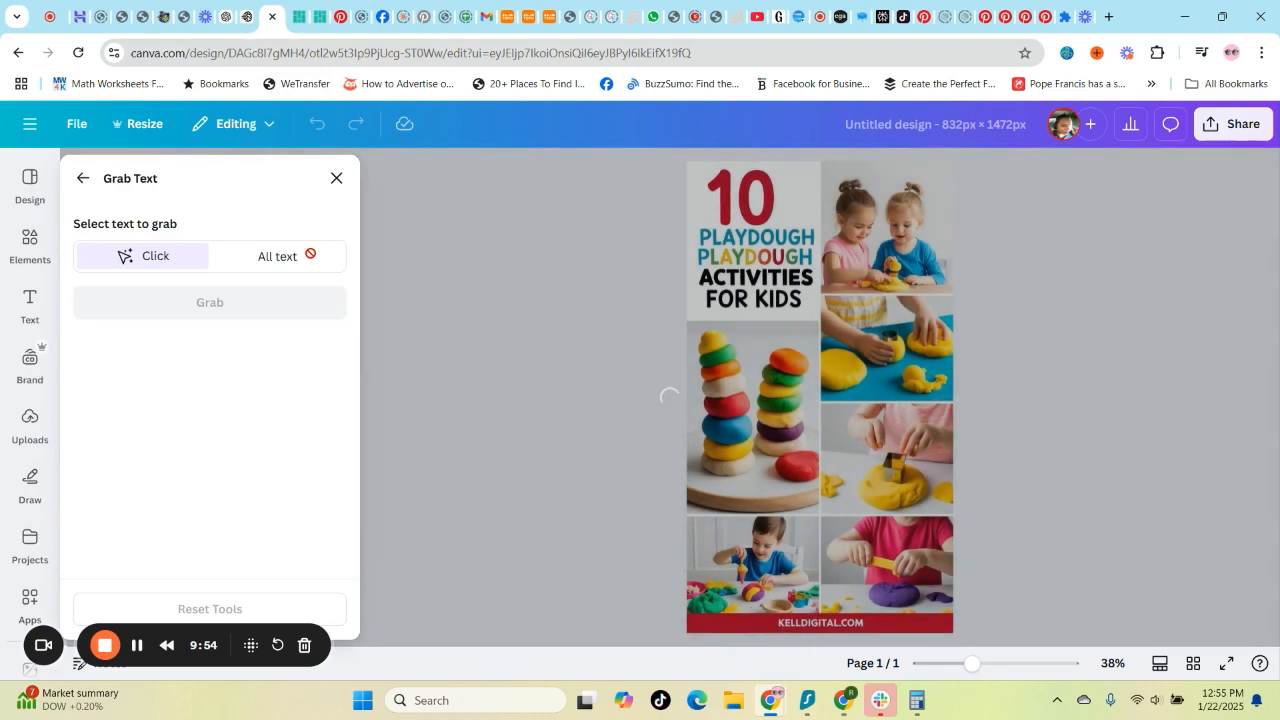
click(285, 257)
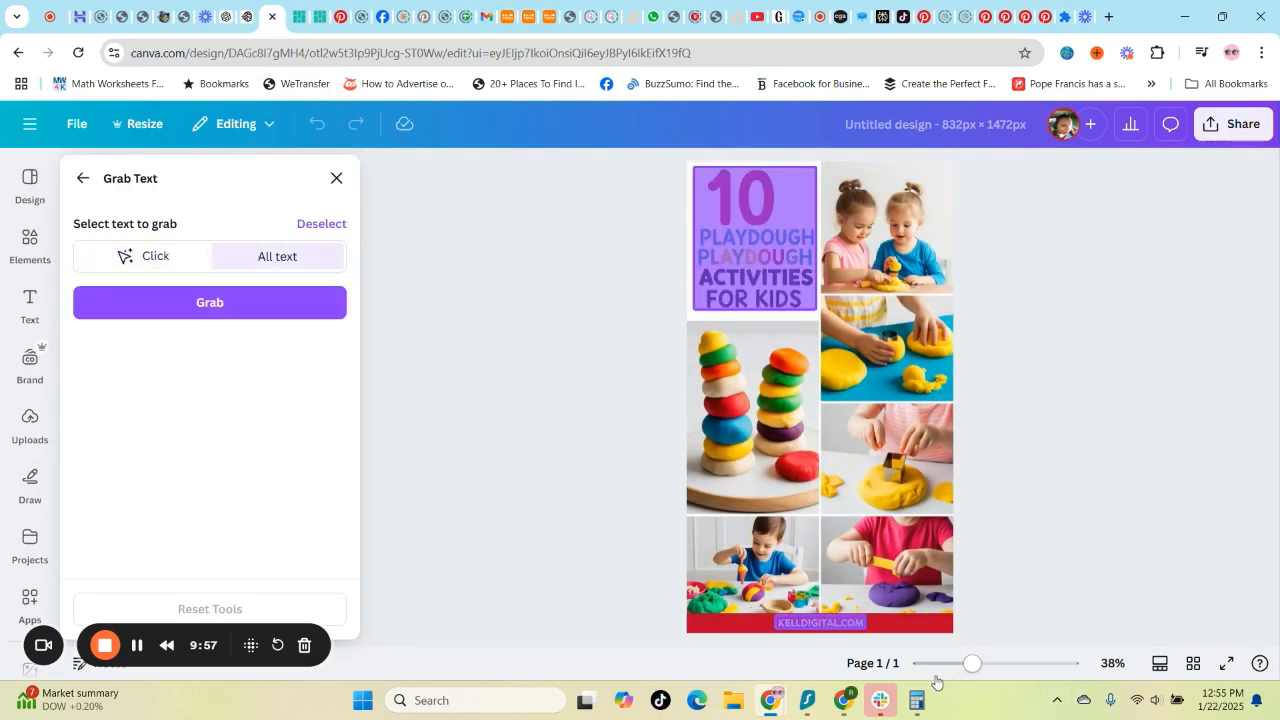
ctrl+scroll(900, 450, up, 3)
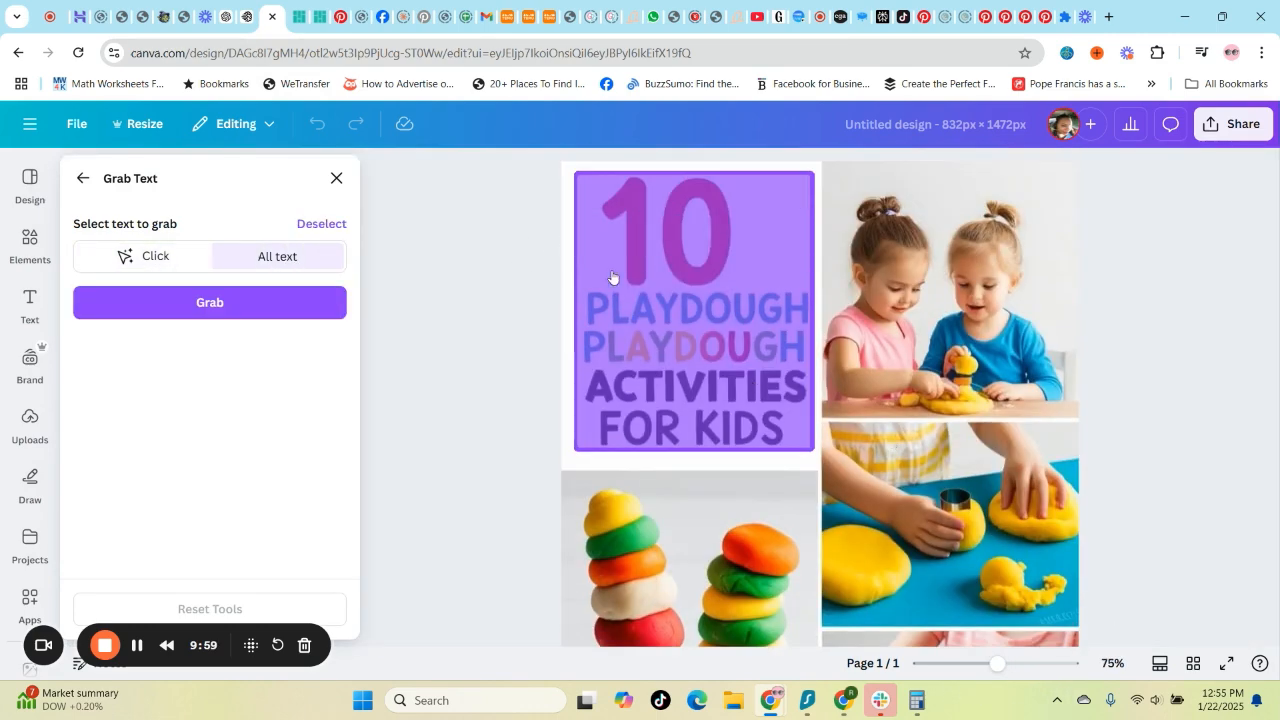
click(209, 303)
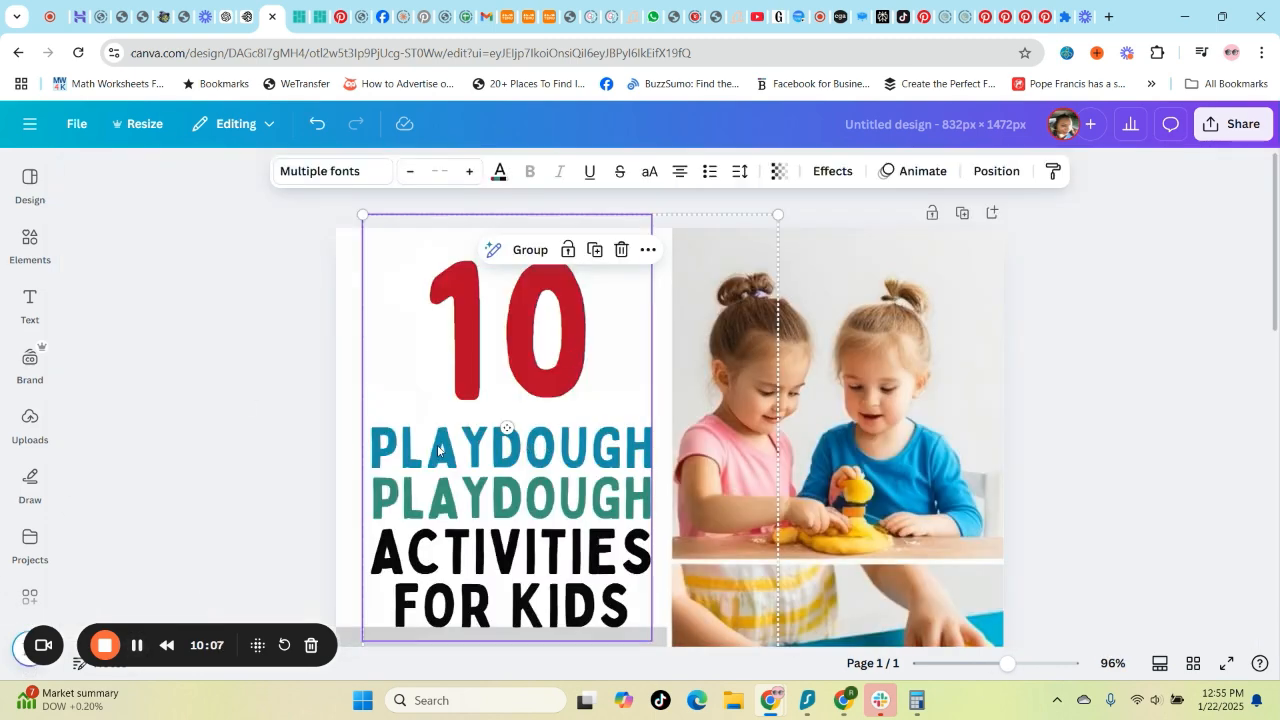
Step: Delete the blue duplicate "PLAYDOUGH" line from the pin's title
double_click(489, 442)
click(472, 440)
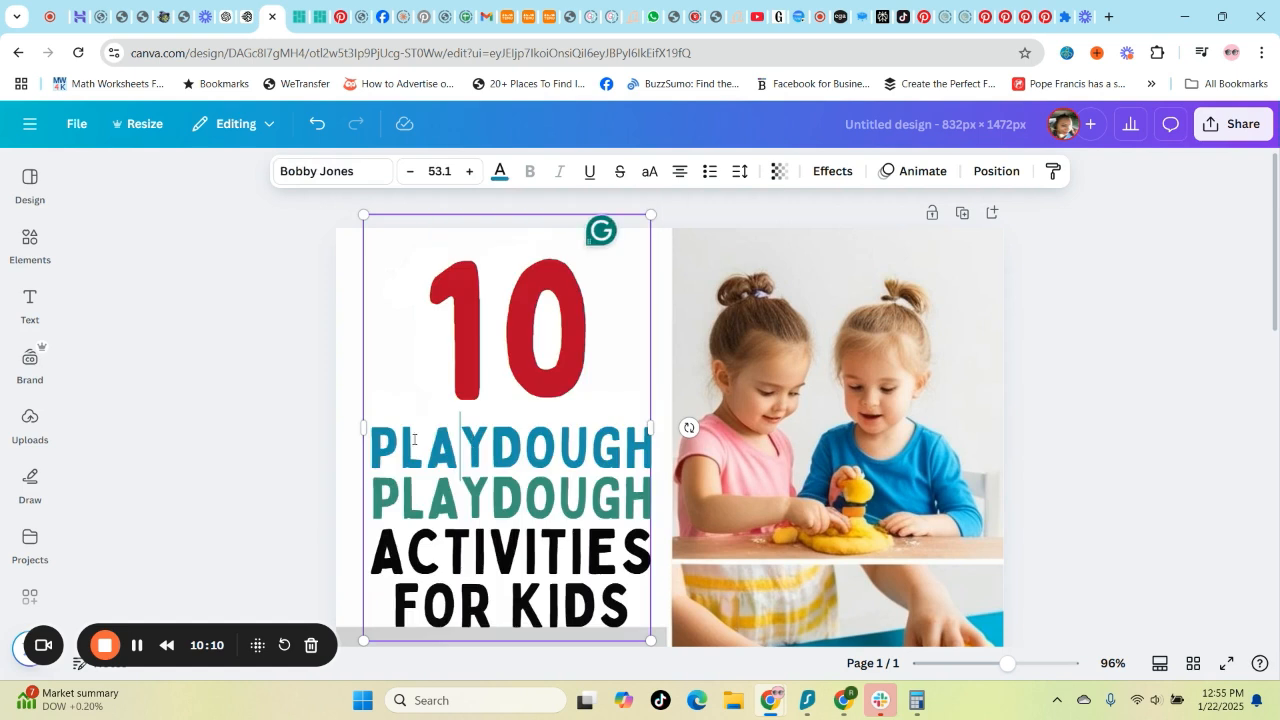
drag(372, 437, 650, 445)
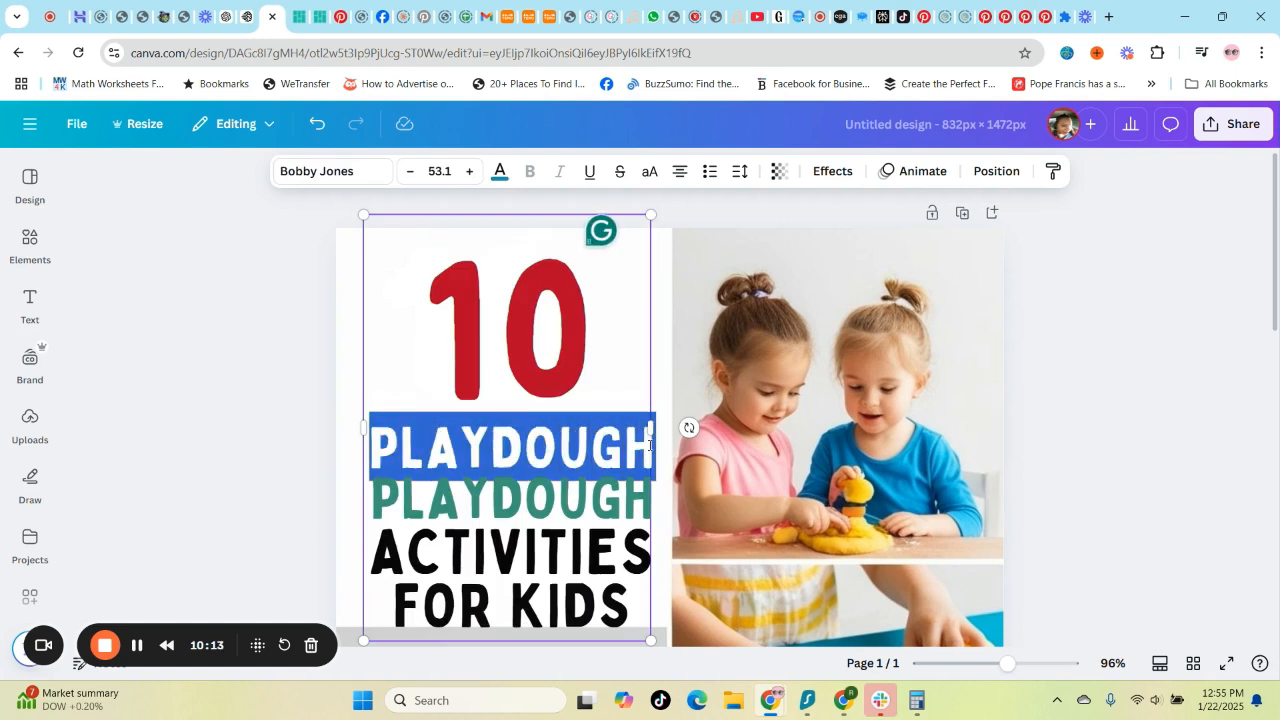
key(BackSpace)
key(Delete)
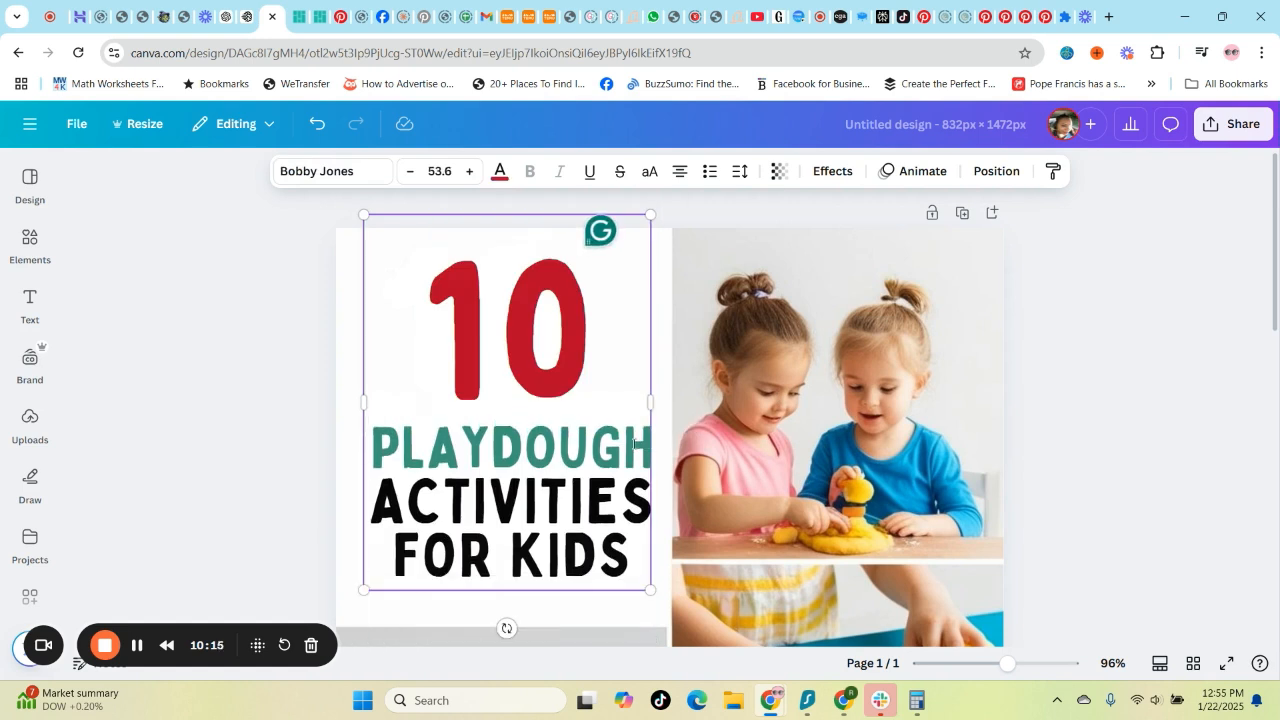
Step: Enlarge the title text and reposition it to fill the white area above the stacked playdough photo
drag(650, 590, 660, 615)
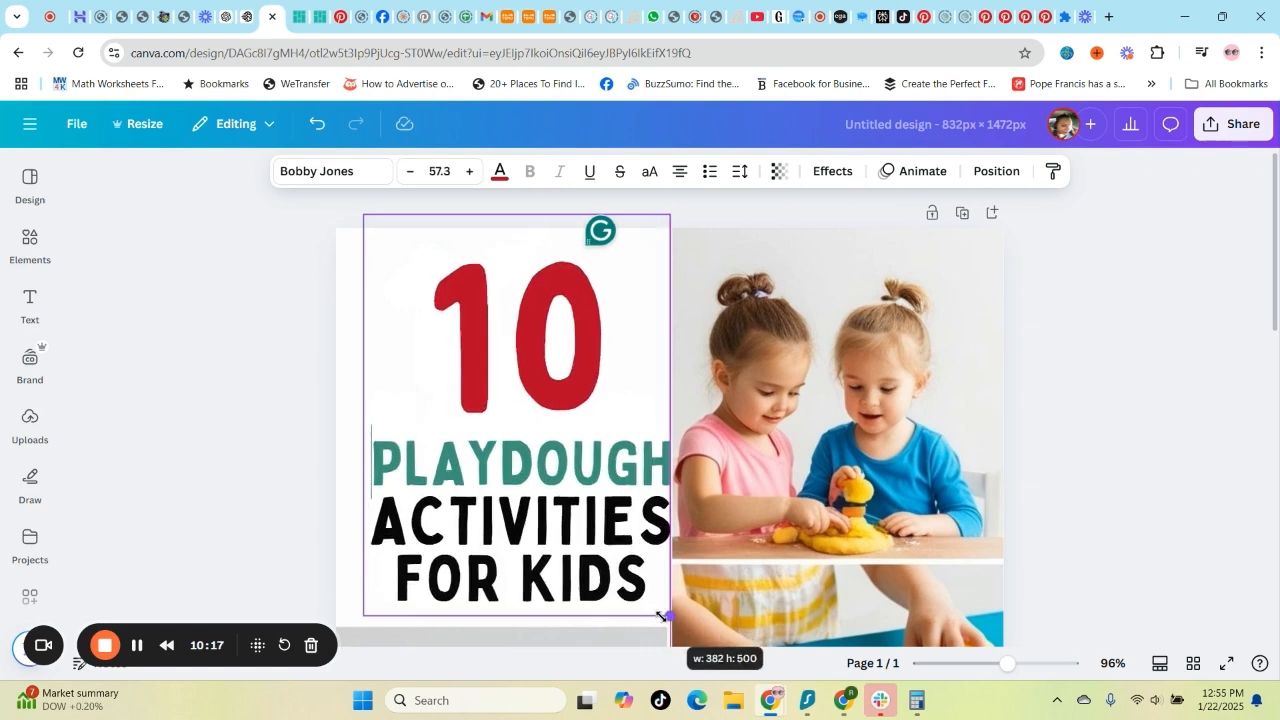
click(357, 391)
click(480, 413)
drag(488, 412, 473, 408)
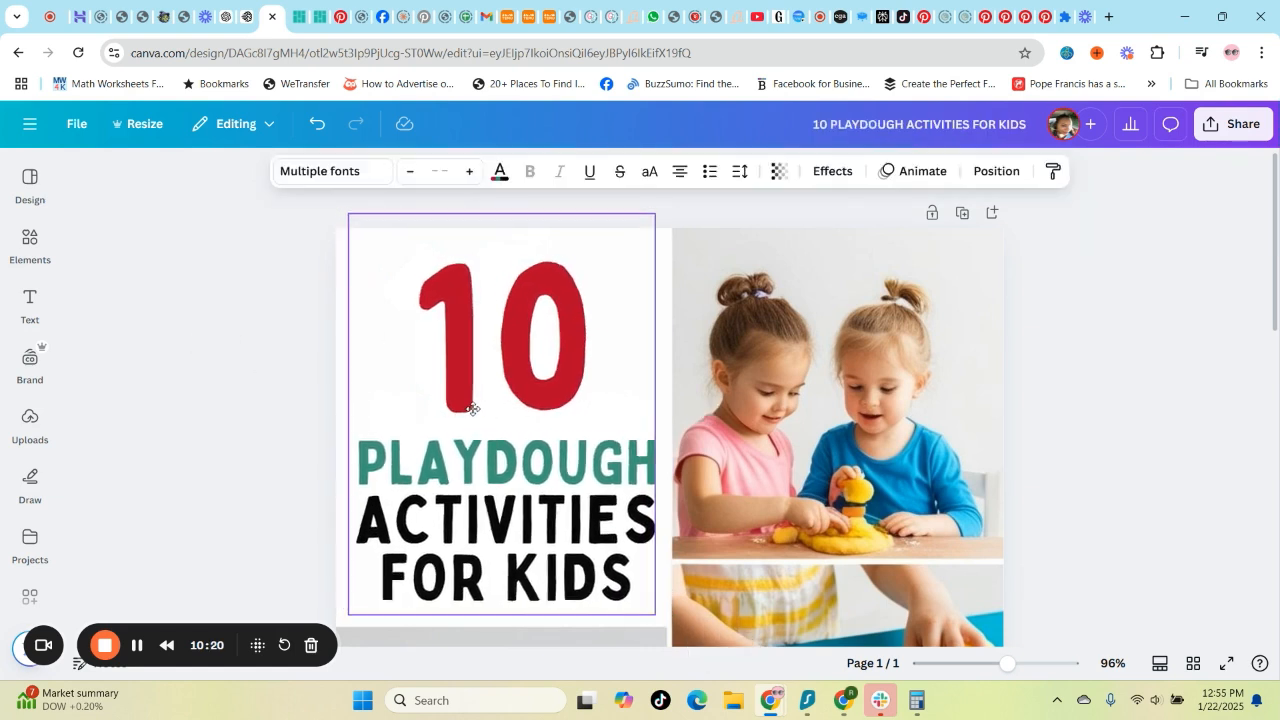
drag(348, 213, 336, 205)
click(223, 341)
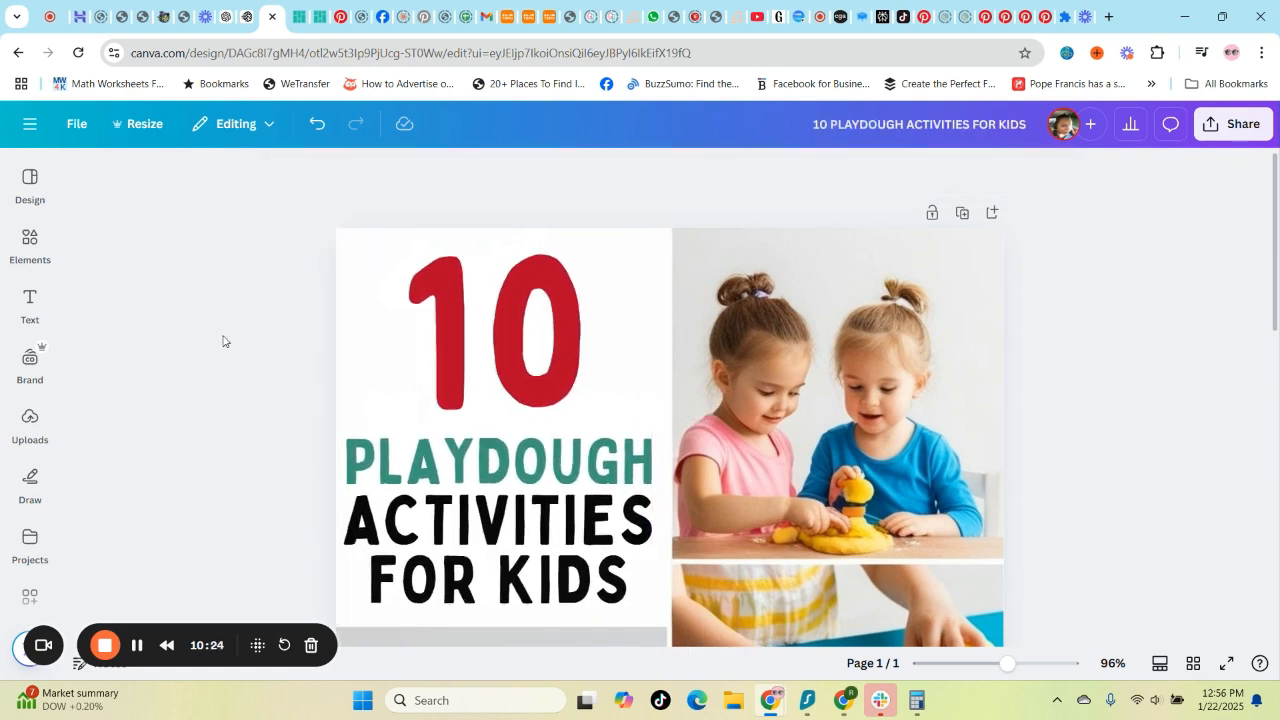
Step: Check the edited pin at 67% zoom and download the design as a PNG
scroll(1073, 567, down, 3)
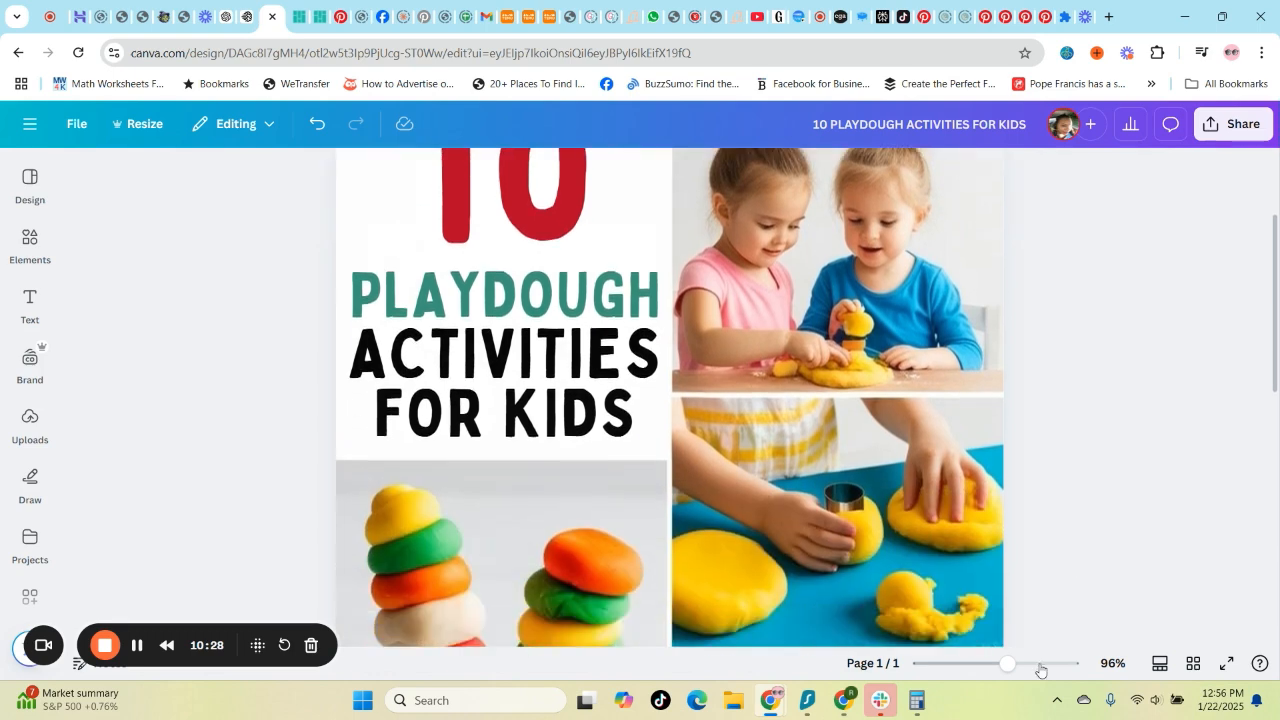
drag(1010, 665, 994, 665)
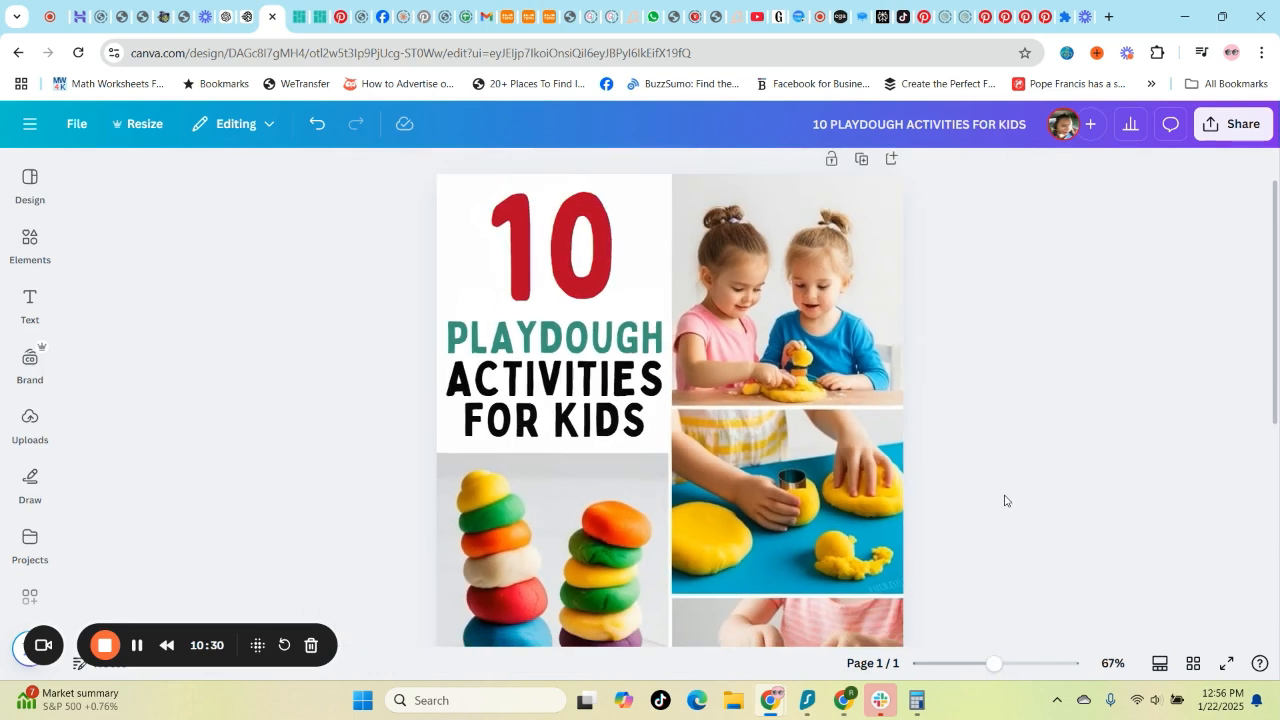
click(1243, 120)
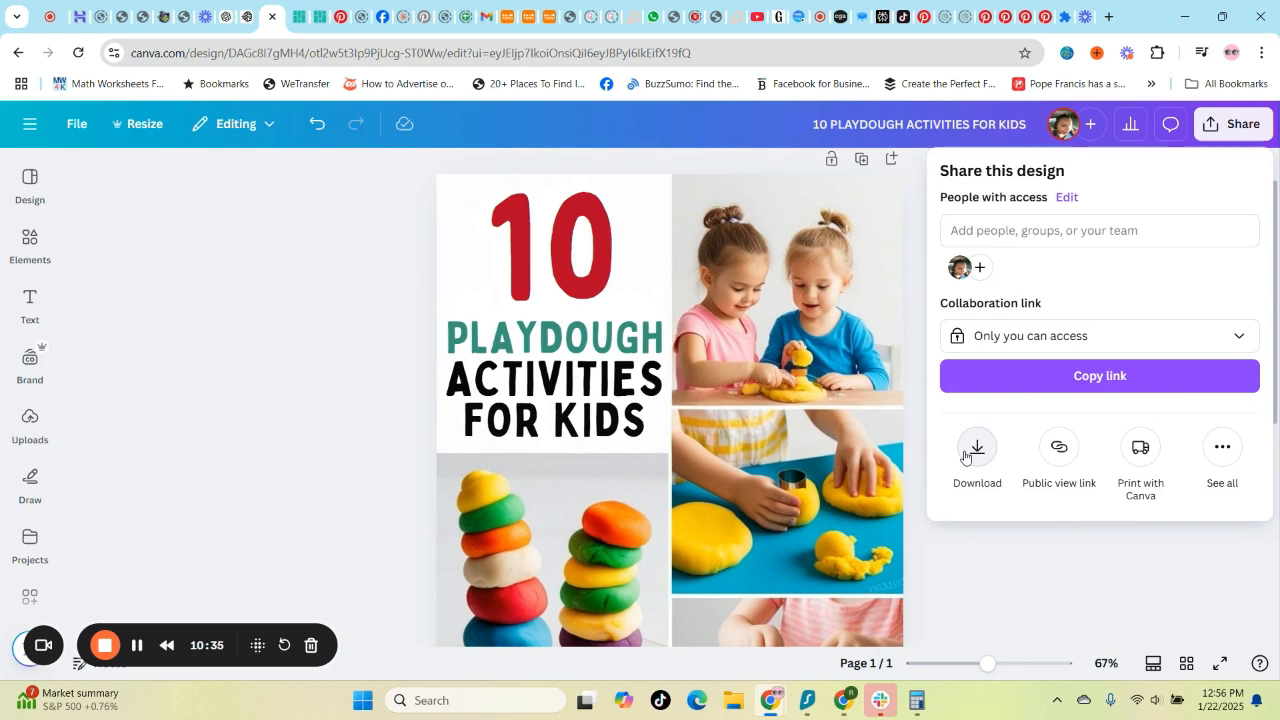
click(965, 457)
click(1086, 509)
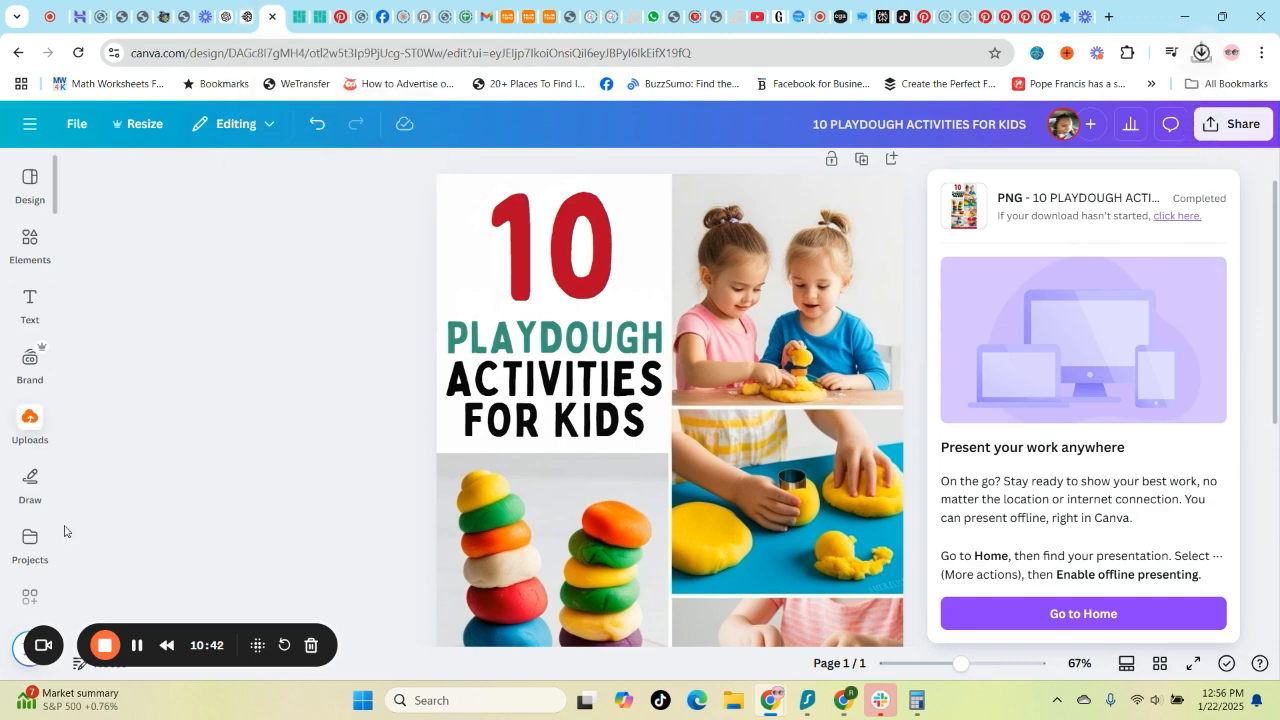
Step: Return from the design to Dream Lab and switch to the Content Goblin image library
click(31, 128)
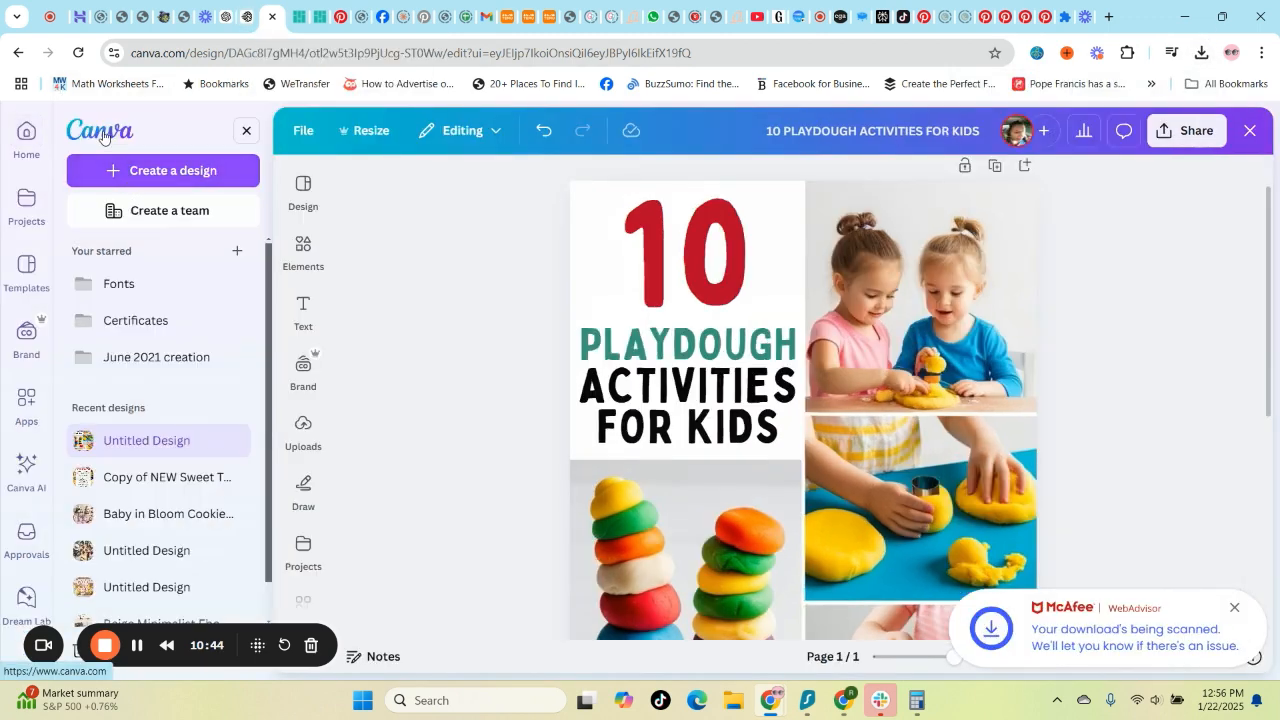
click(24, 598)
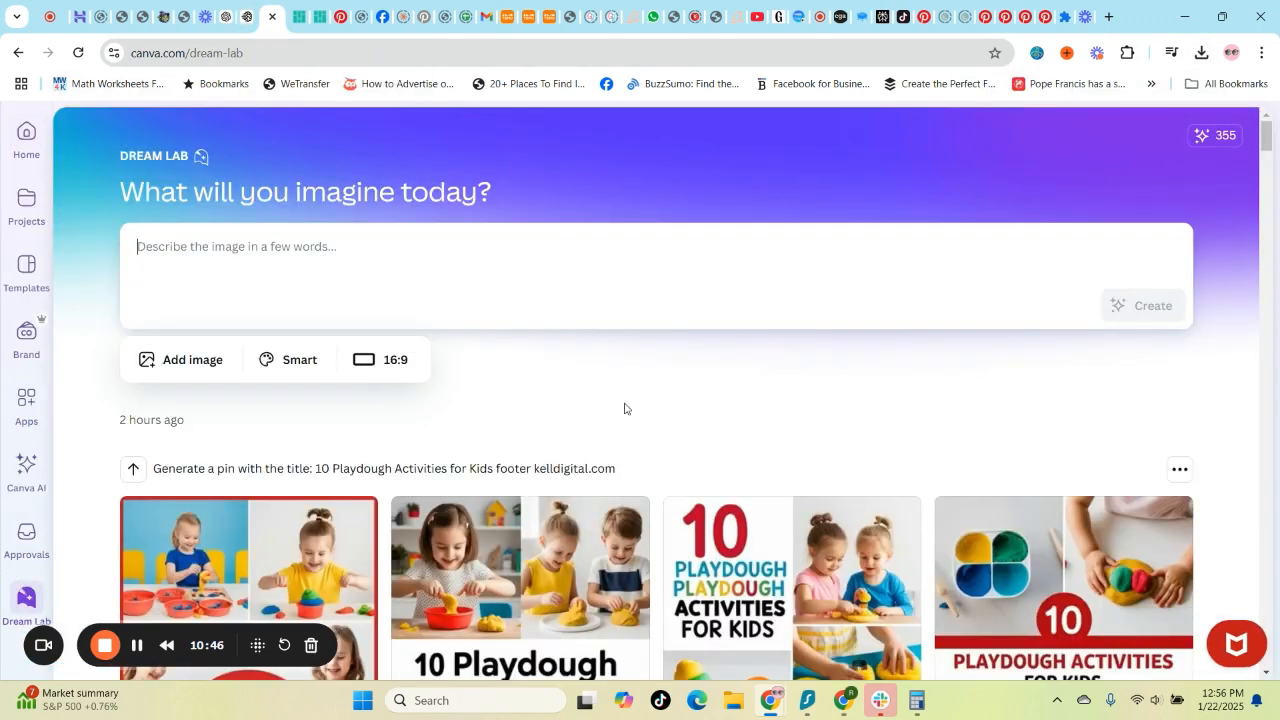
click(245, 16)
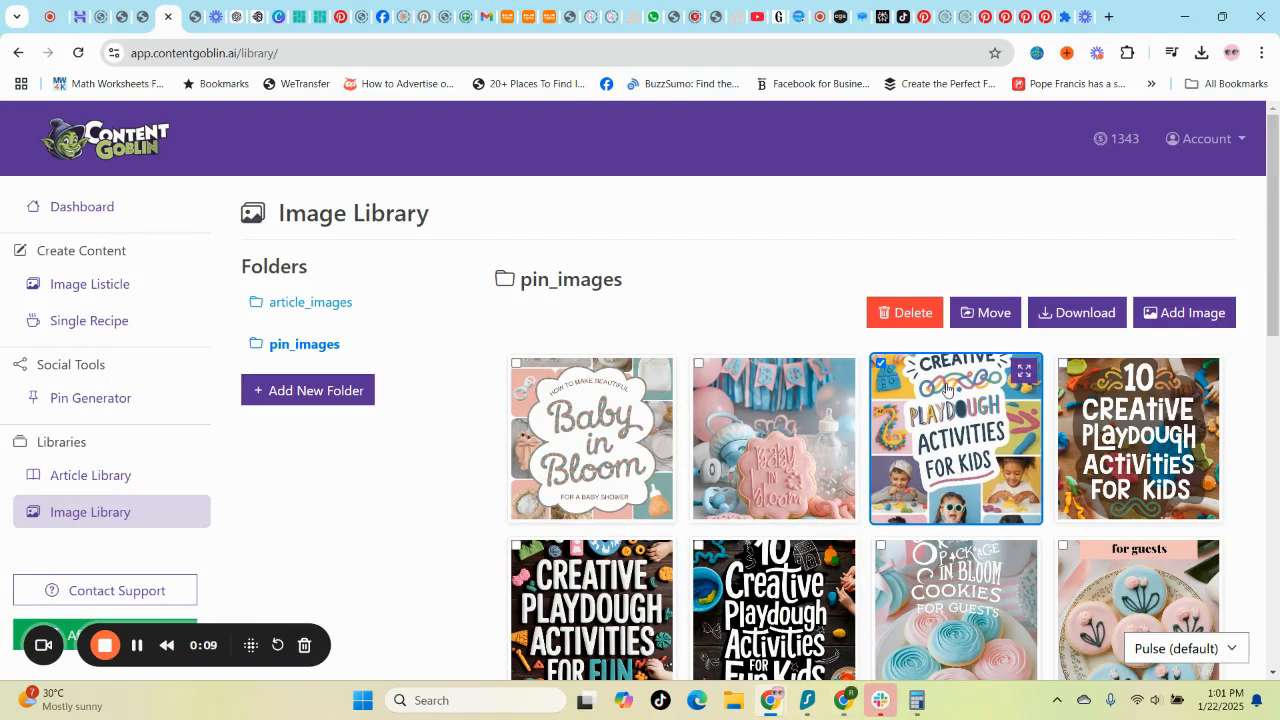
Step: In the pin_images folder, select the dark-background "10 Creative Playdough Activities for Kids" pin instead of the collage version
click(965, 453)
click(965, 453)
scroll(975, 457, down, 1)
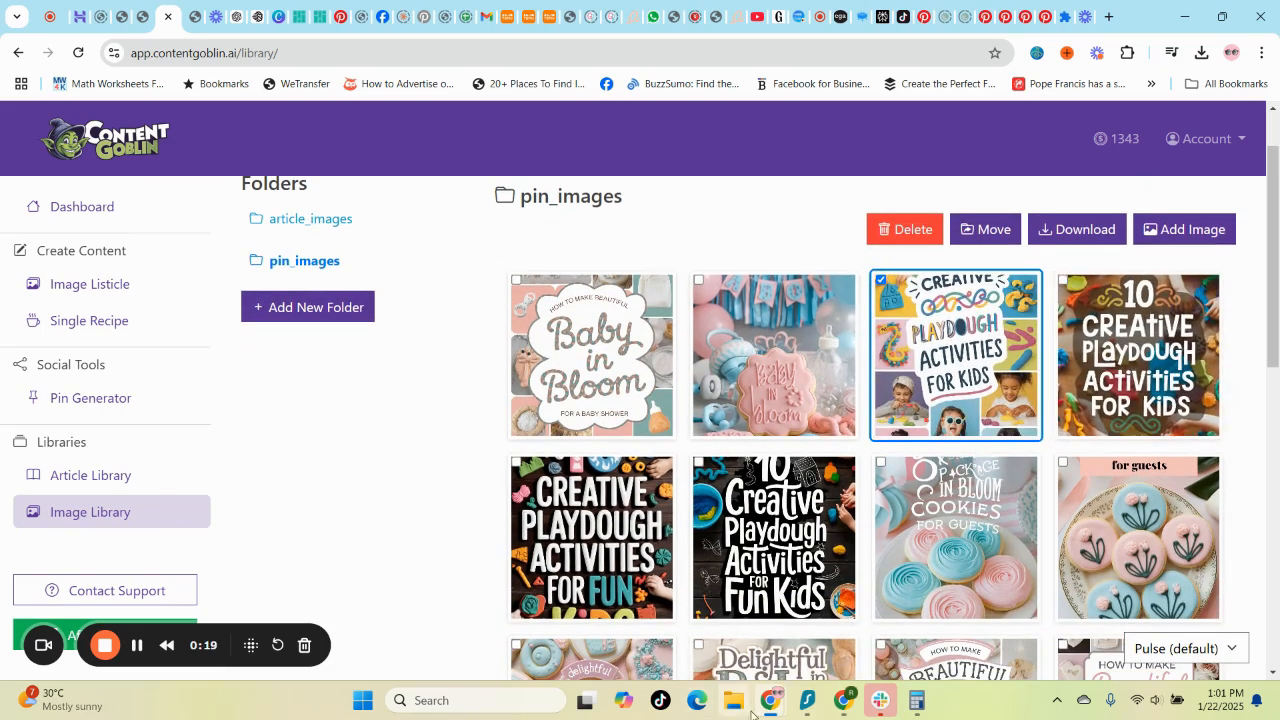
click(1068, 300)
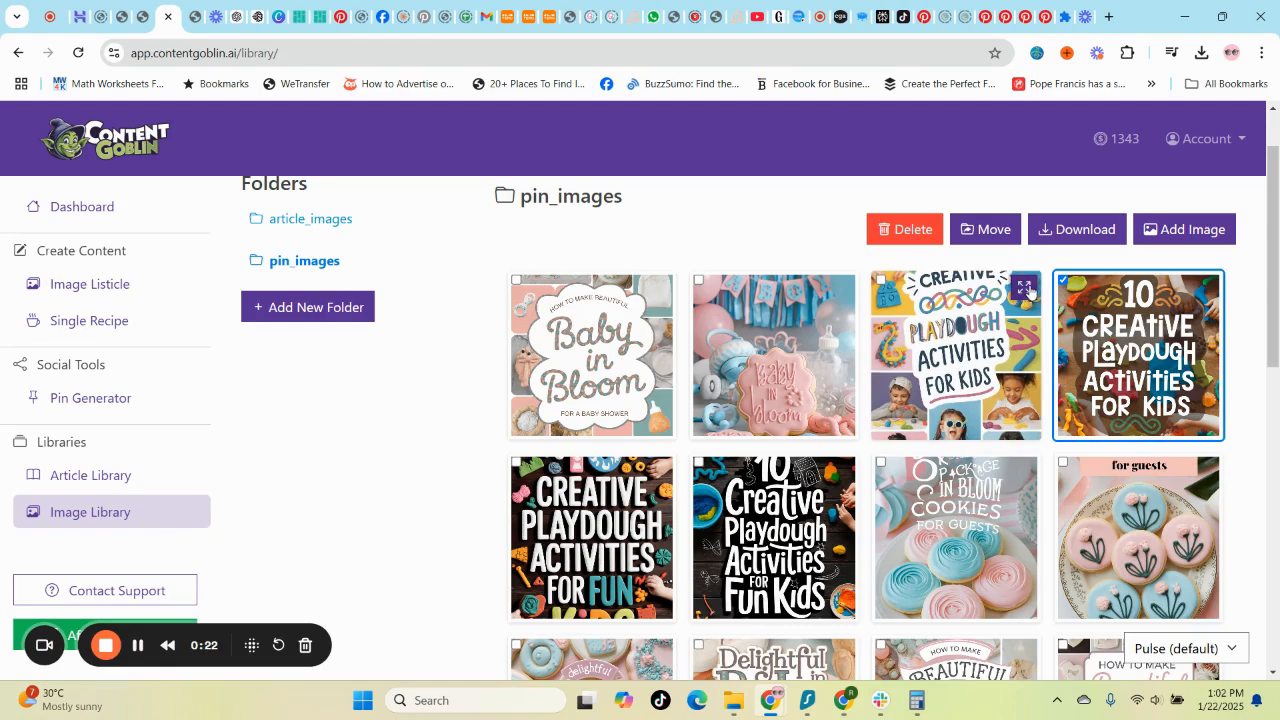
Step: Enlarge the collage-style "10 Creative Playdough Activities for Kids" pin and examine it from the title down to the kelldigital.com footer
click(1024, 288)
scroll(751, 400, down, 3)
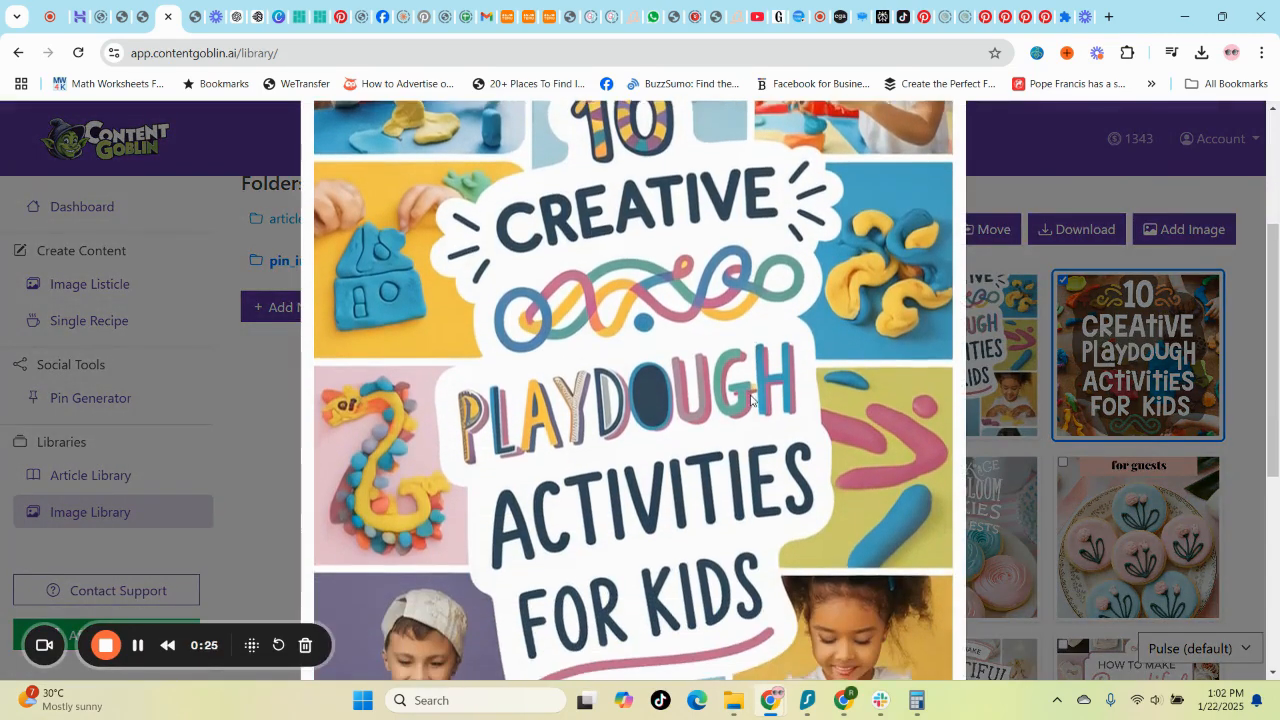
scroll(751, 400, down, 2)
scroll(751, 400, up, 2)
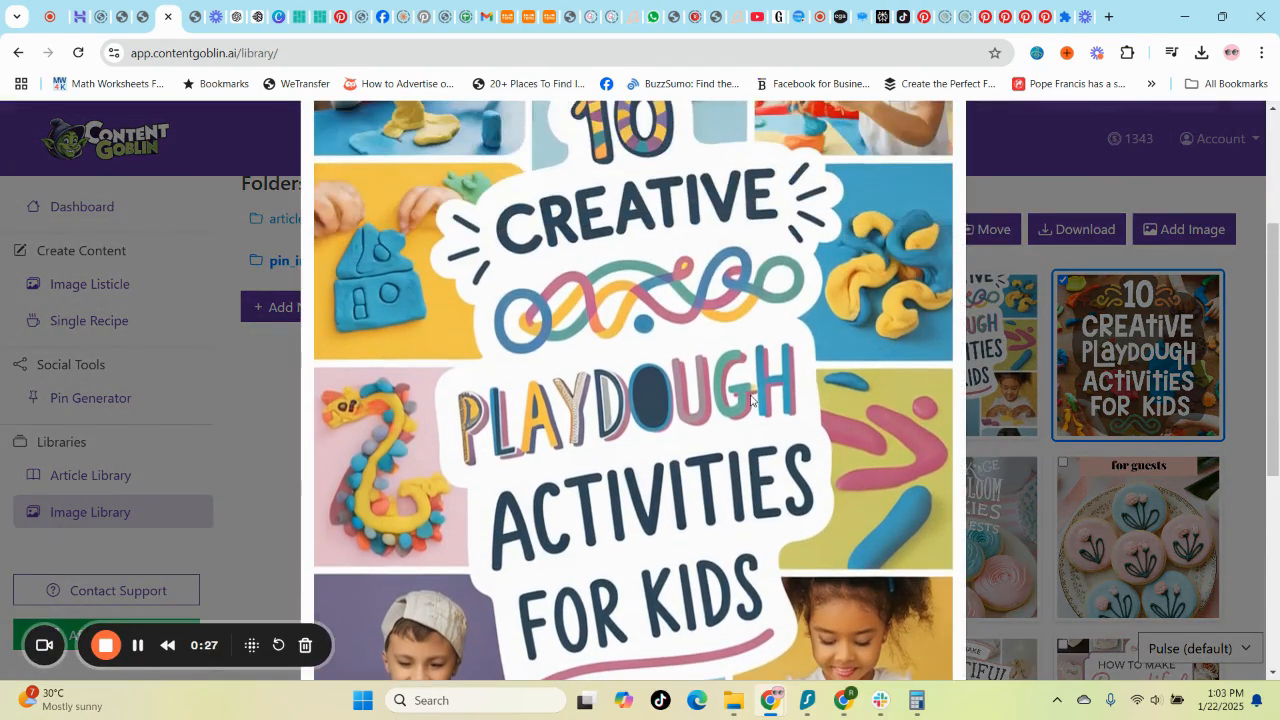
scroll(751, 400, up, 2)
scroll(751, 400, down, 4)
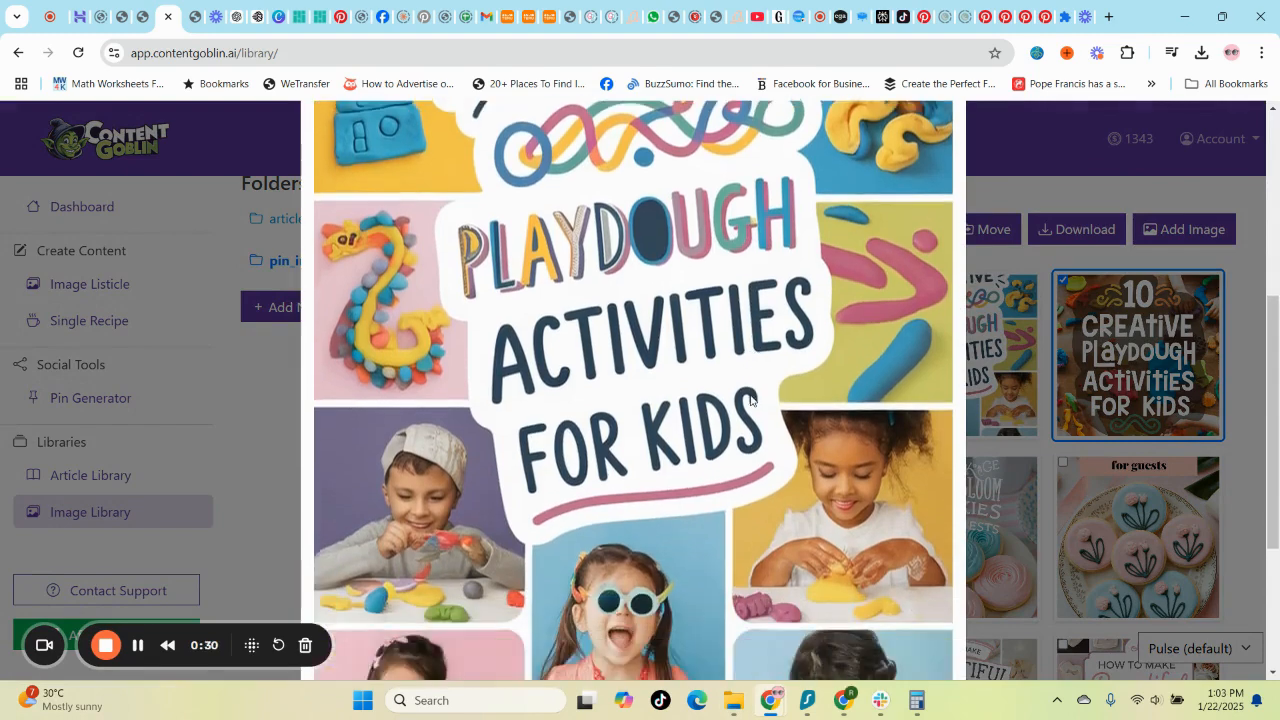
scroll(751, 400, down, 4)
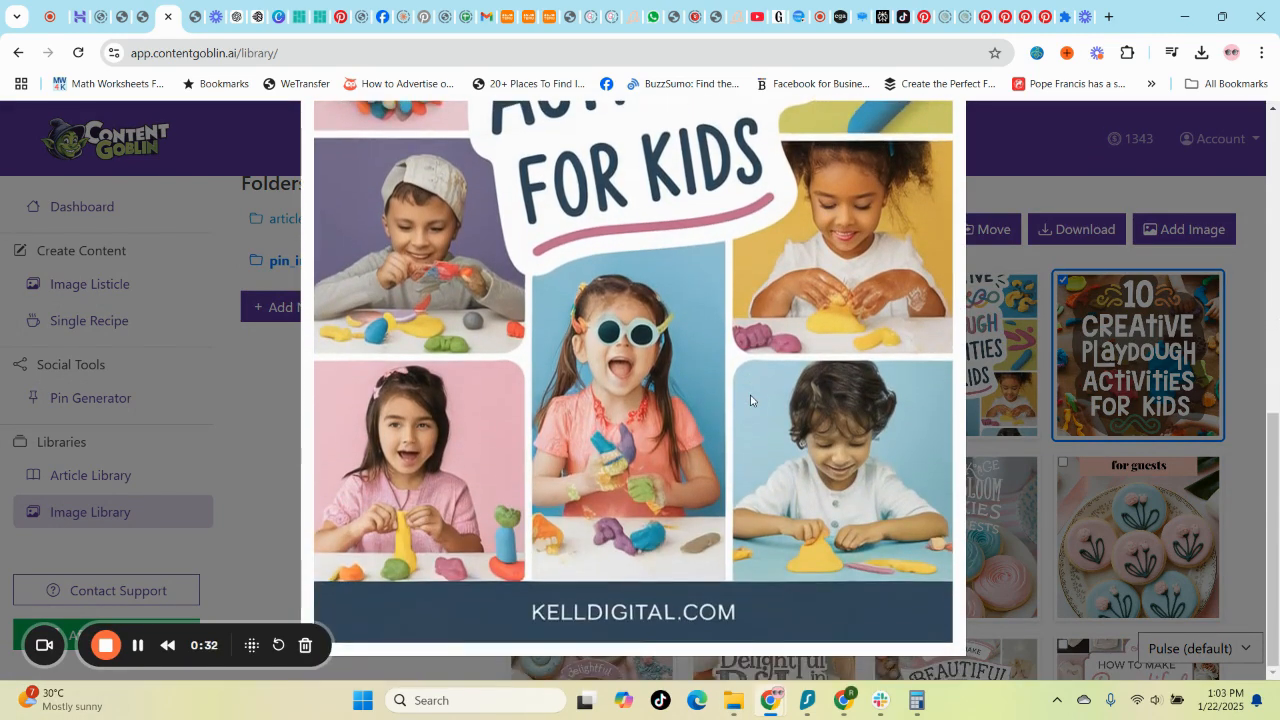
scroll(751, 400, up, 6)
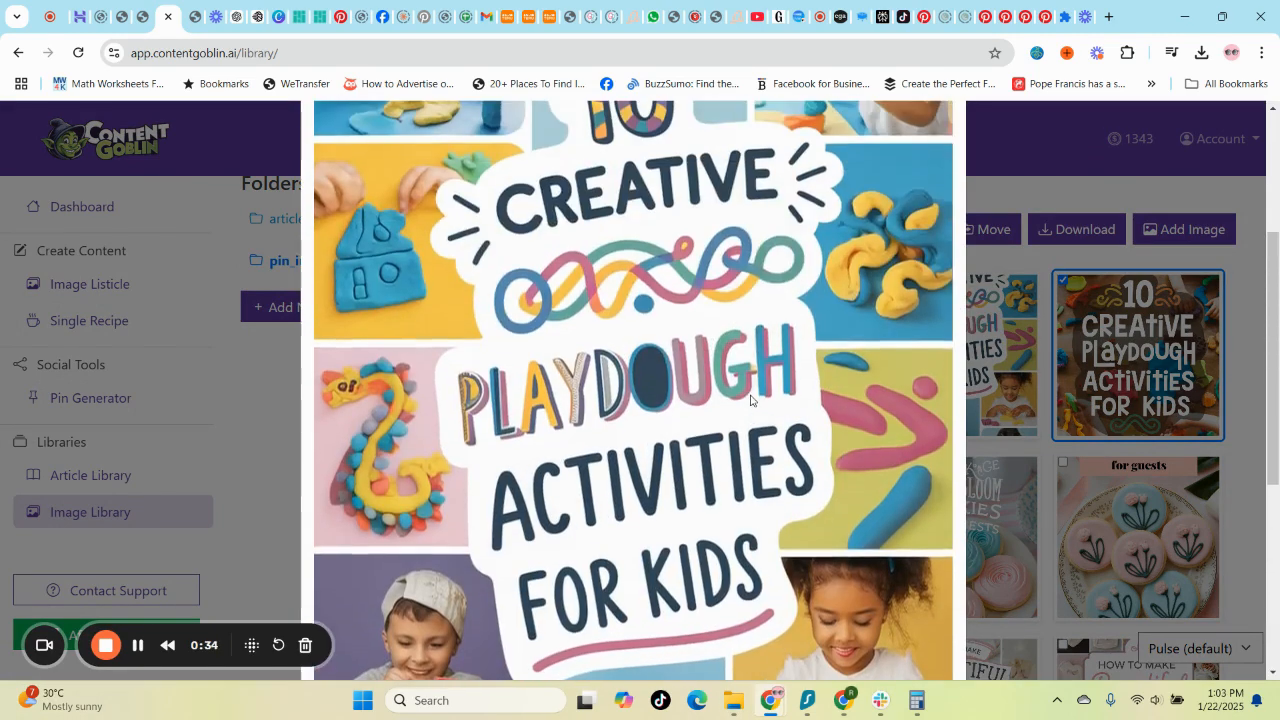
Step: Close the collage pin, then select, enlarge and examine the "10 Creative Playdough Activities for Fun Kids" pin from the title to the kelldigital.com footer
scroll(751, 400, up, 1)
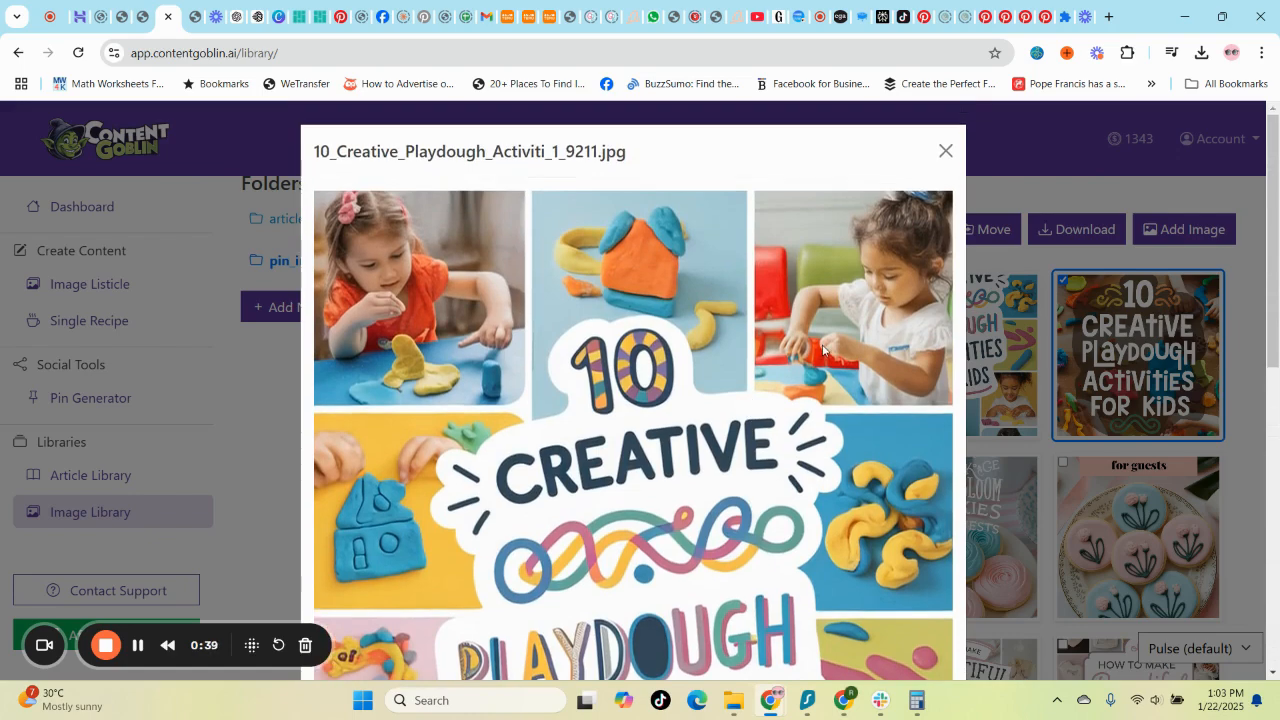
click(945, 152)
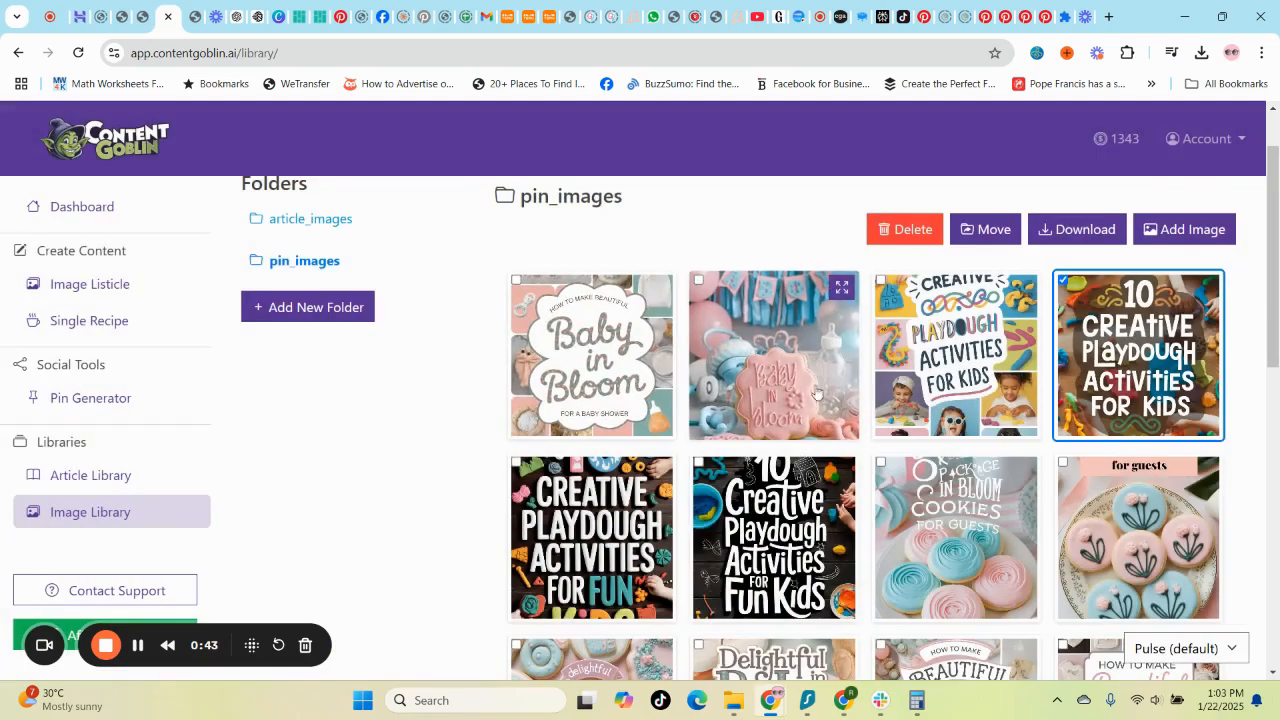
click(622, 524)
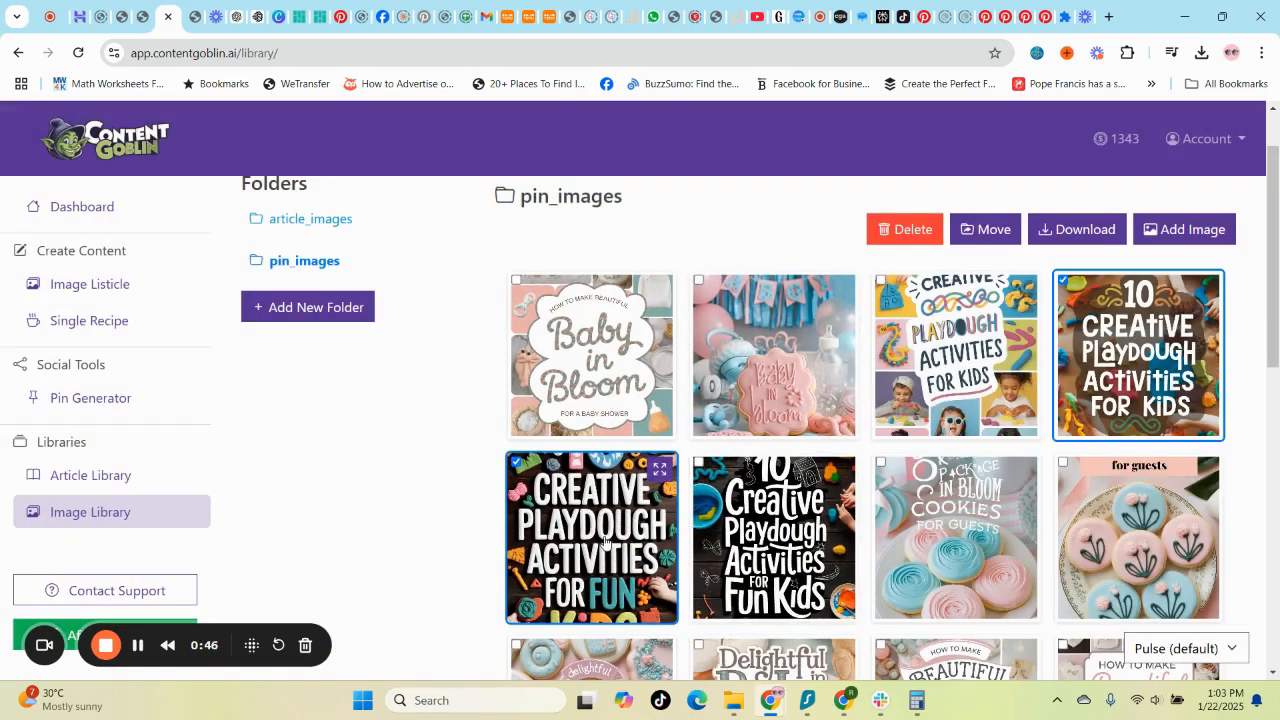
click(661, 469)
scroll(811, 443, down, 5)
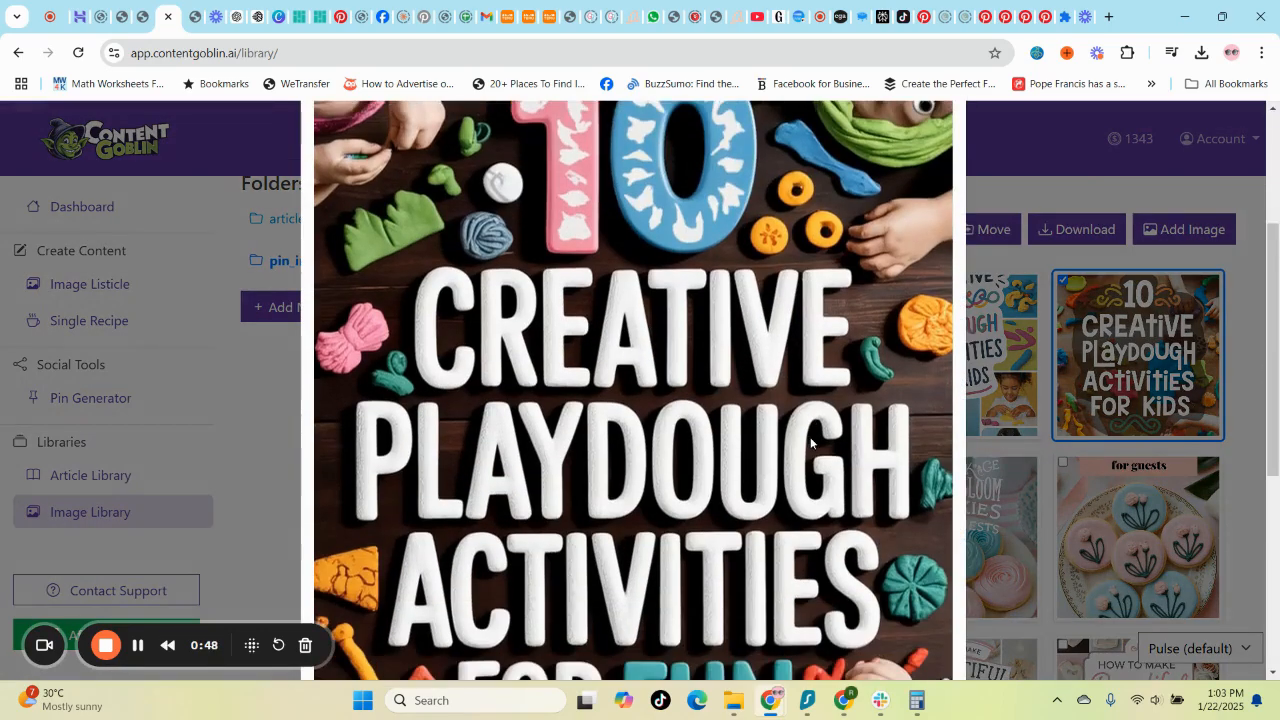
scroll(811, 443, up, 4)
scroll(811, 443, down, 2)
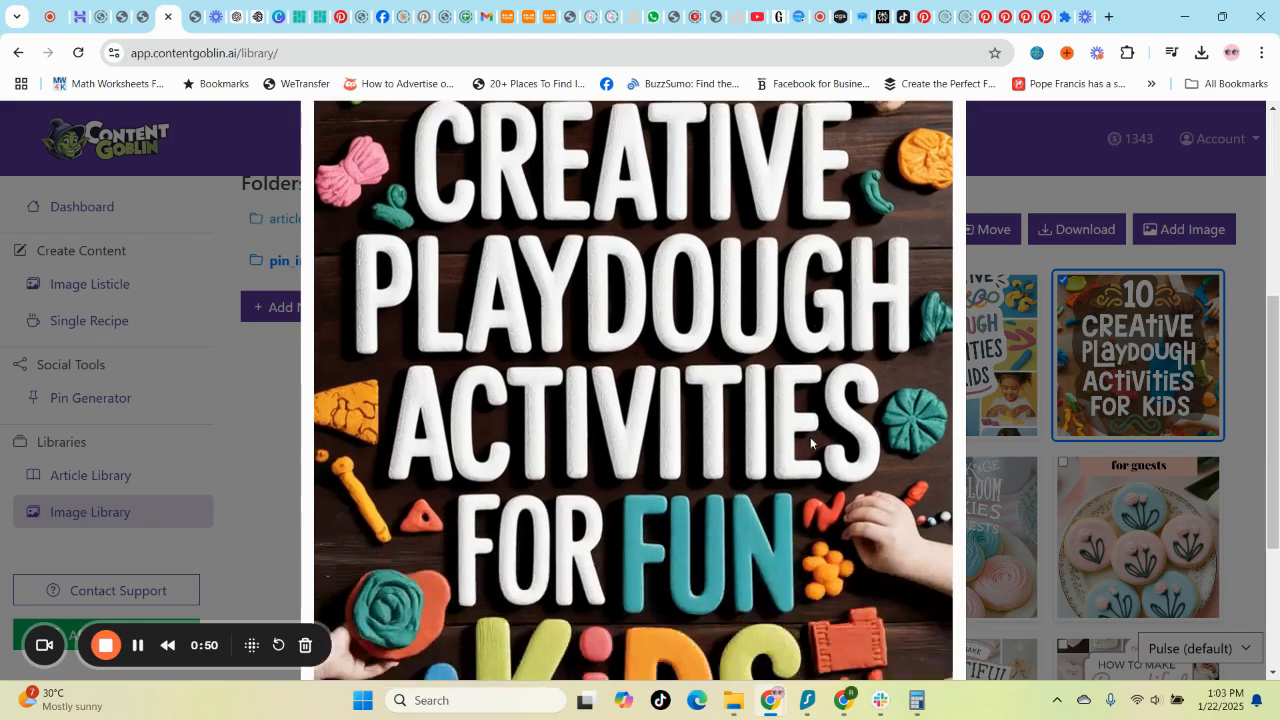
scroll(811, 443, down, 5)
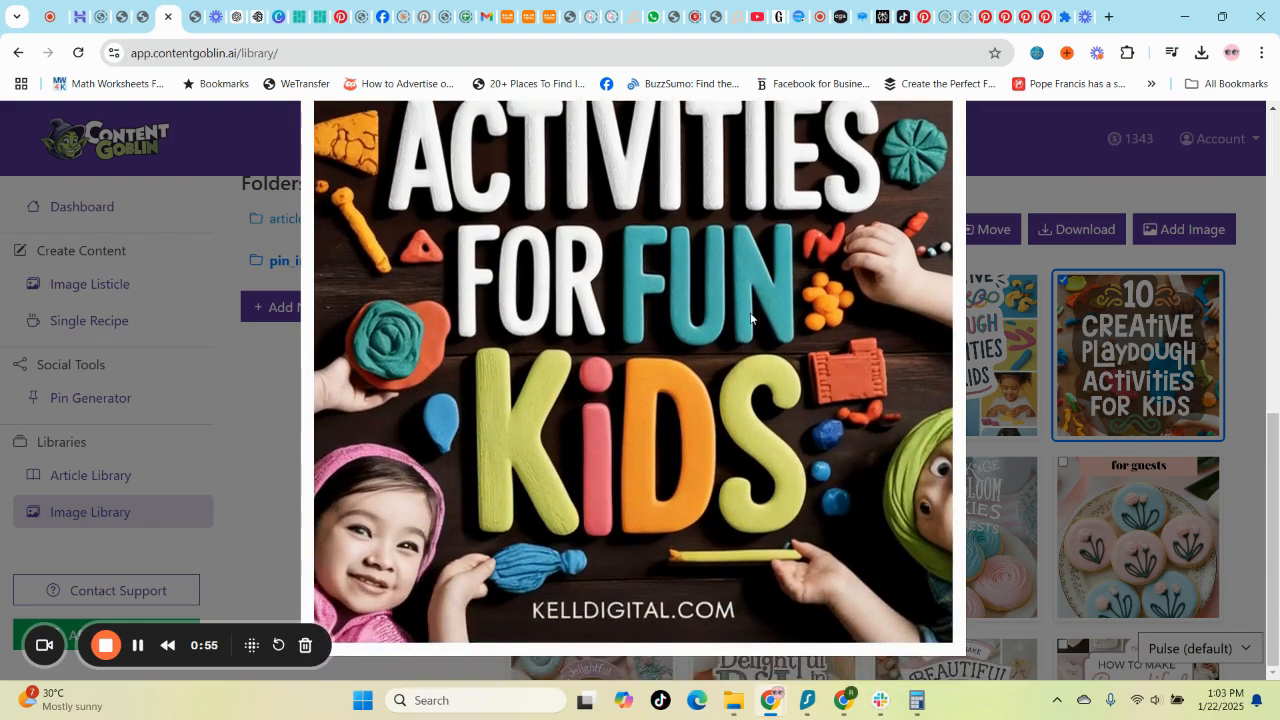
scroll(724, 316, up, 3)
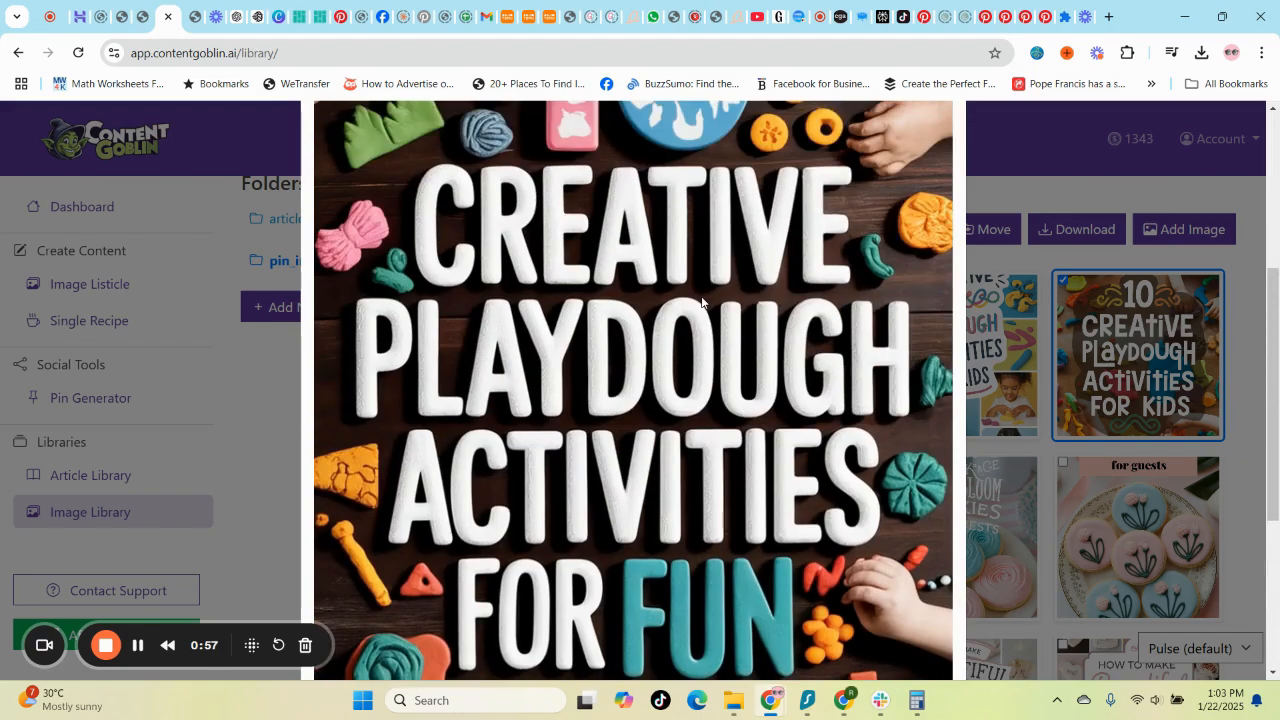
scroll(617, 502, down, 1)
scroll(719, 563, down, 2)
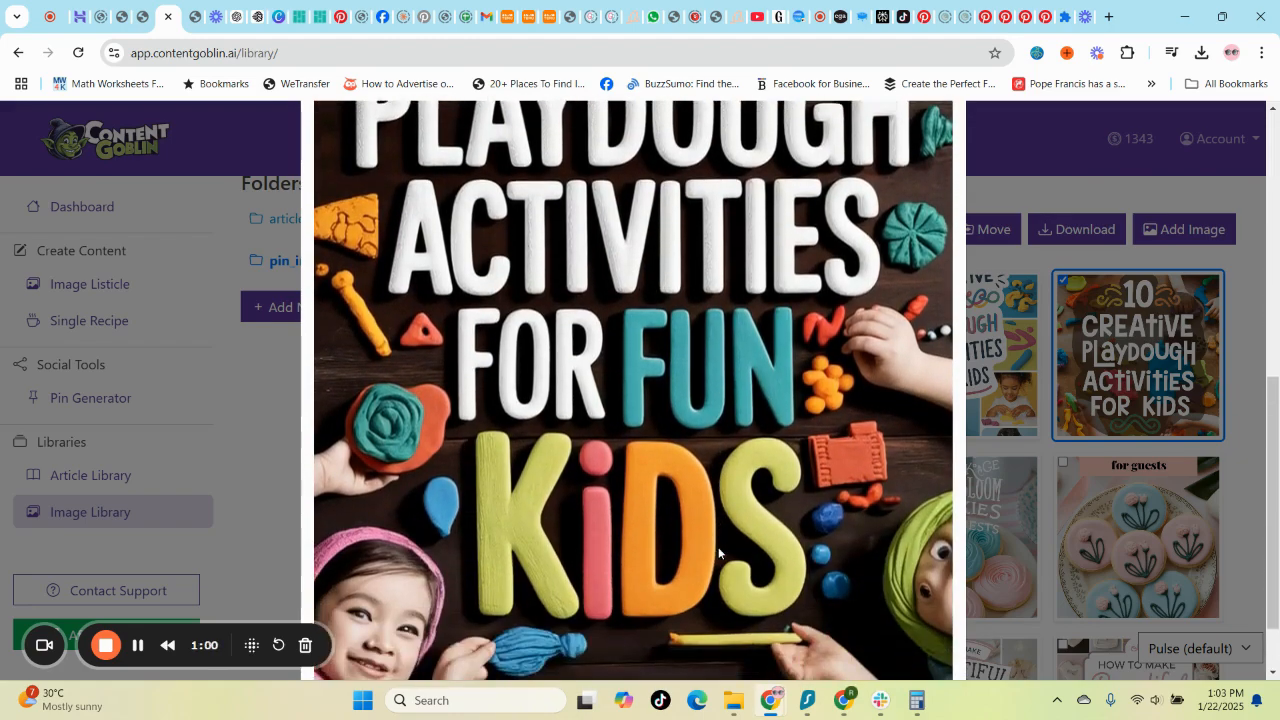
scroll(749, 497, up, 4)
click(974, 381)
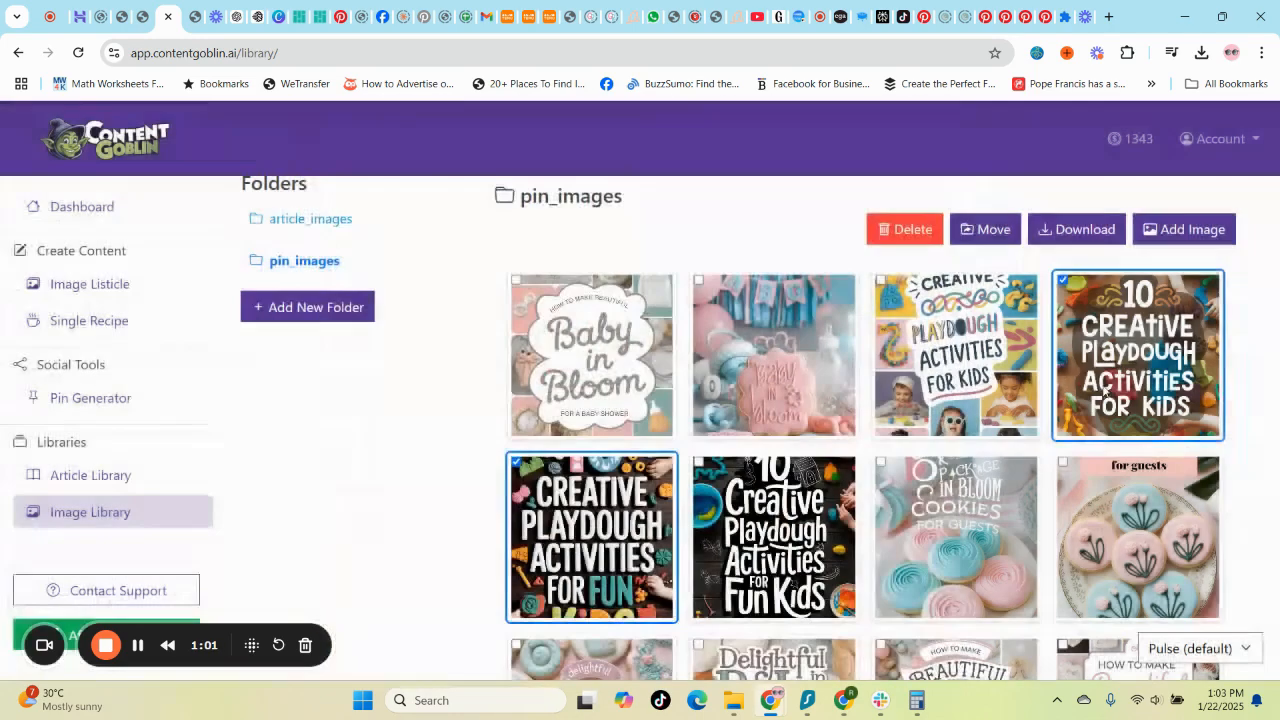
Step: Deselect the brown-background "10 Creative Playdough Activities for Kids" pin, enlarge it to examine its title lettering and close the preview
click(1150, 313)
scroll(1004, 410, down, 3)
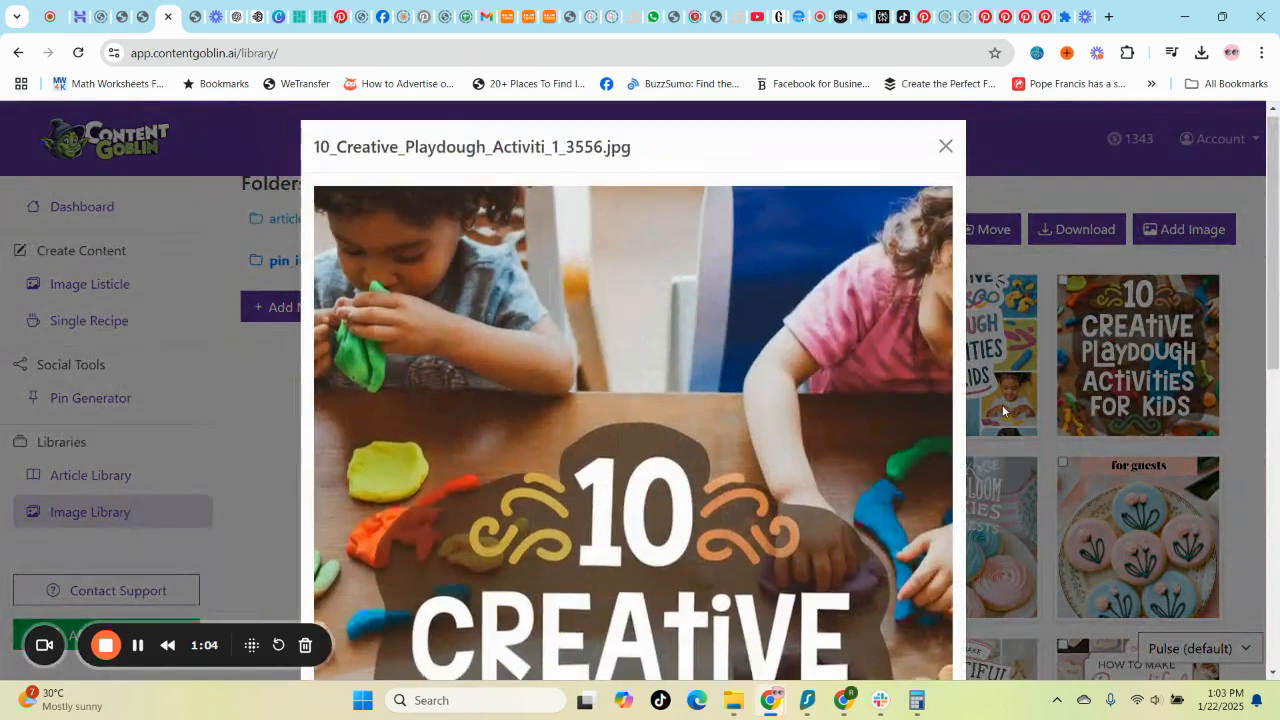
scroll(1004, 410, down, 3)
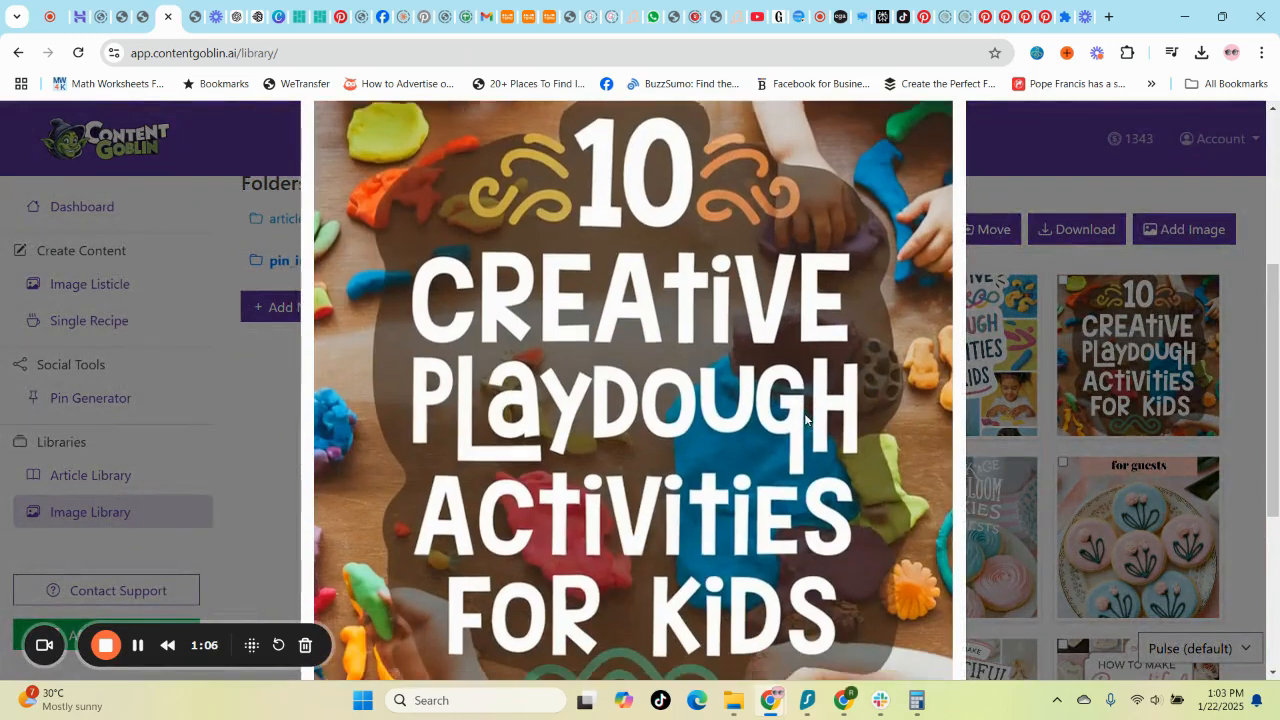
scroll(805, 420, up, 4)
scroll(805, 420, down, 3)
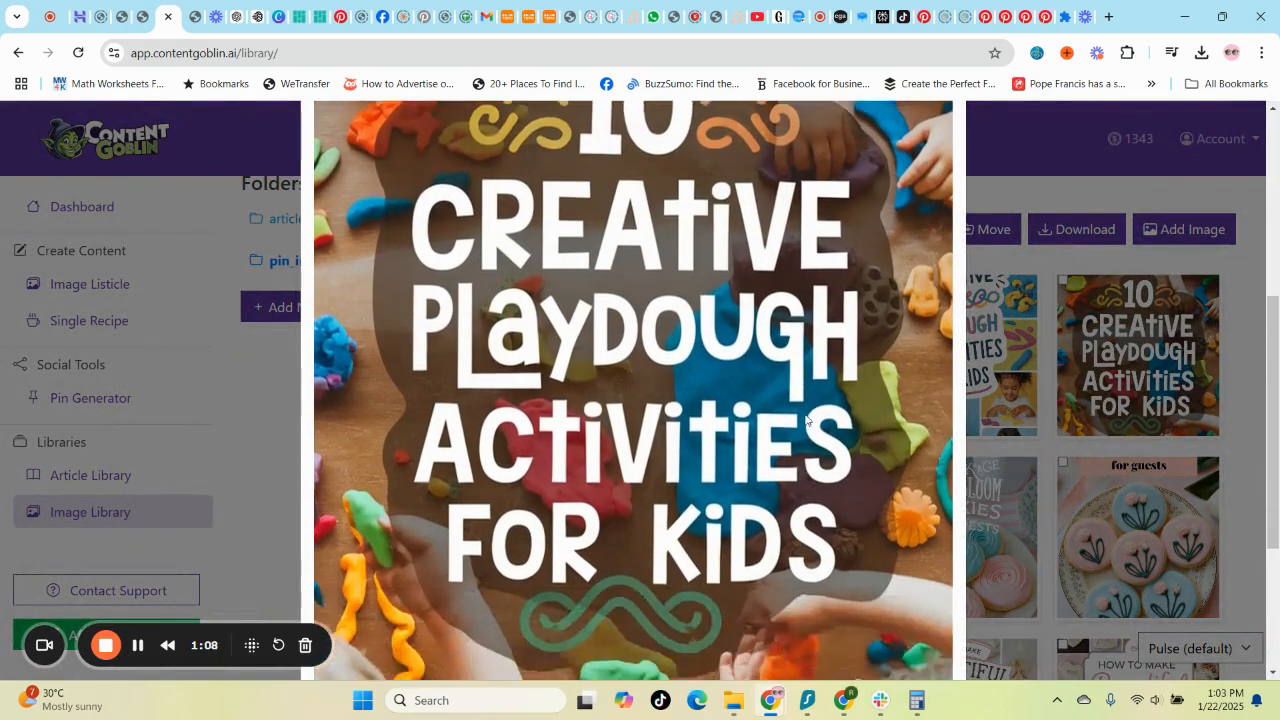
scroll(805, 420, up, 5)
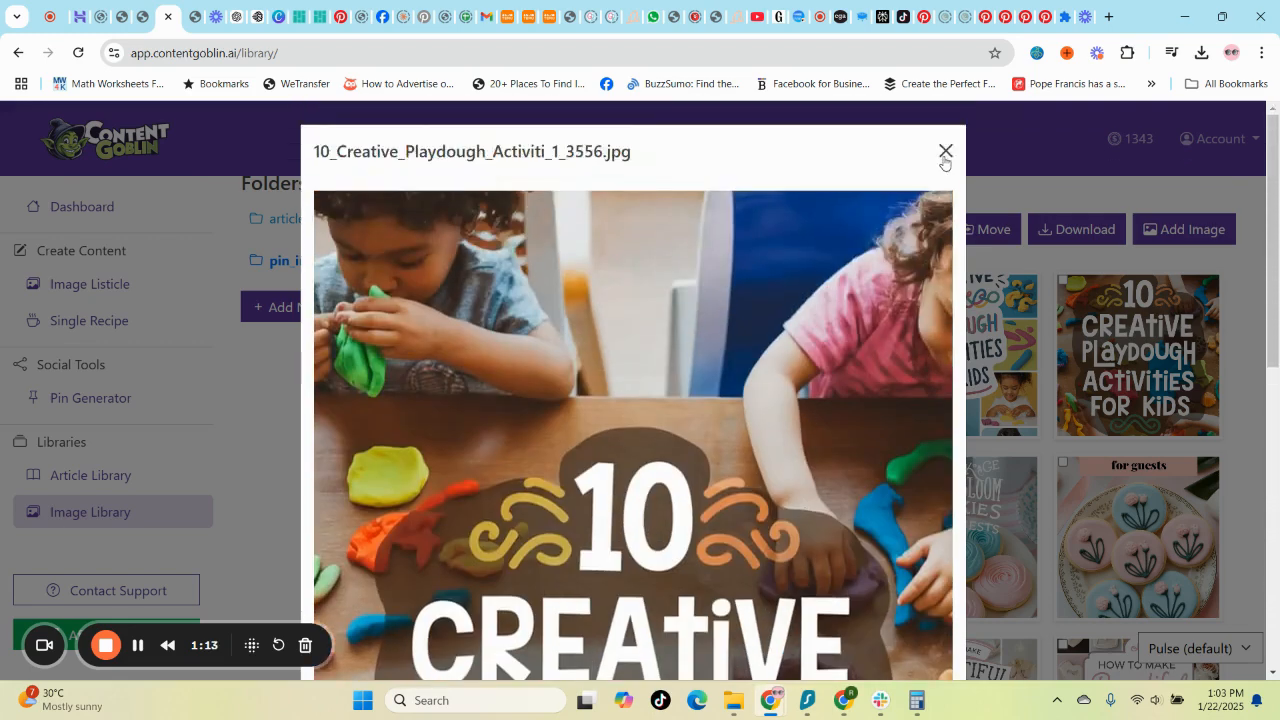
click(945, 152)
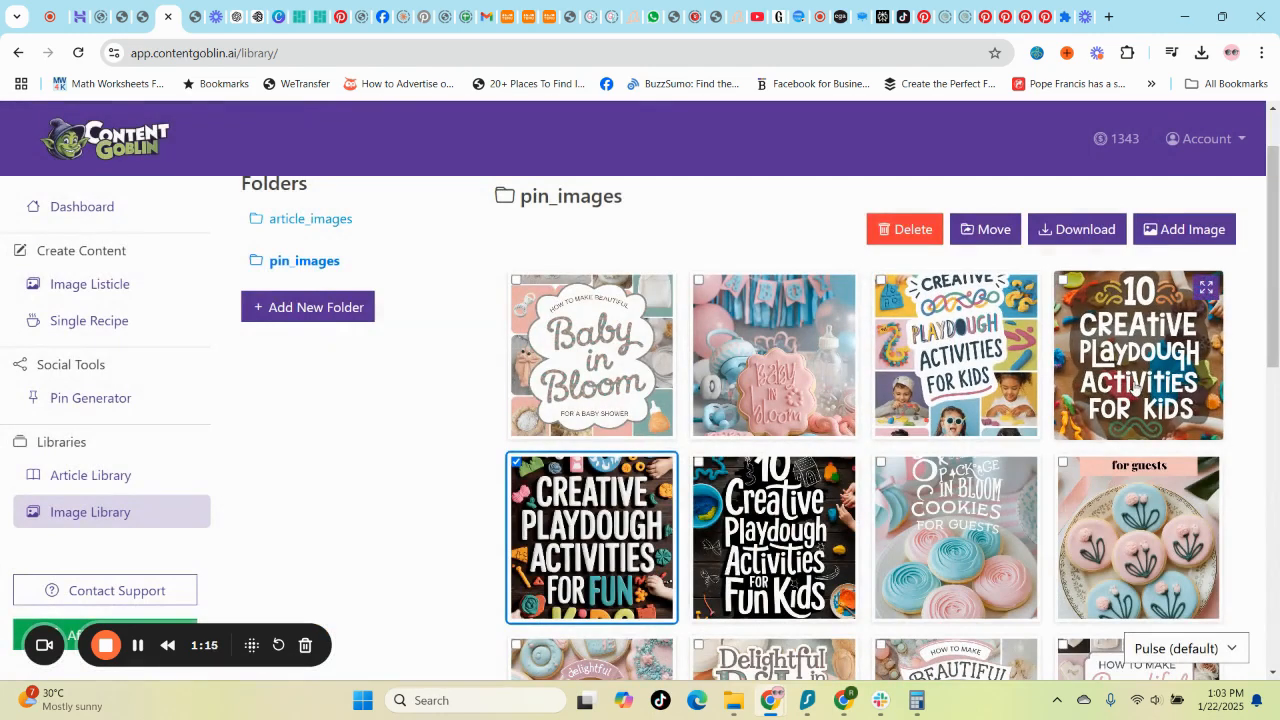
Step: Select and enlarge the "Package Baby in Bloom Cookies for Guests" pin, examine its title lettering and close the preview
click(956, 508)
click(1022, 470)
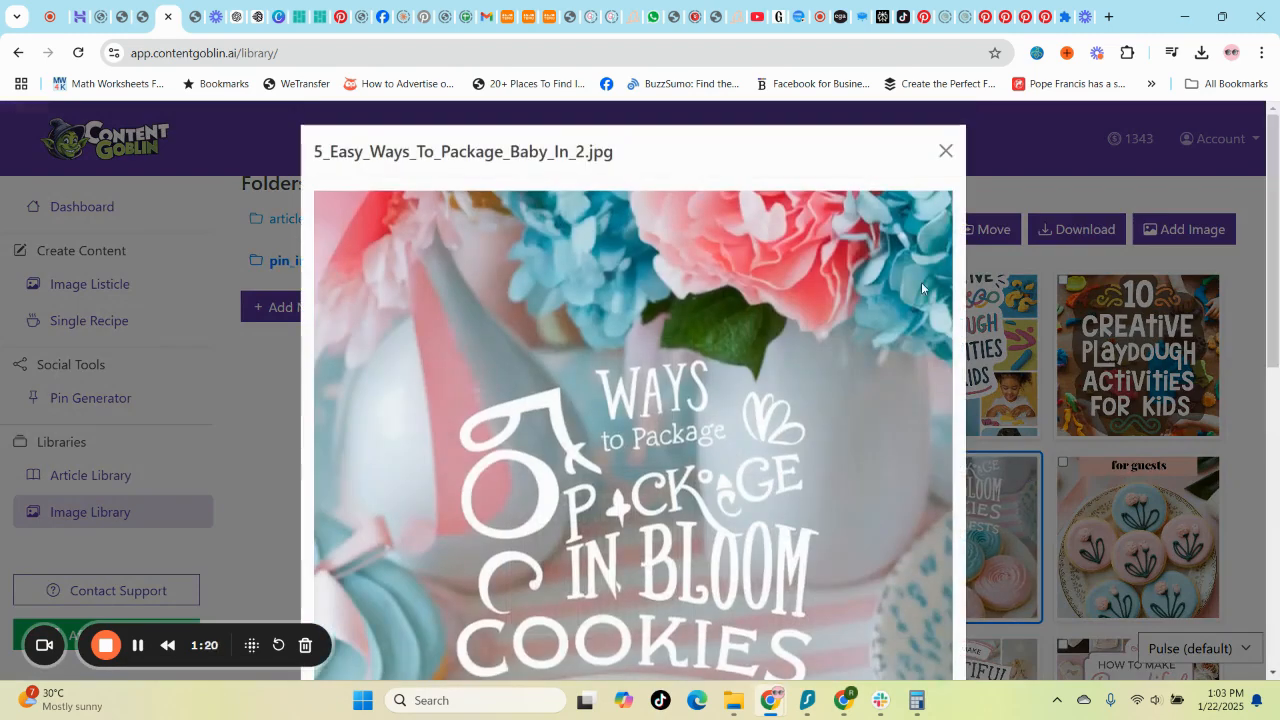
scroll(862, 473, down, 2)
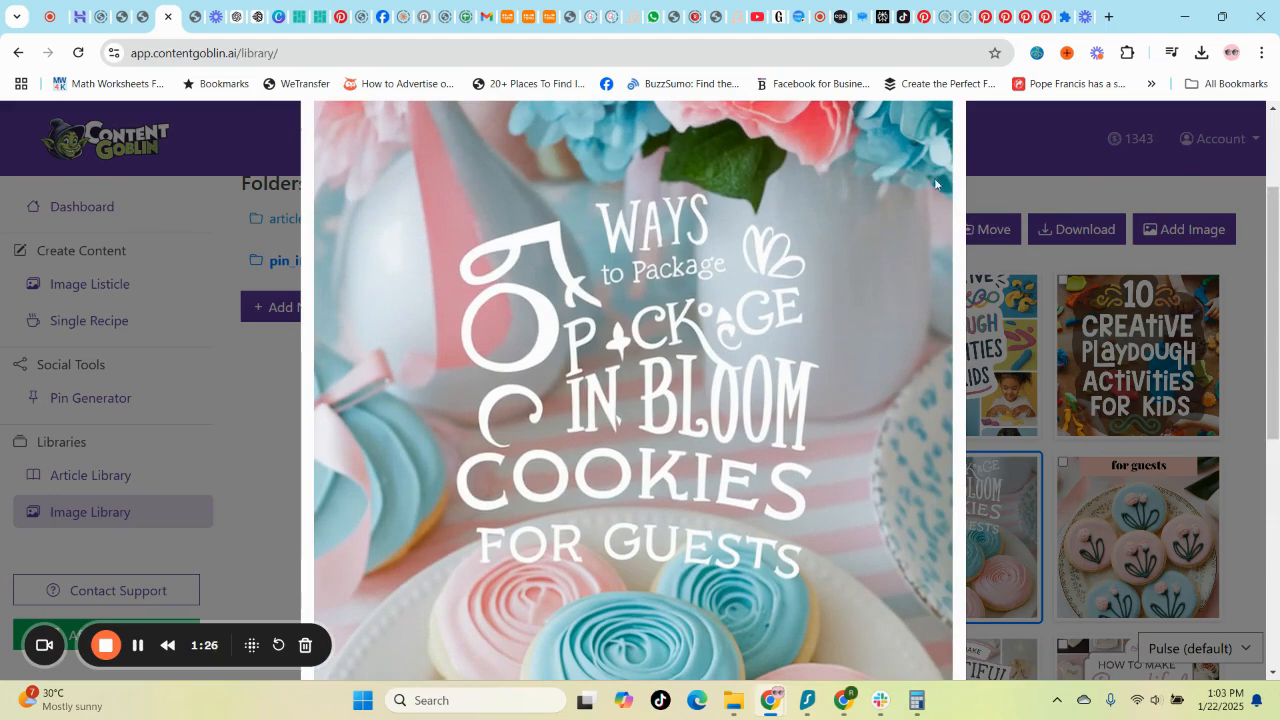
scroll(935, 184, up, 2)
click(946, 150)
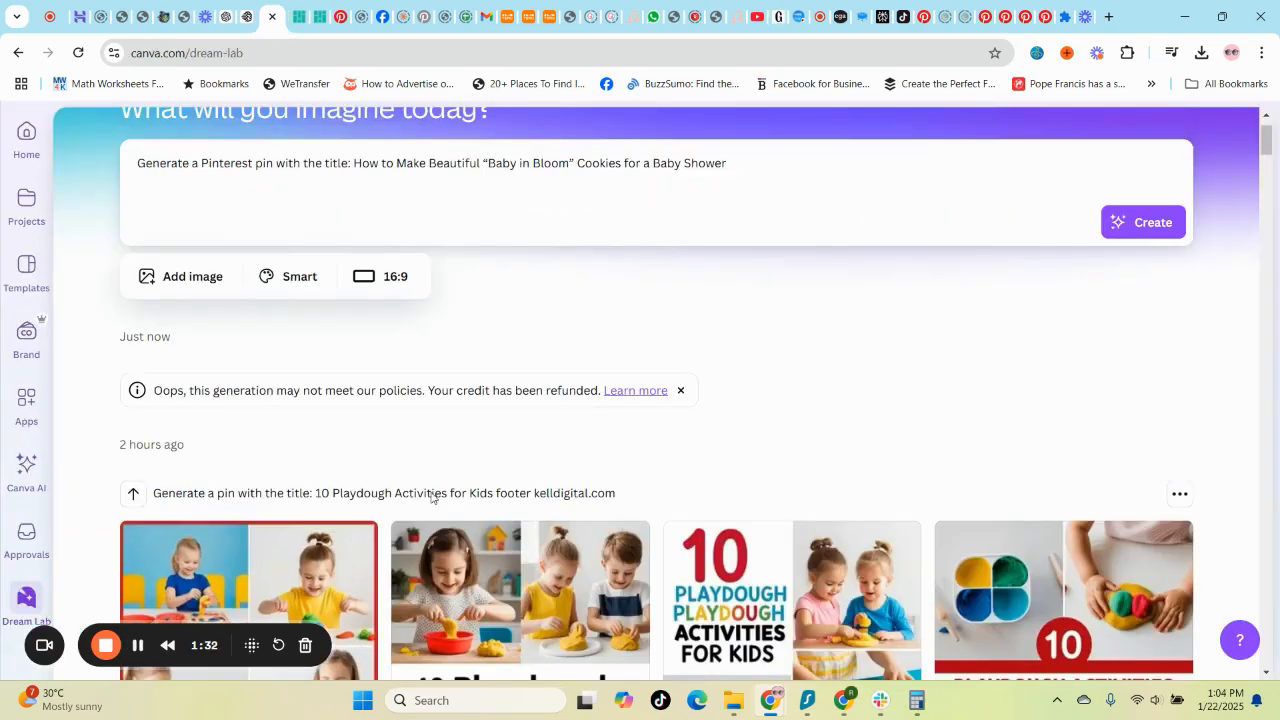
Step: In Canva Dream Lab, review the Baby in Bloom cookie prompt, its generation notice and the playdough pins
scroll(475, 452, up, 2)
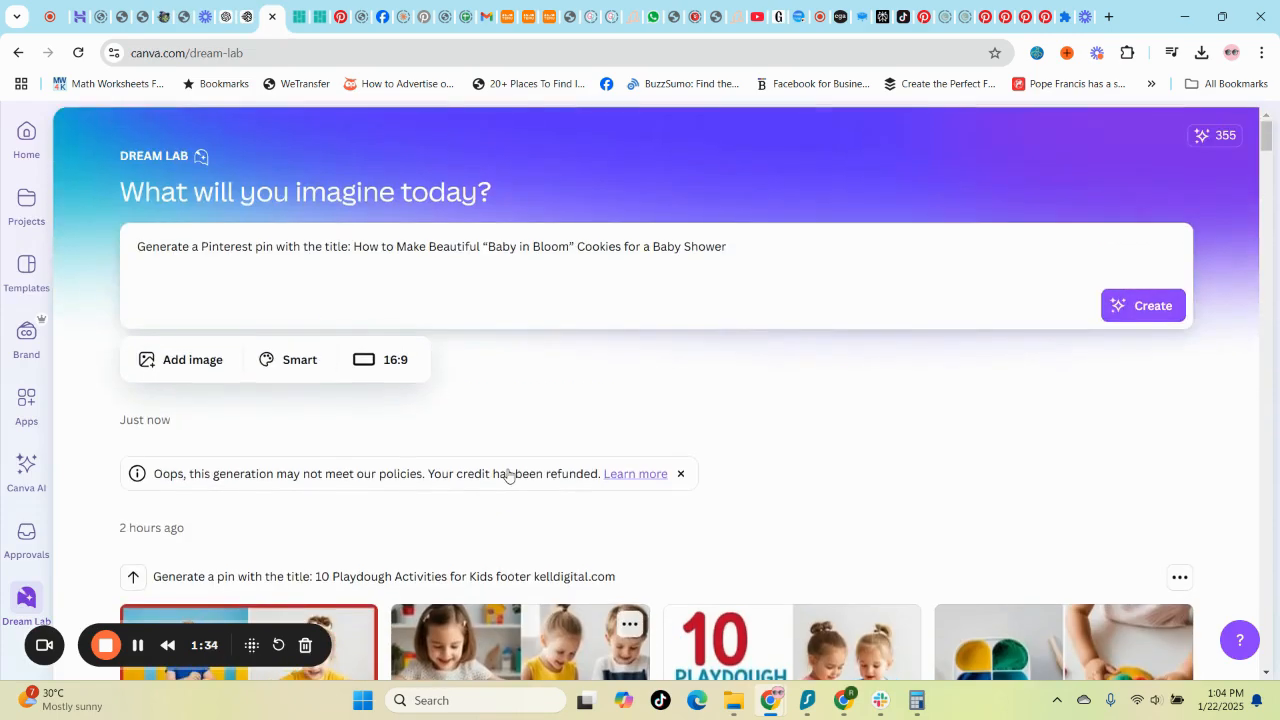
scroll(497, 465, down, 4)
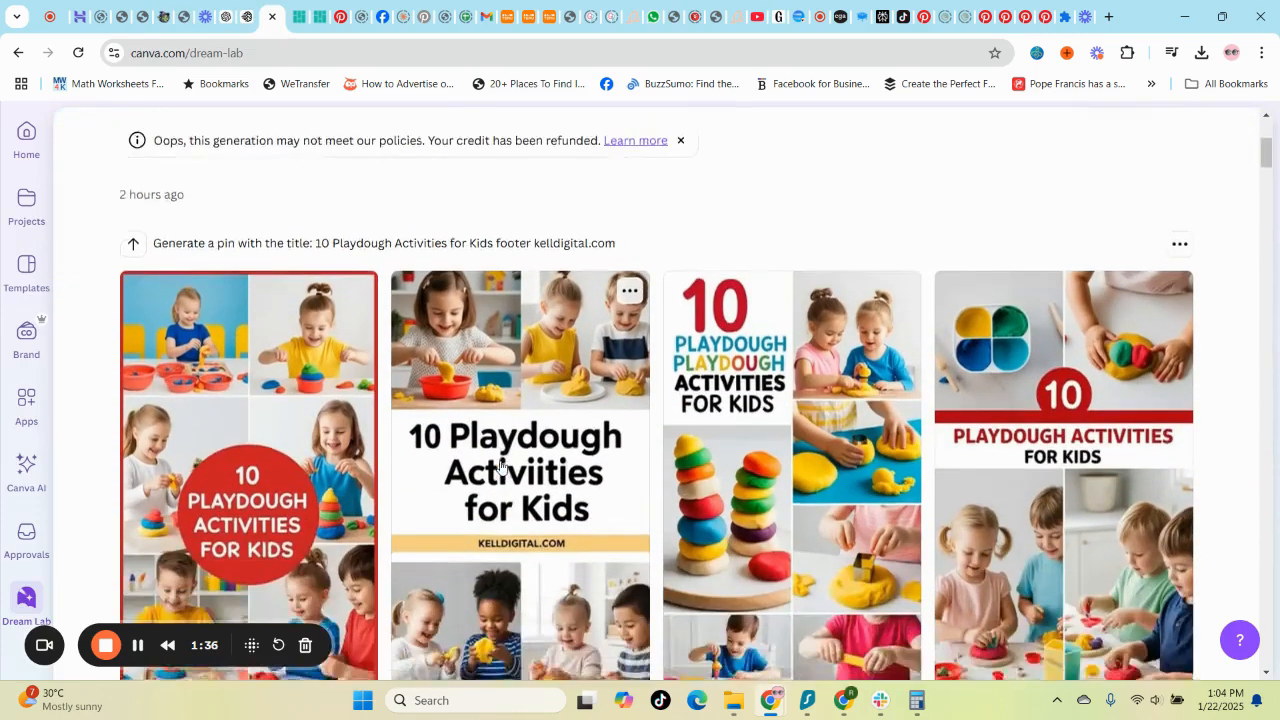
scroll(501, 467, up, 3)
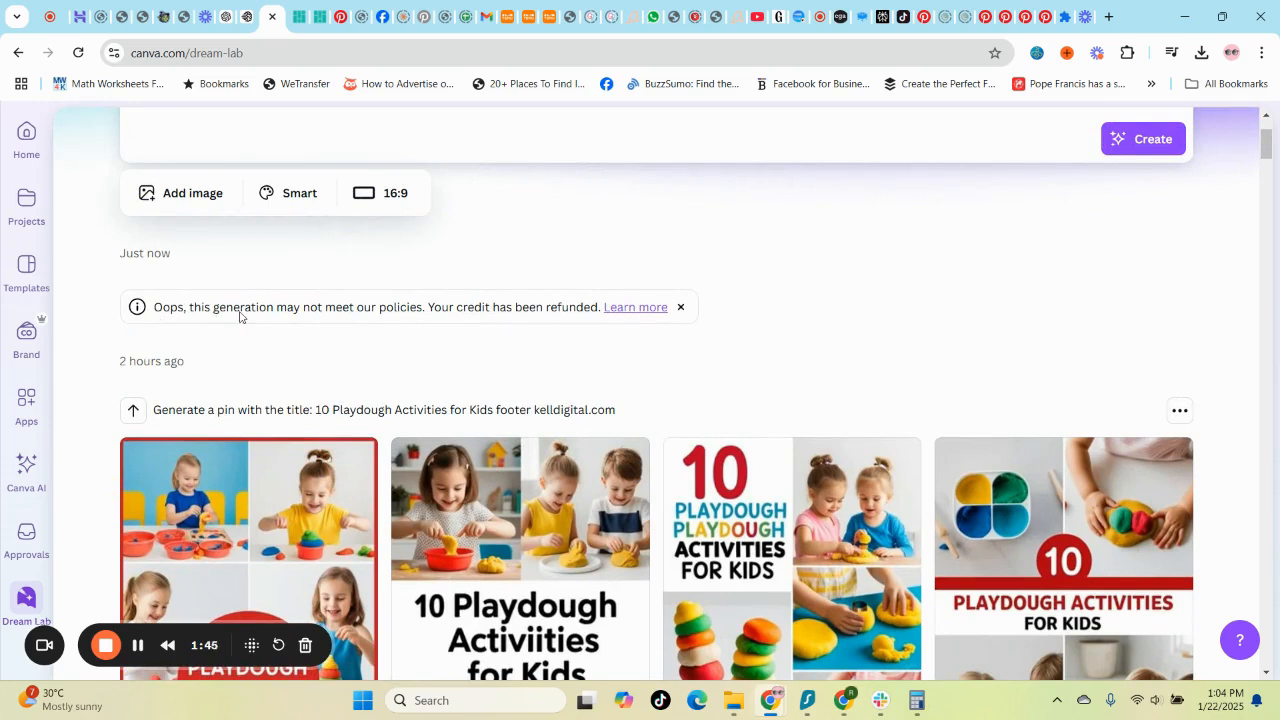
scroll(524, 356, up, 2)
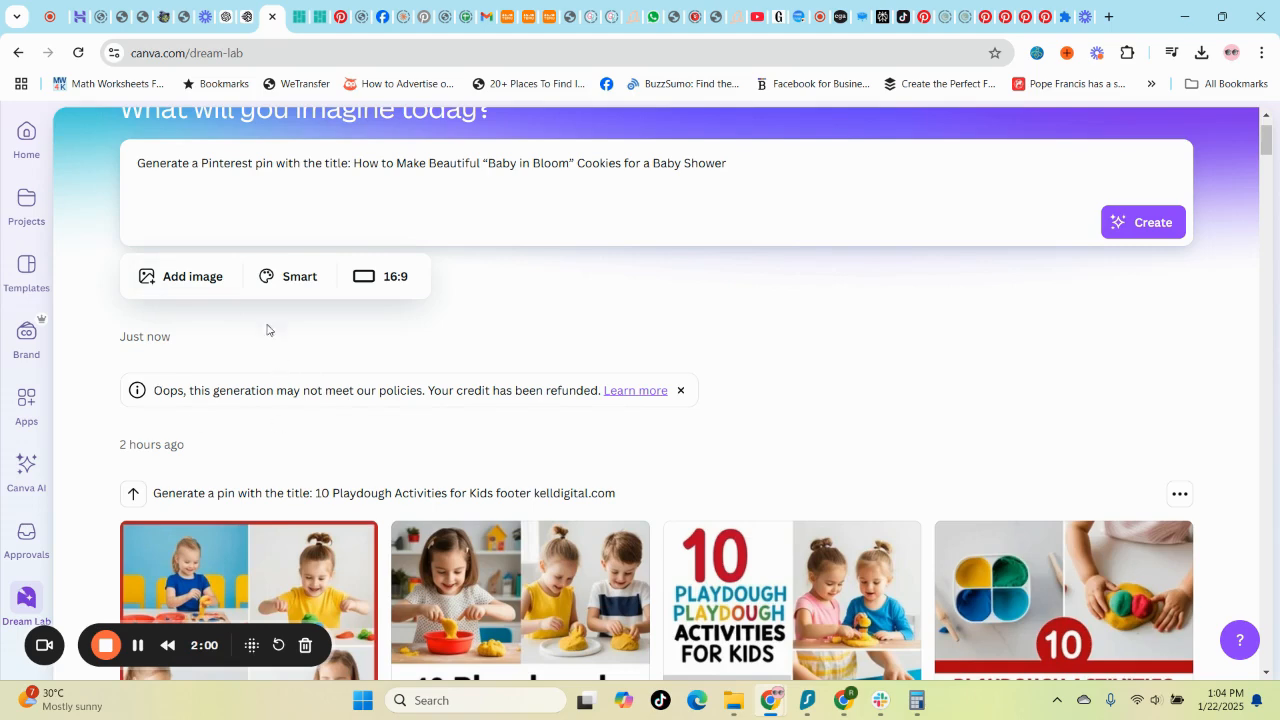
Step: Switch to Ideogram, look at the Ideogram Plus upgrade offer and show all plans to compare their monthly prices
mouse_move(250, 22)
click(249, 20)
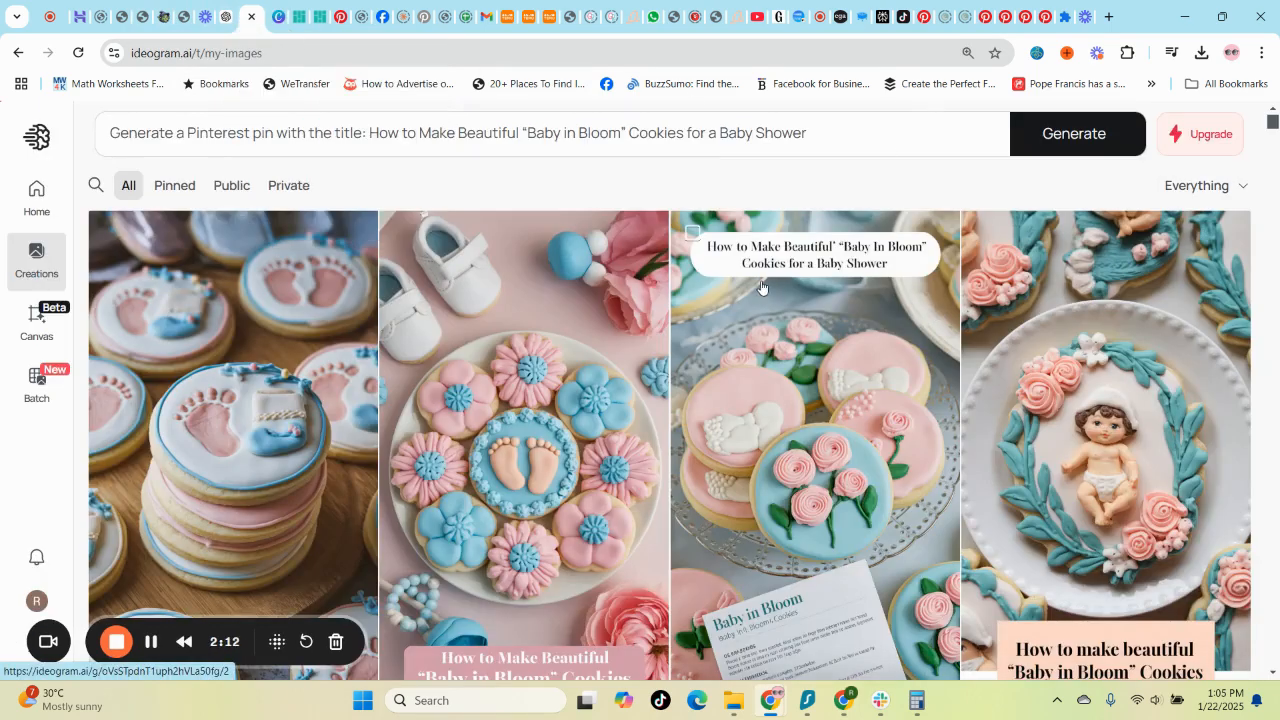
click(1200, 133)
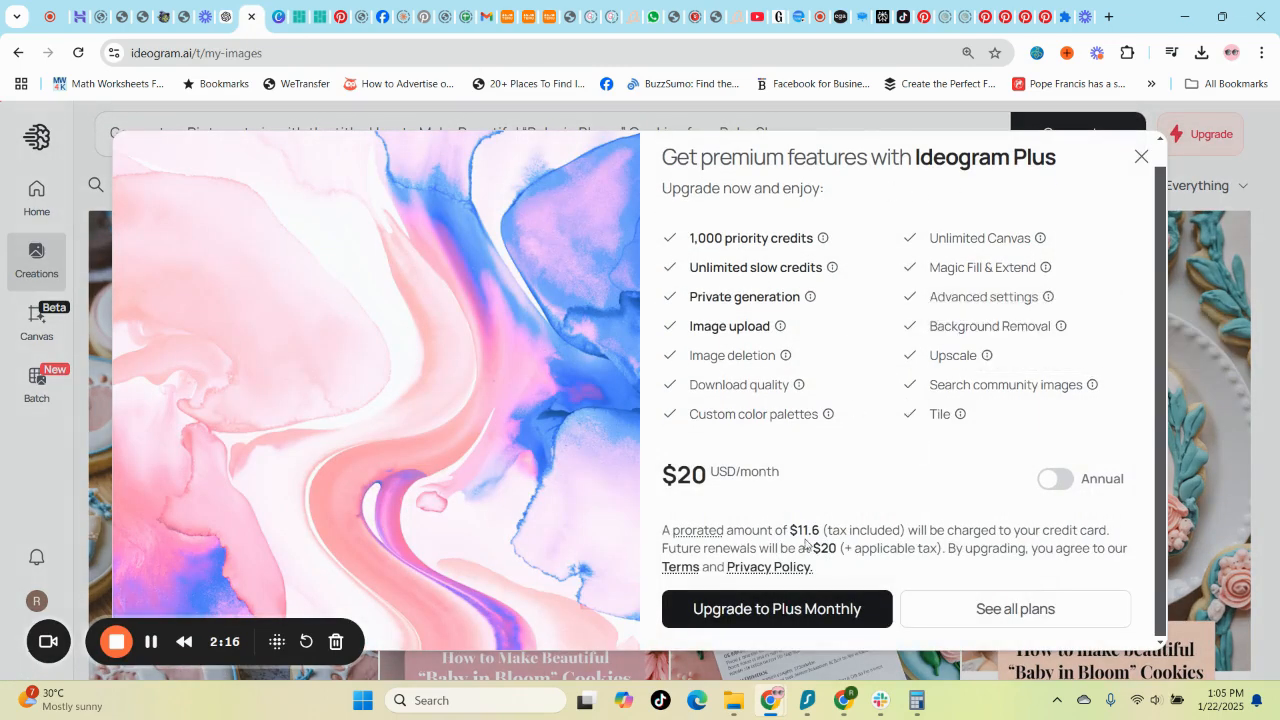
click(1139, 159)
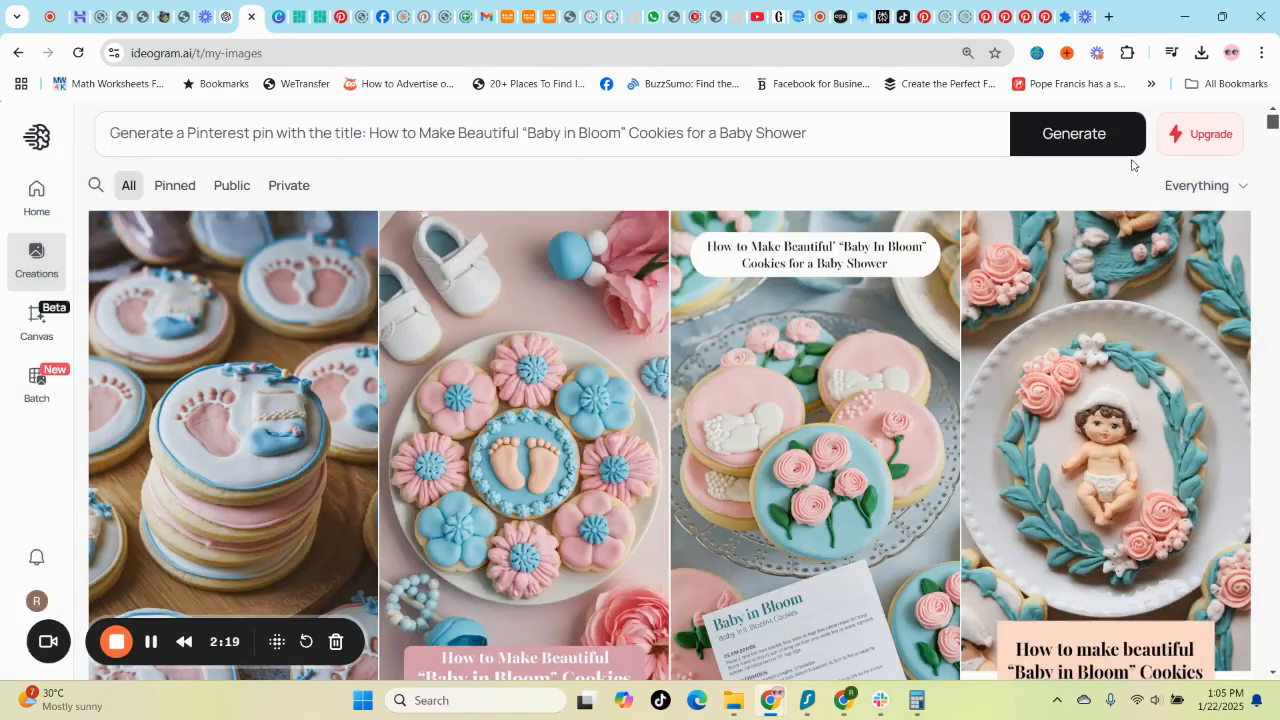
click(1195, 134)
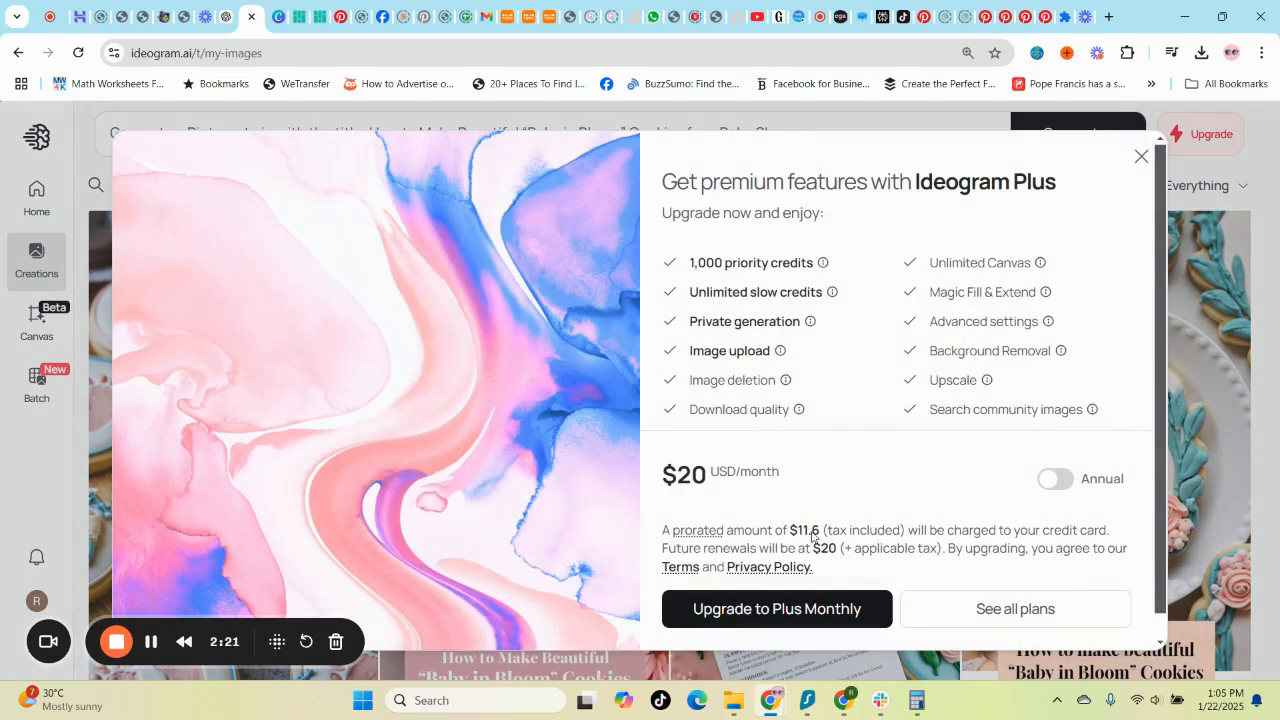
click(1011, 612)
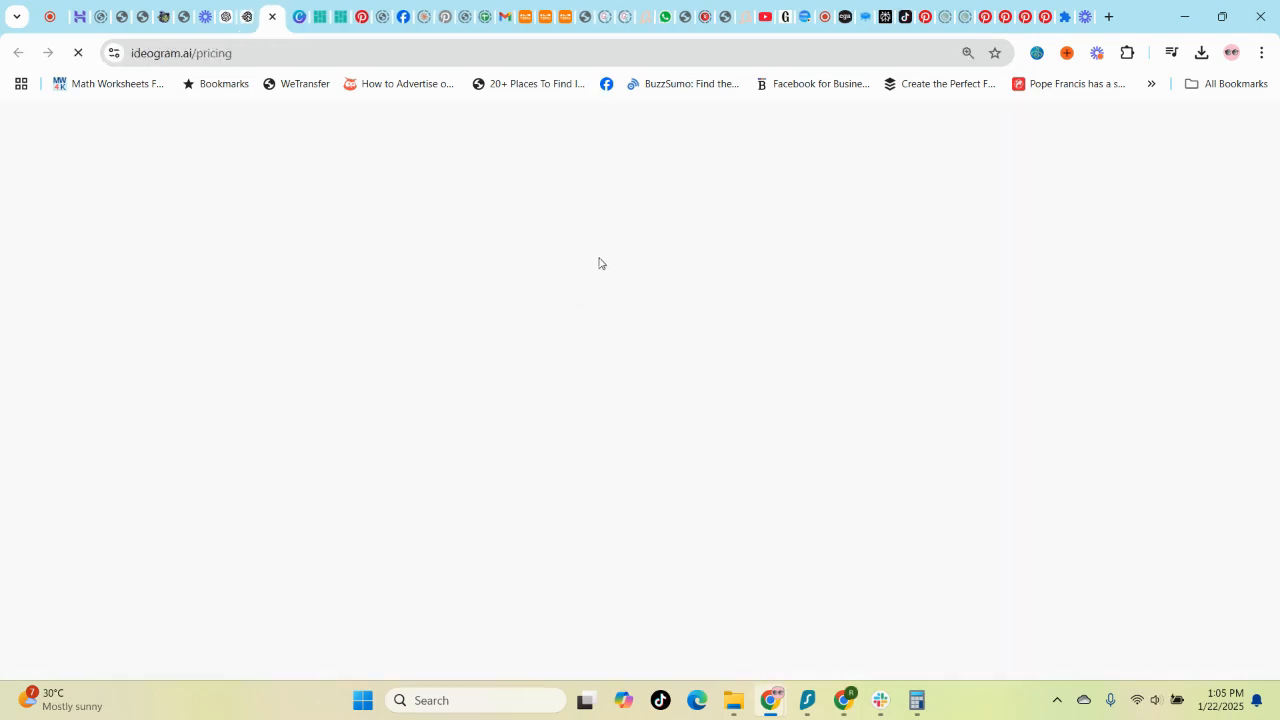
scroll(498, 491, down, 1)
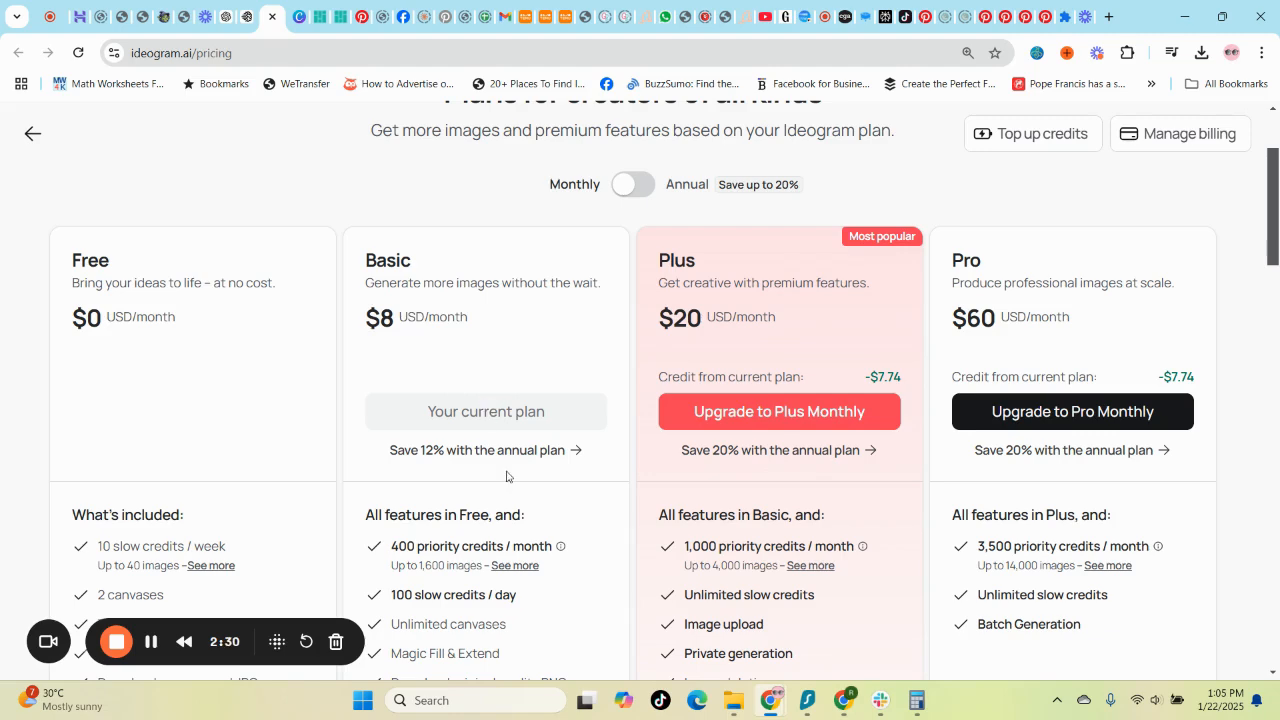
scroll(505, 470, up, 2)
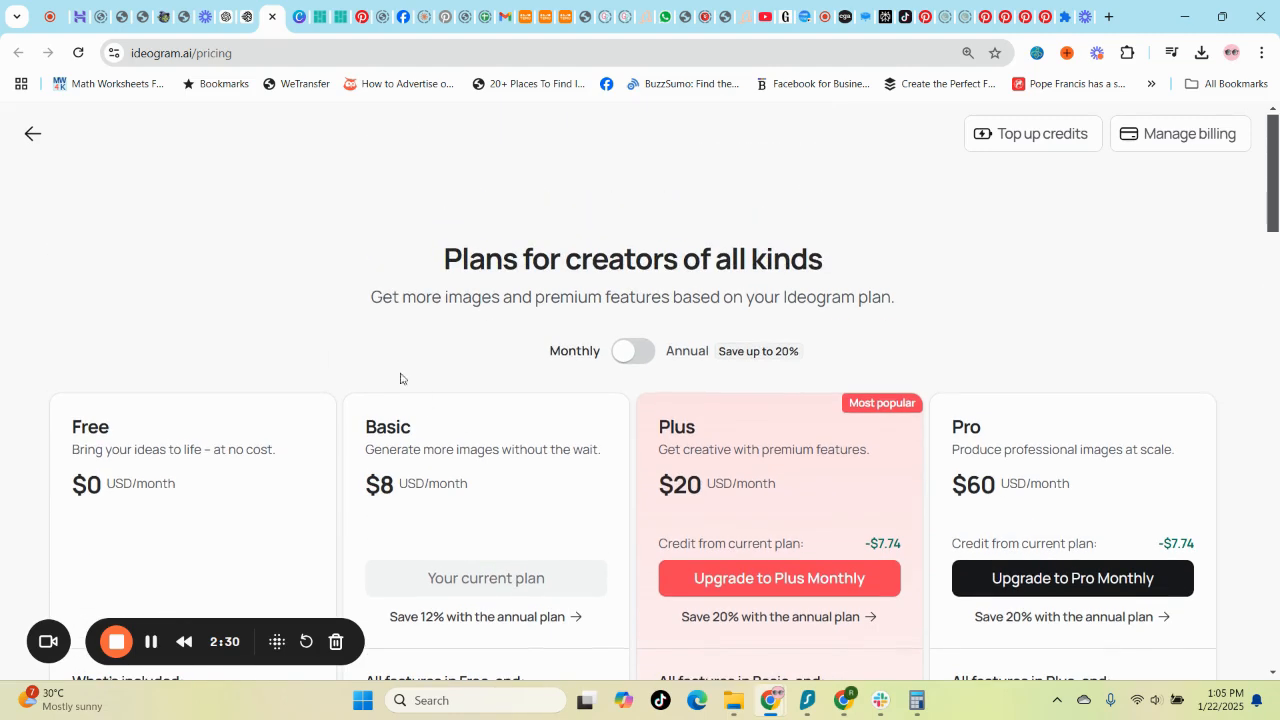
click(151, 645)
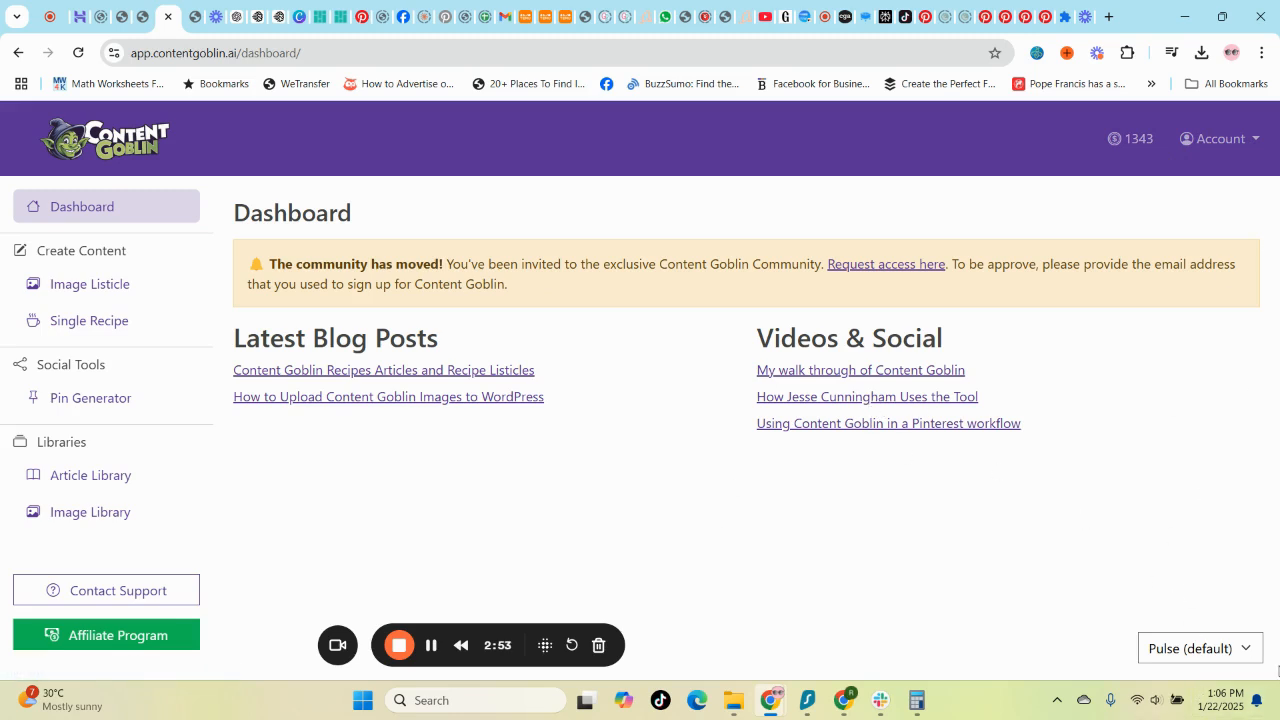
click(1246, 654)
click(1238, 150)
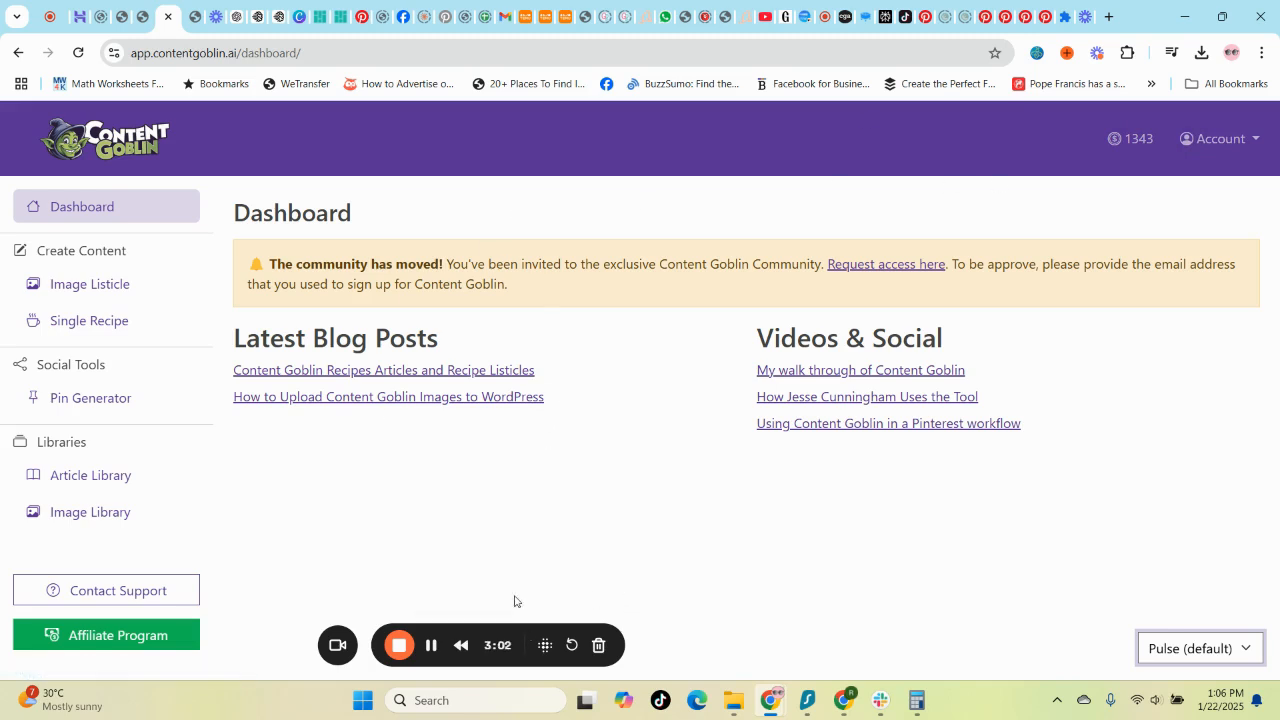
Step: Switch from the Content Goblin dashboard to Canva Dream Lab and look over the page with its remaining credits
click(300, 17)
scroll(771, 517, down, 4)
scroll(640, 351, up, 5)
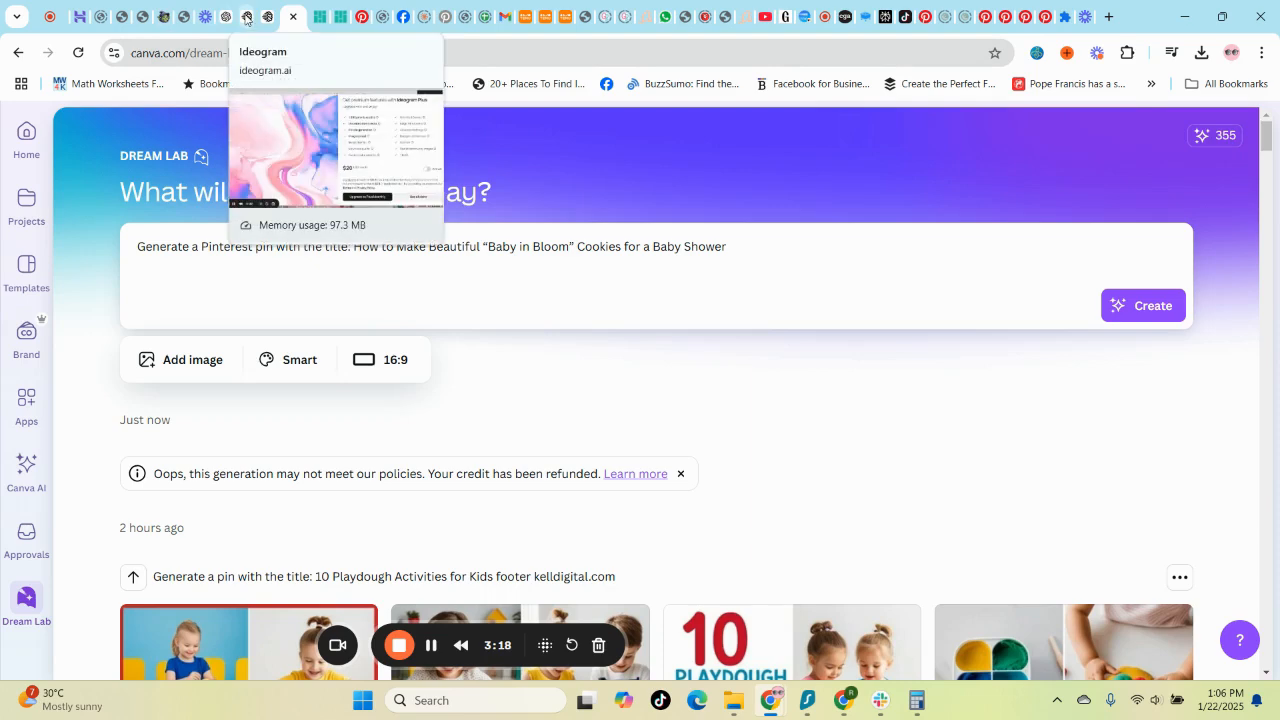
Step: Return to Ideogram's upgrade offer, show all plans and compare the features of Free, Basic, Plus and Pro
click(246, 19)
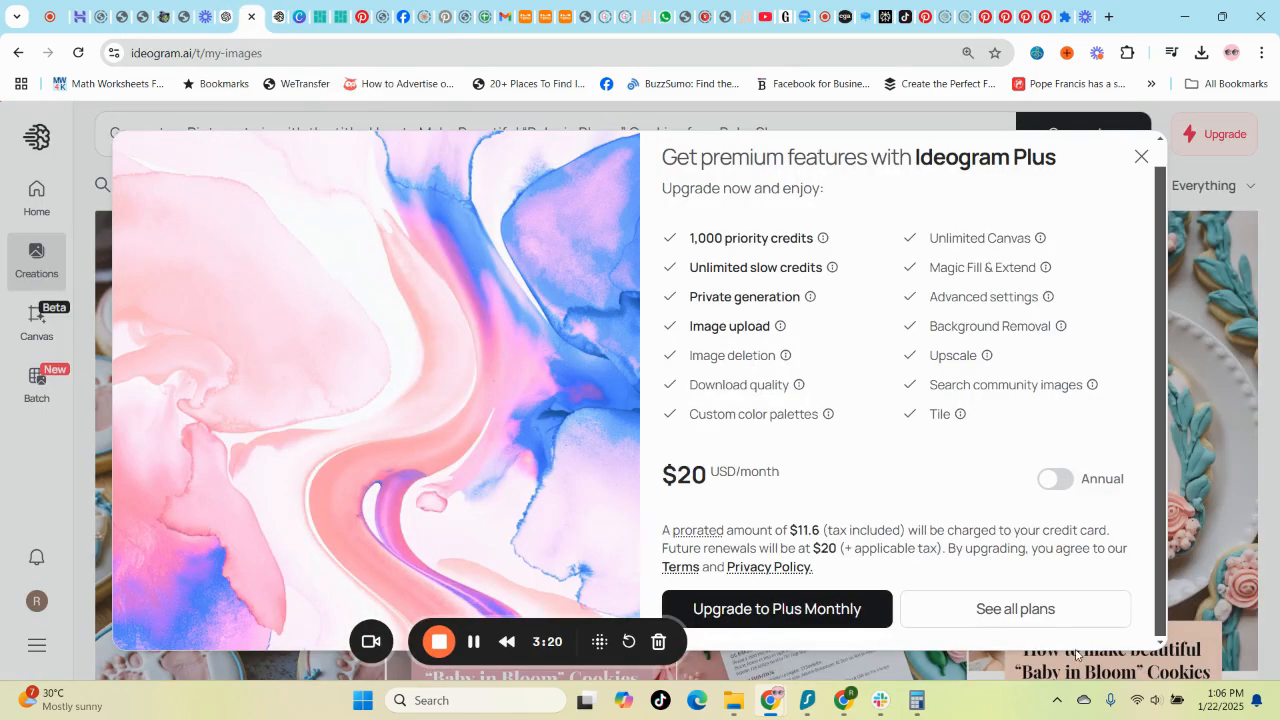
click(1046, 612)
scroll(366, 506, down, 5)
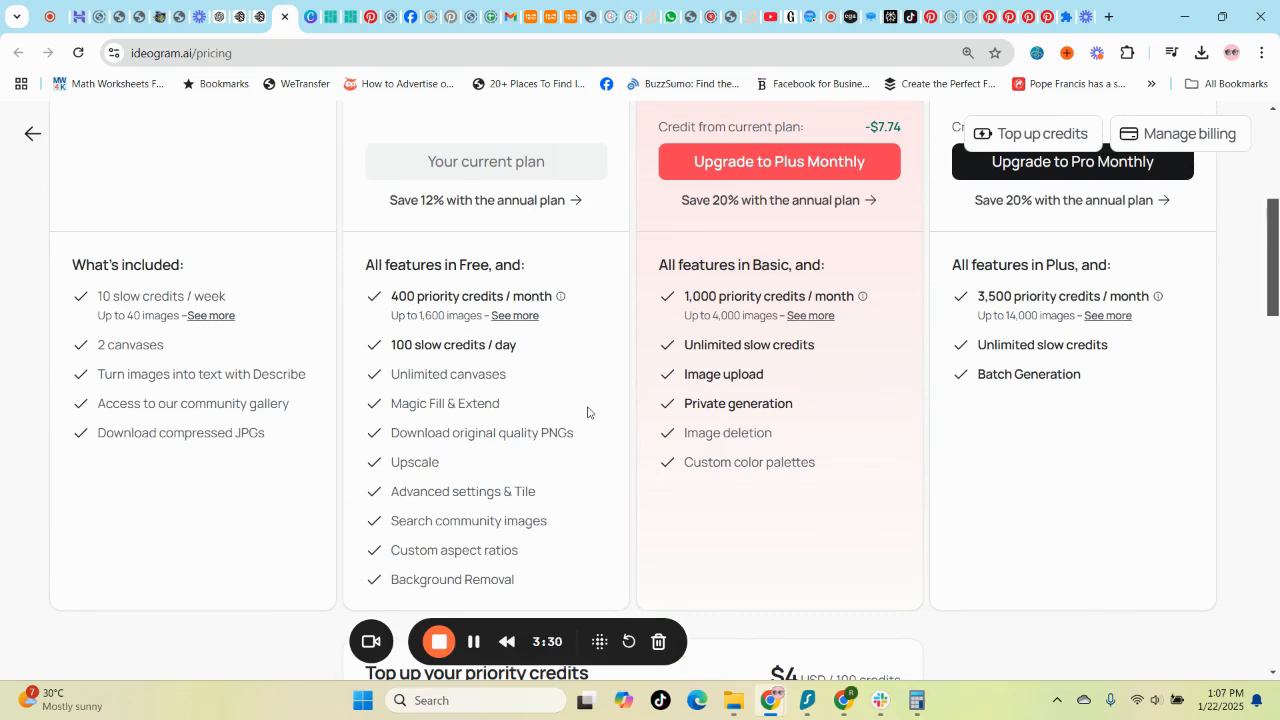
scroll(589, 414, up, 4)
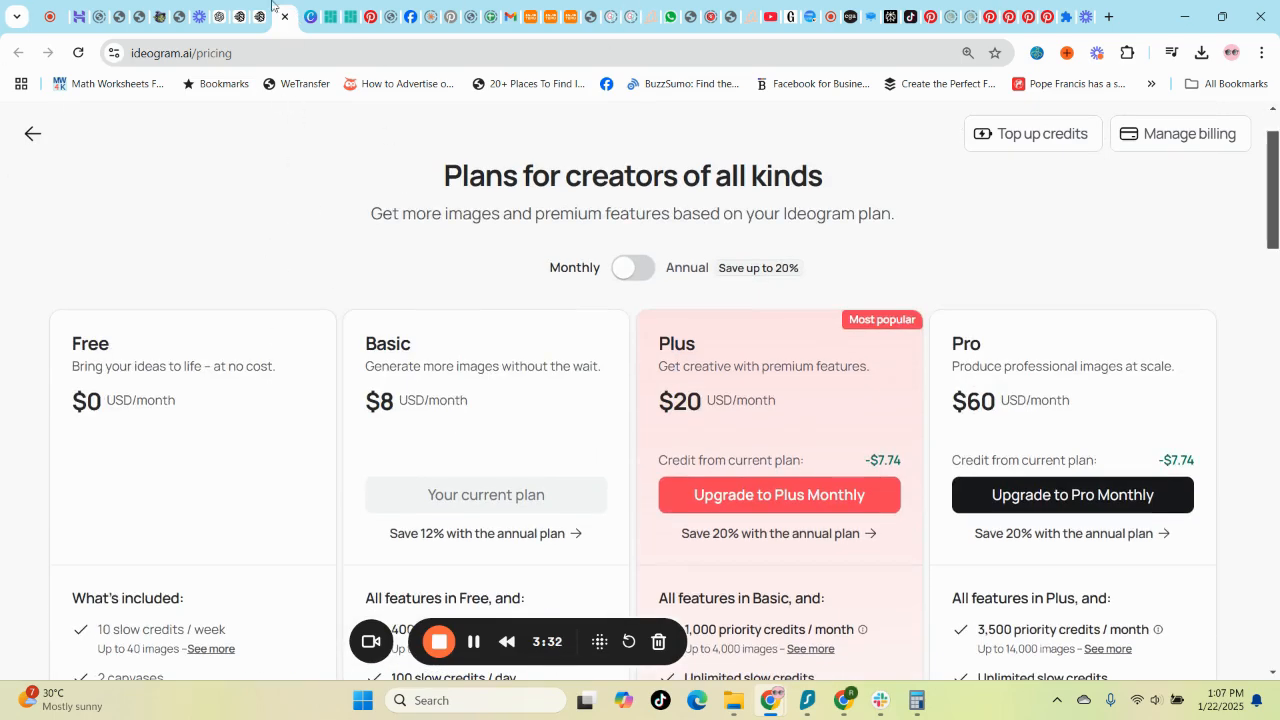
Step: Go back to Dream Lab, check the cookie generation's notice and the playdough pins, and open the style choices
click(310, 16)
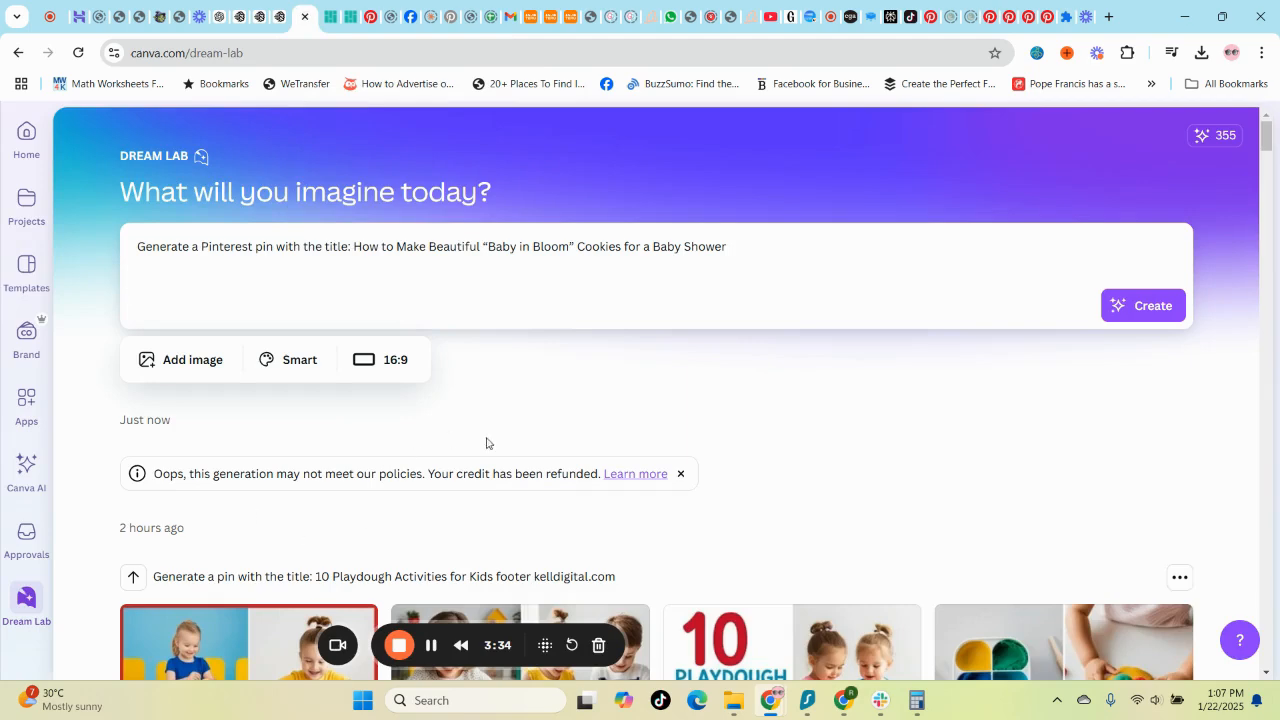
scroll(759, 433, down, 2)
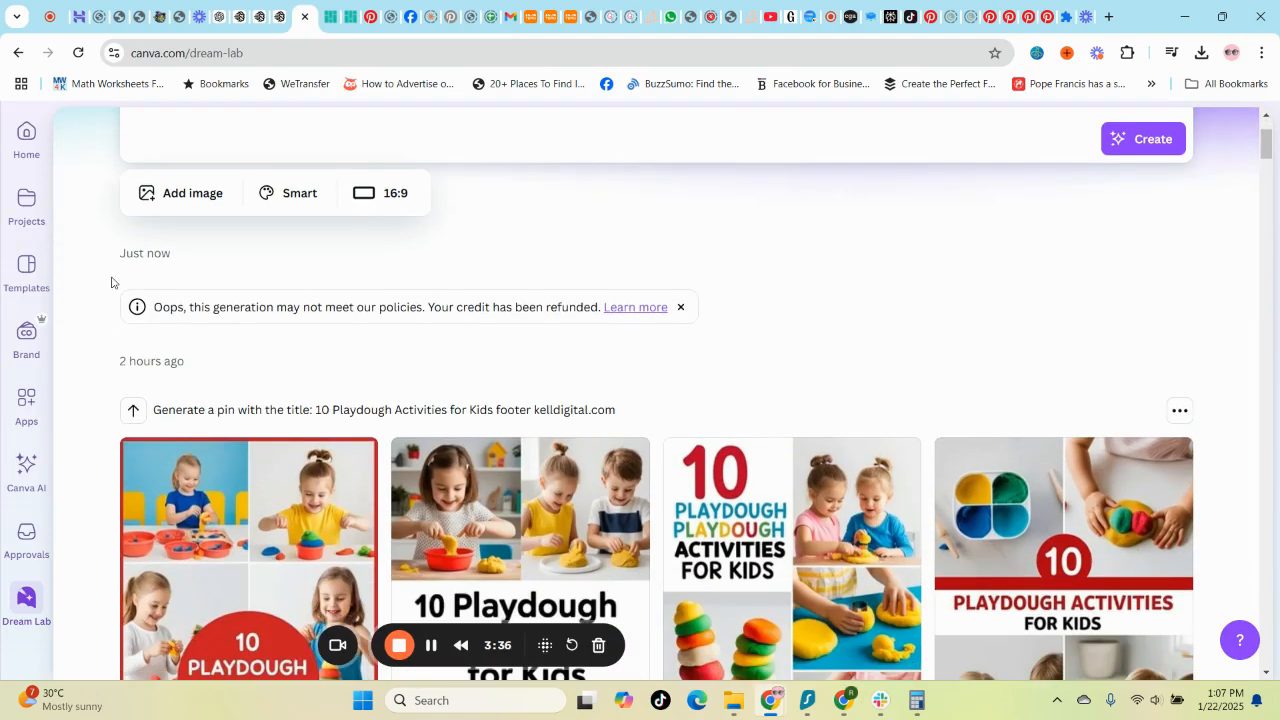
scroll(250, 340, up, 1)
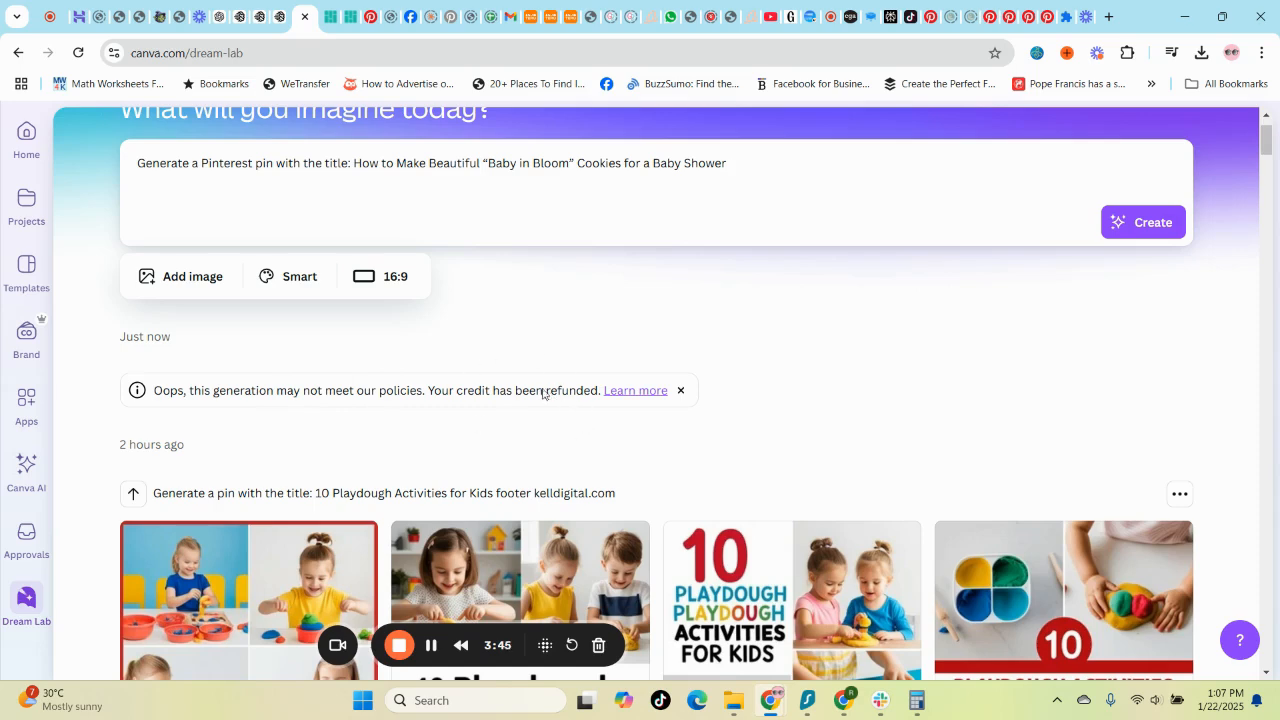
scroll(536, 405, up, 1)
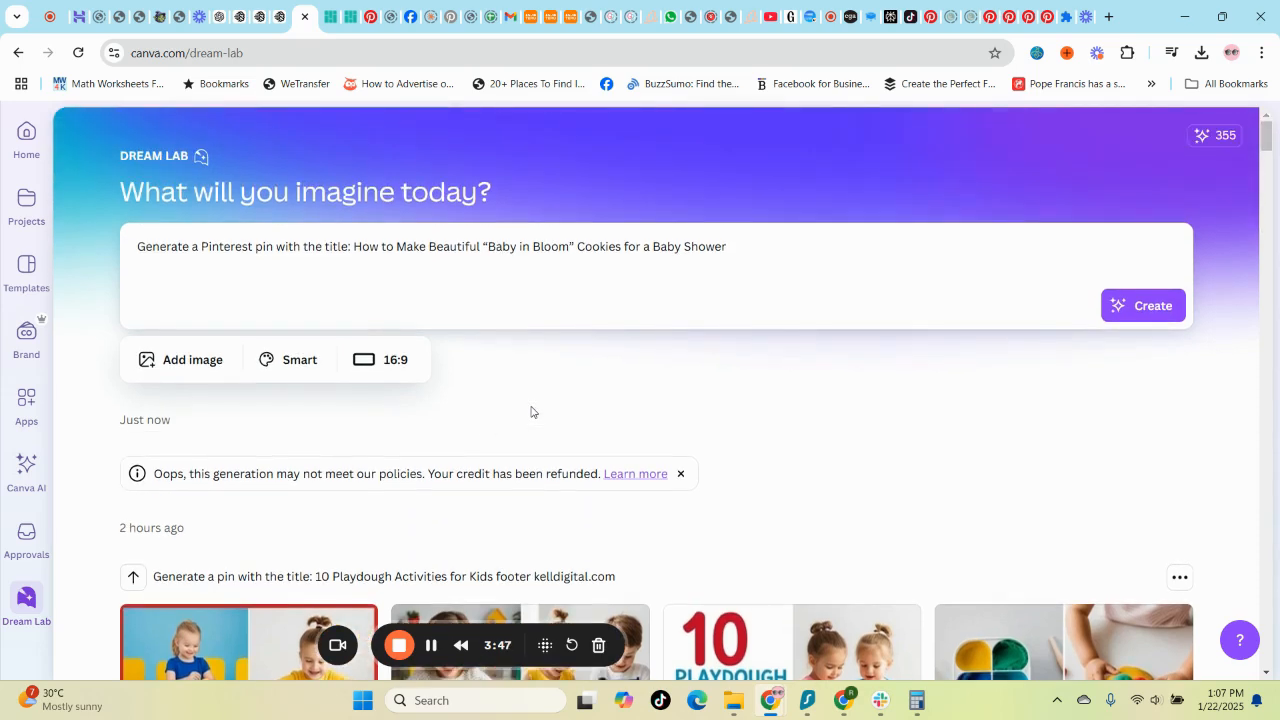
click(312, 364)
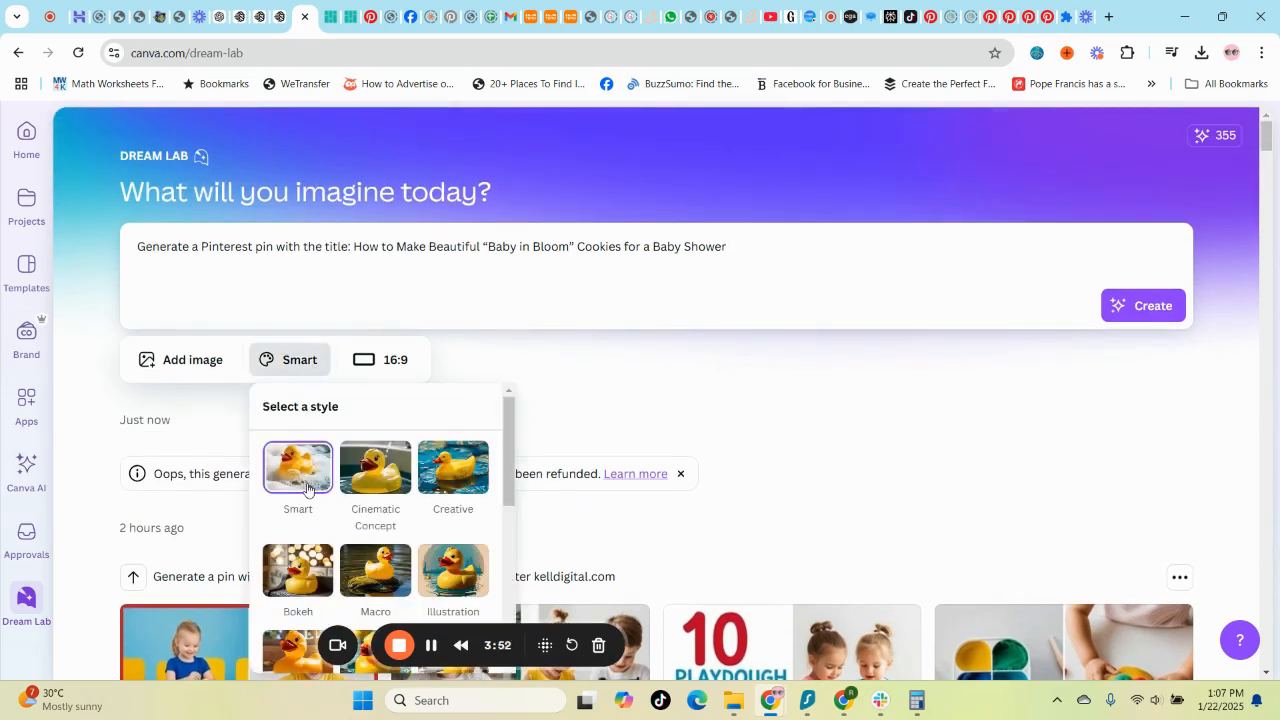